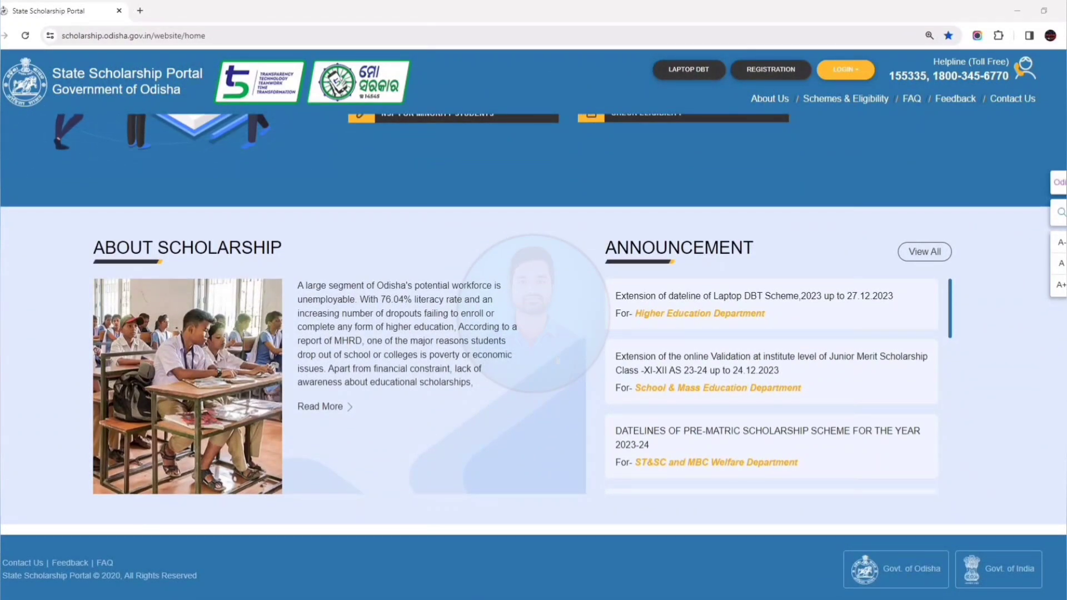
Step: Accept the registration statements and Aadhaar authentication declarations, then proceed to the student registration form
scroll(534, 334, "up", 4)
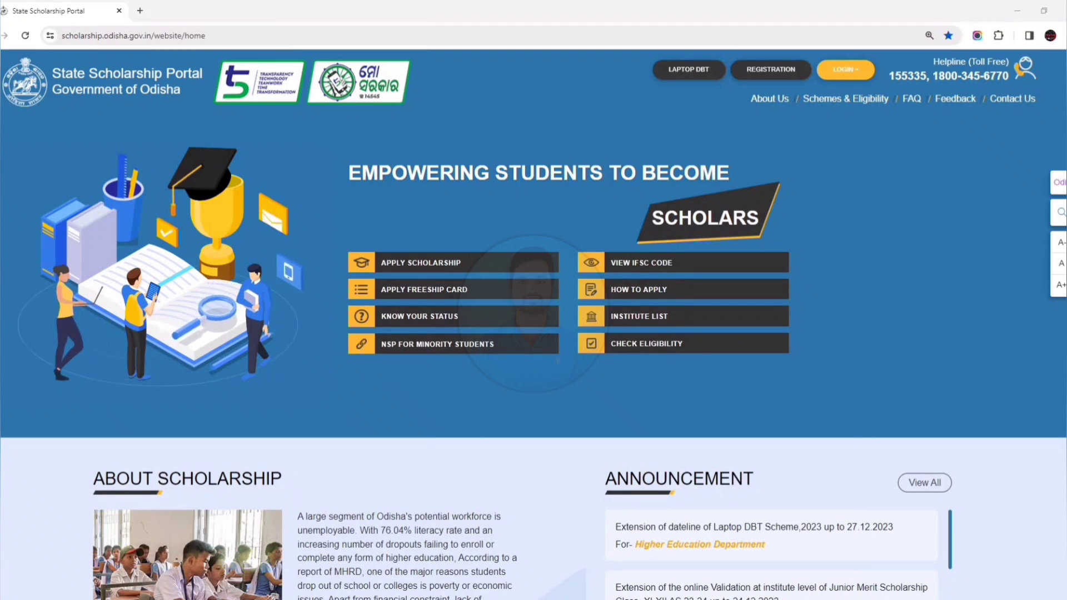
scroll(533, 355, "down", 4)
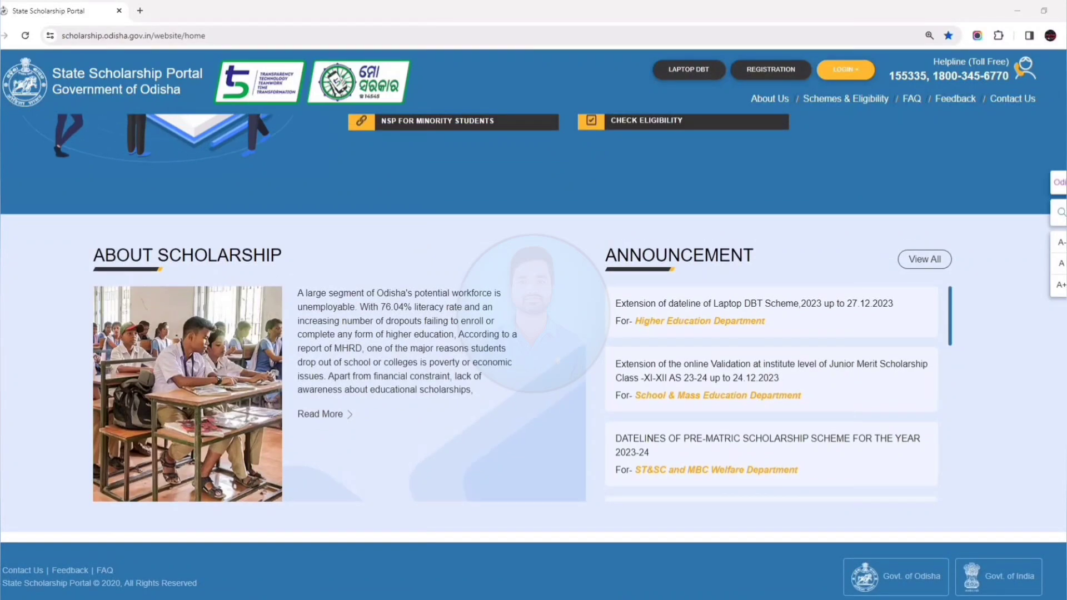
scroll(533, 355, "up", 4)
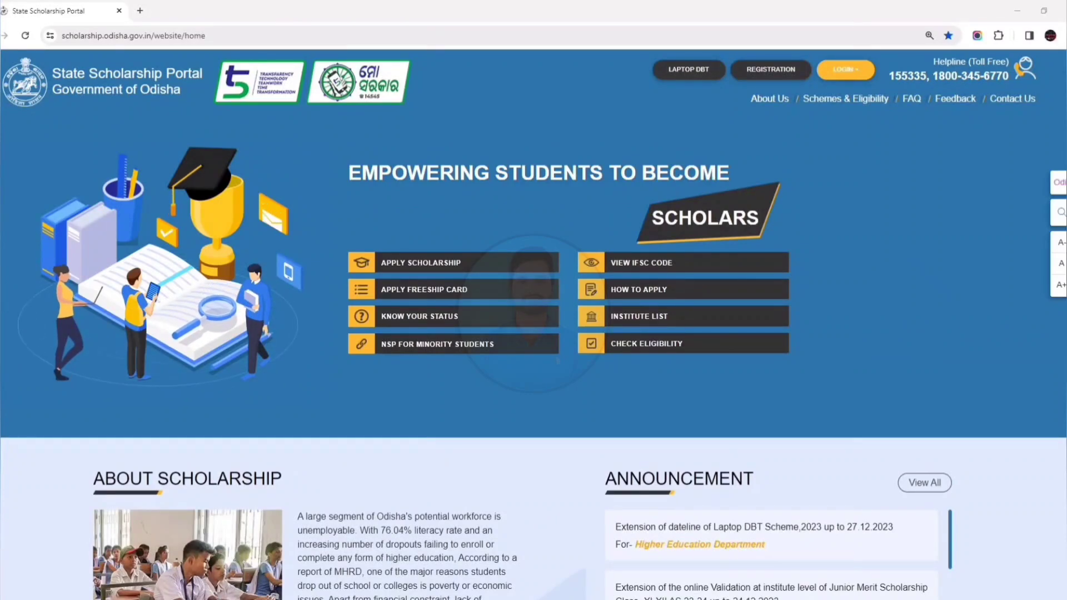
left_click(772, 70)
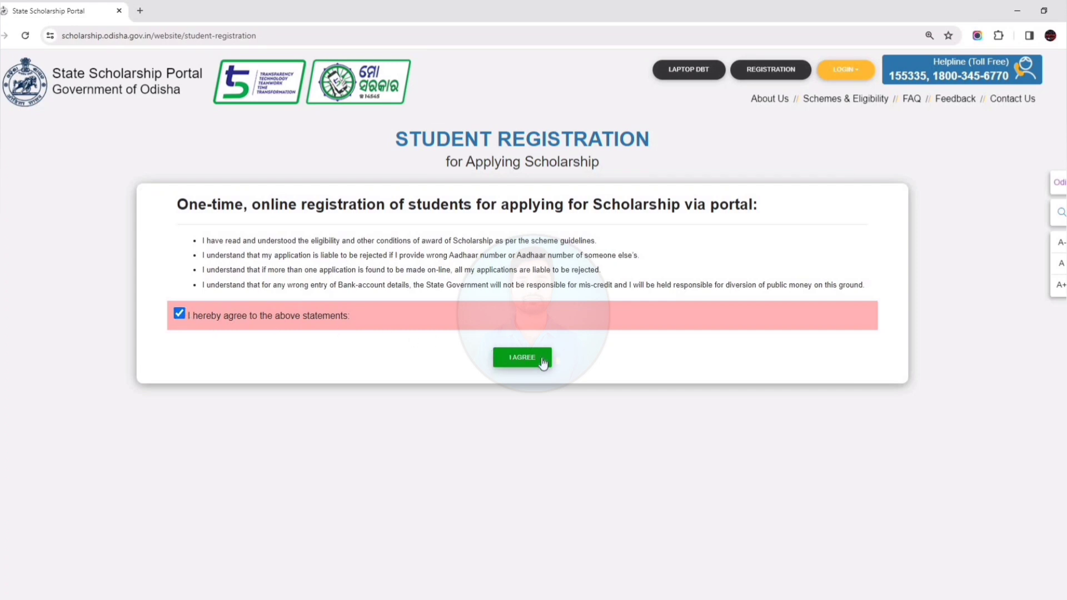
left_click(533, 363)
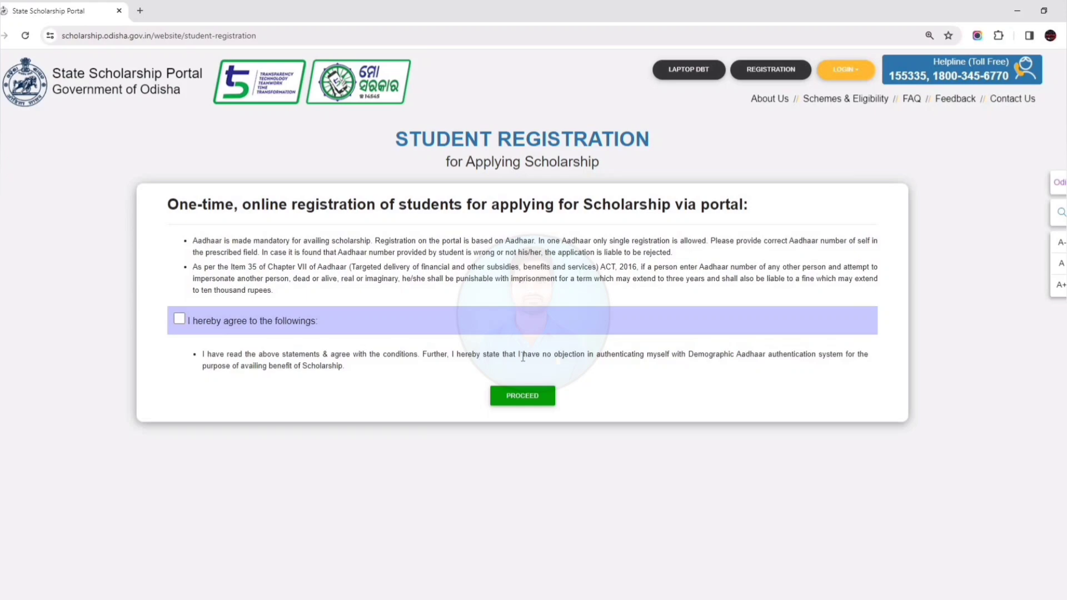
left_click(181, 320)
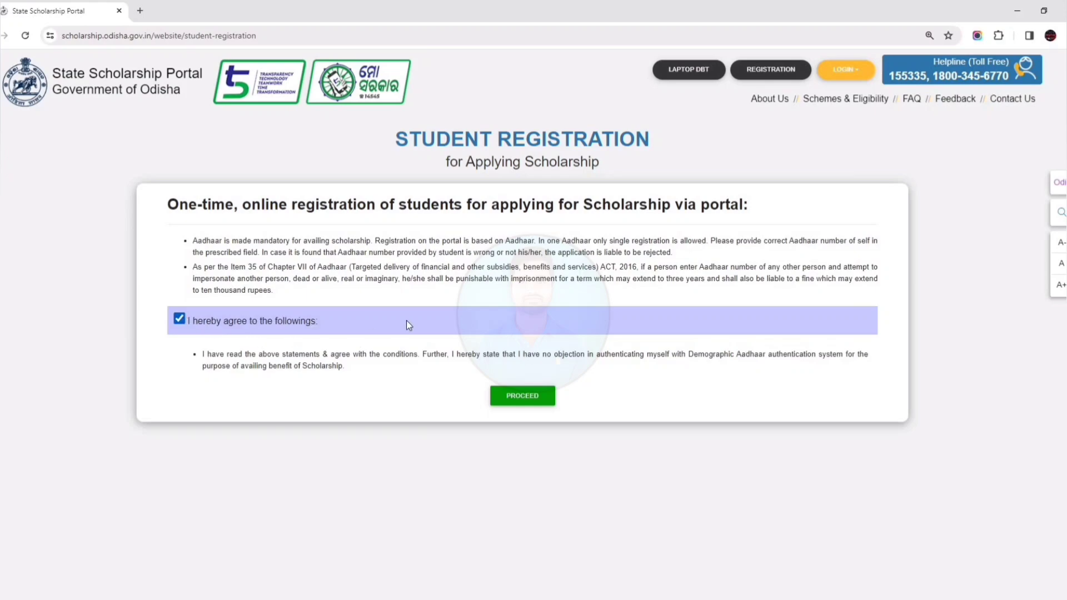
left_click(520, 397)
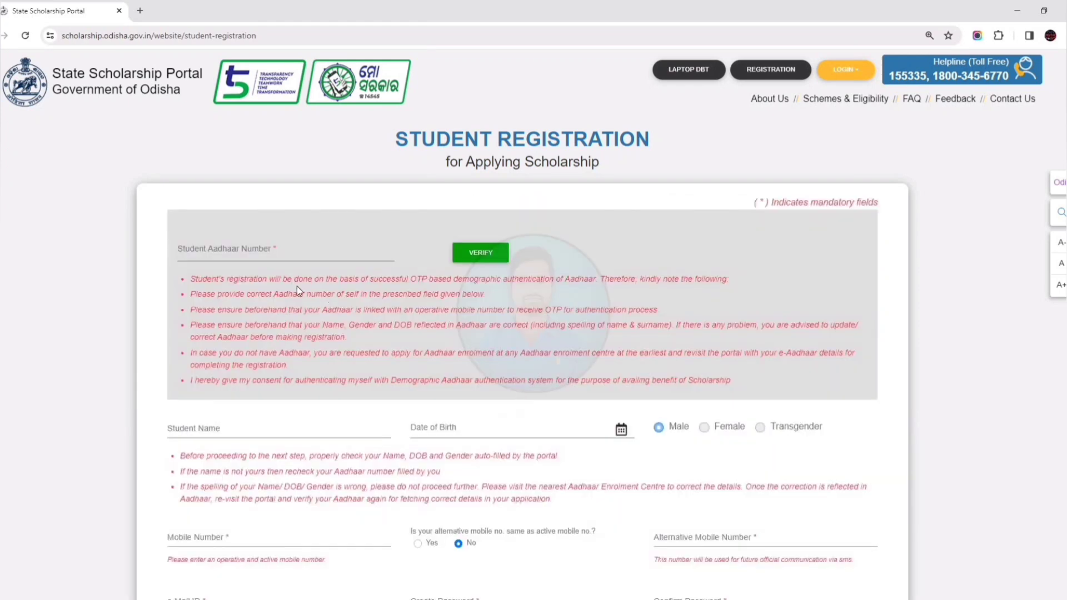
left_click(193, 249)
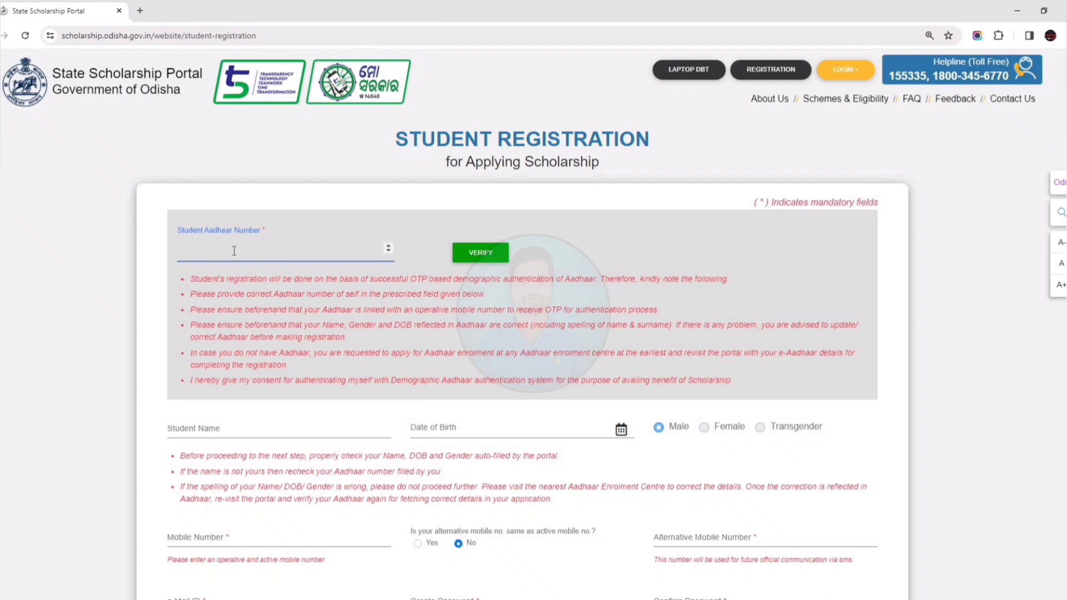
type("24************")
left_click(477, 253)
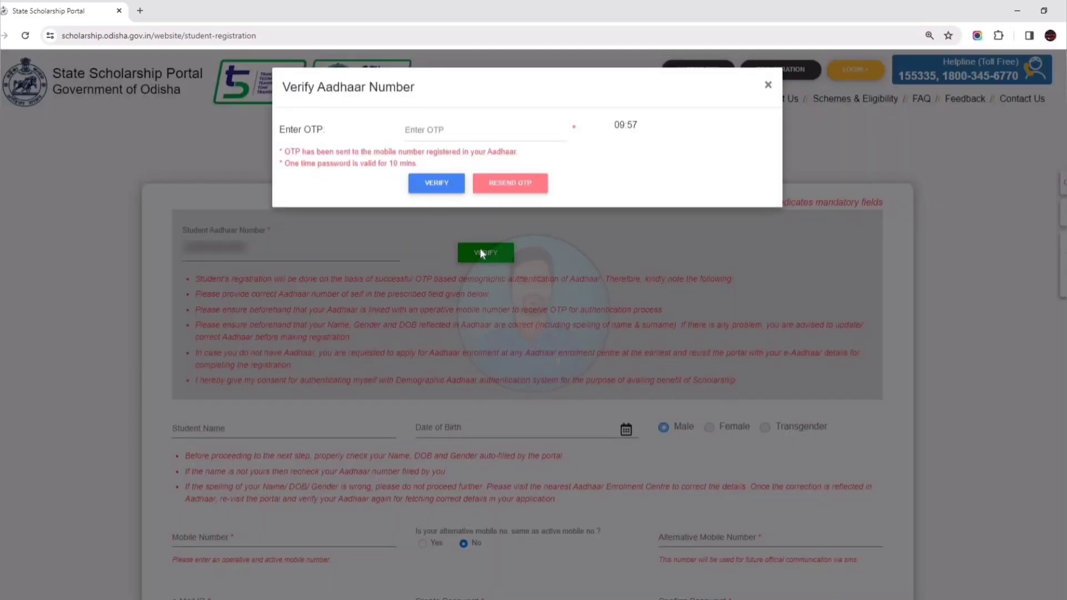
left_click(437, 131)
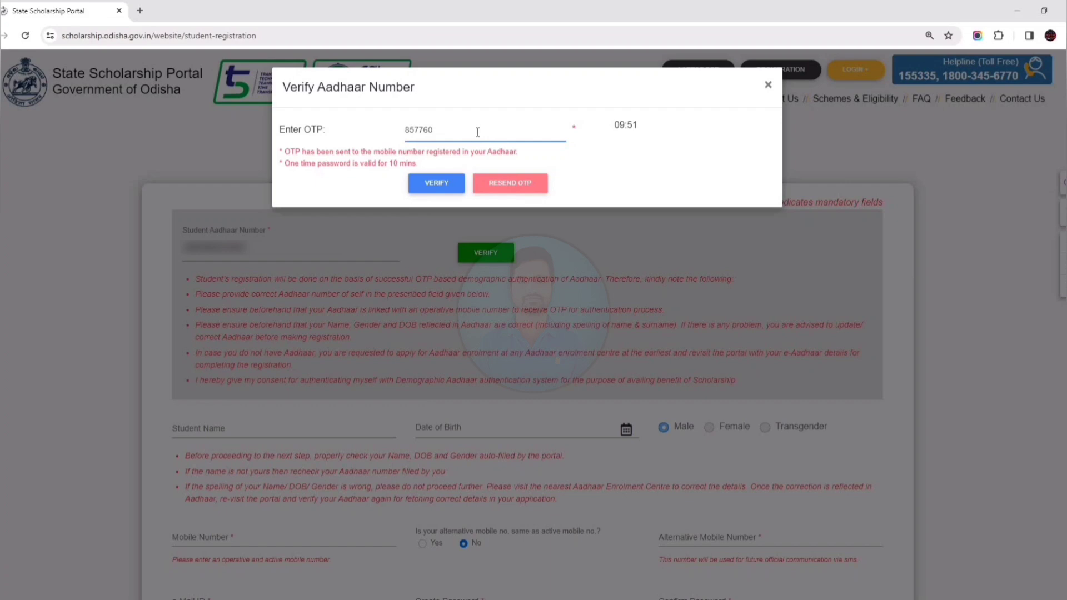
left_click(434, 185)
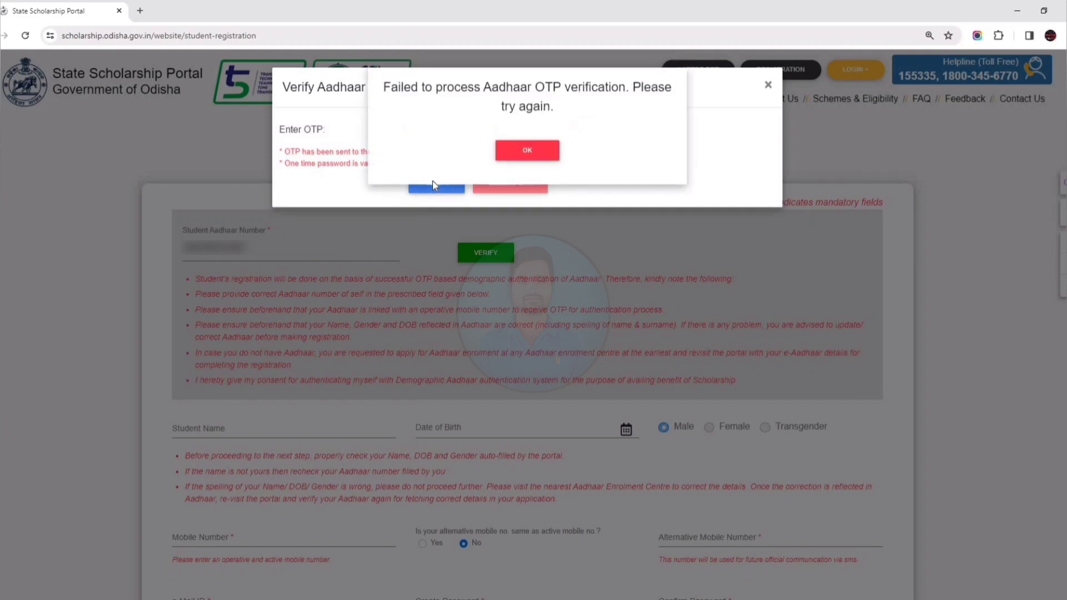
left_click(536, 158)
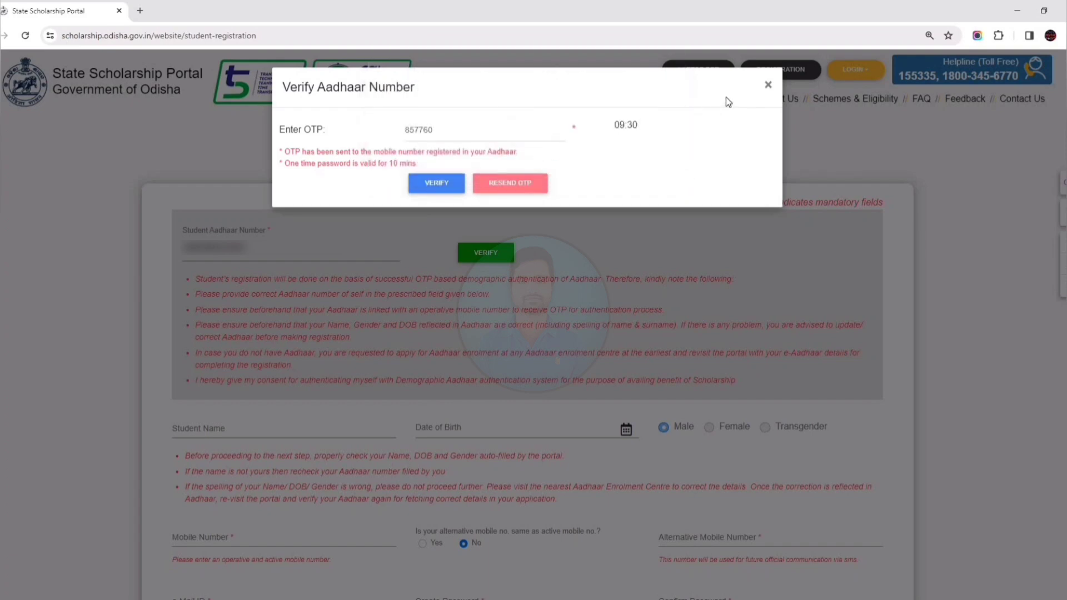
left_click(767, 86)
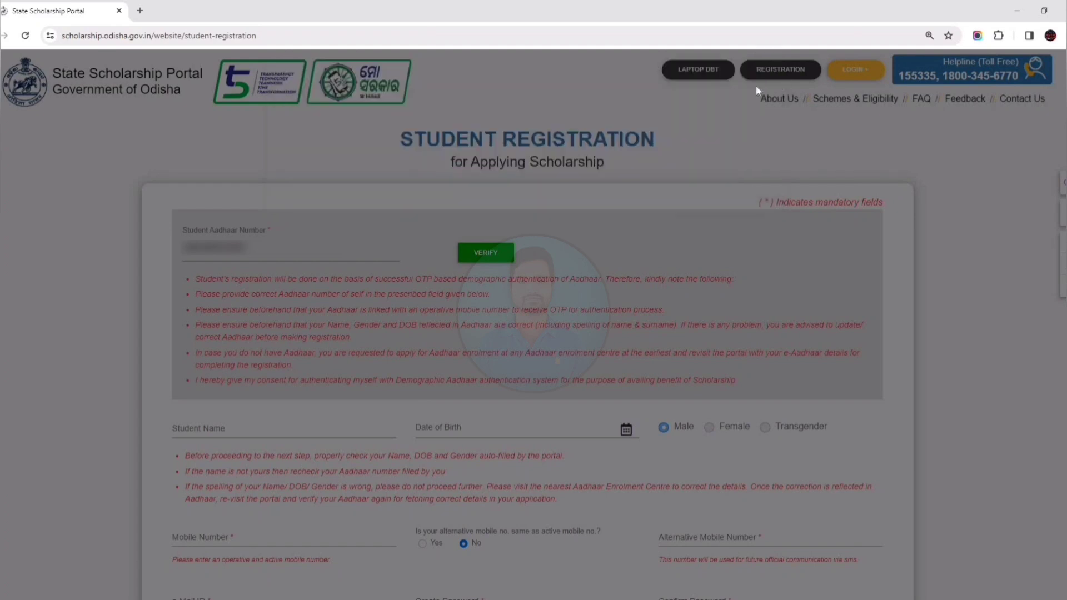
left_click(480, 255)
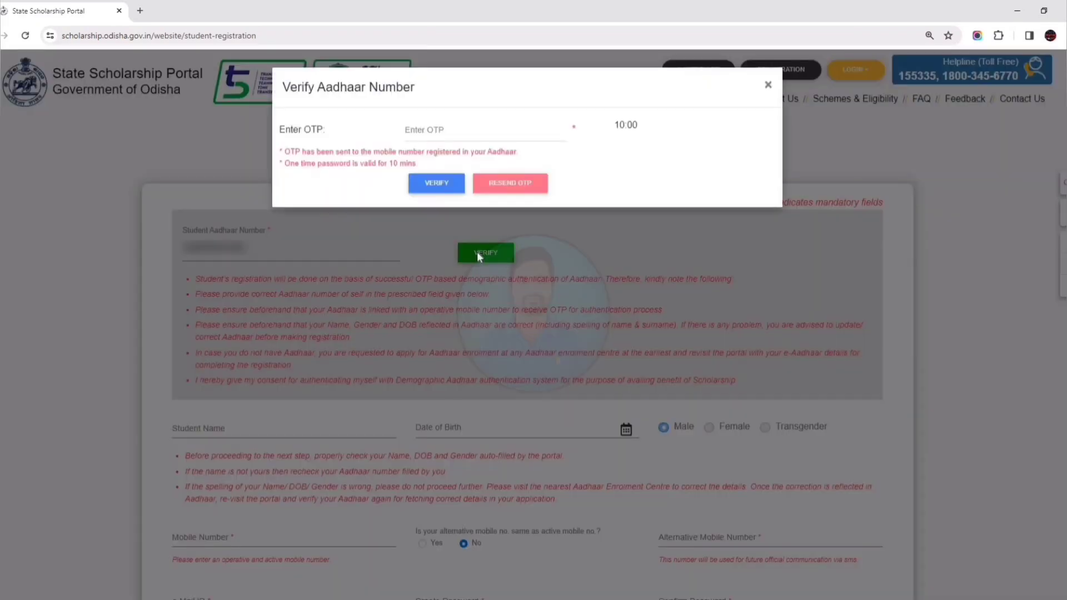
left_click(433, 129)
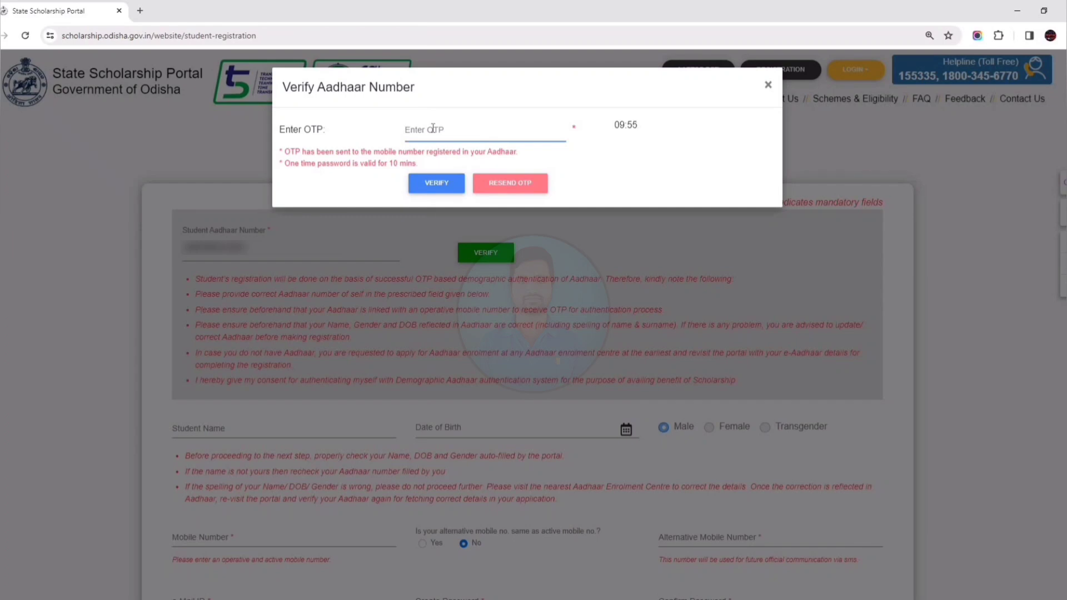
left_click(436, 185)
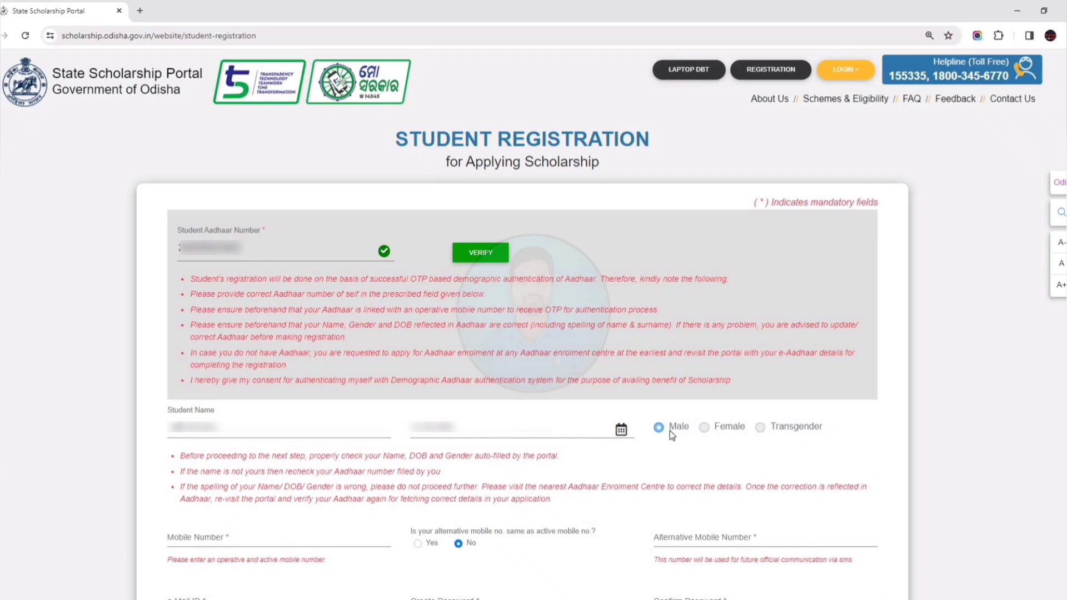
Step: Fill in the mobile number, a separate alternative mobile number and the e-mail ID
scroll(669, 431, "down", 5)
left_click(207, 202)
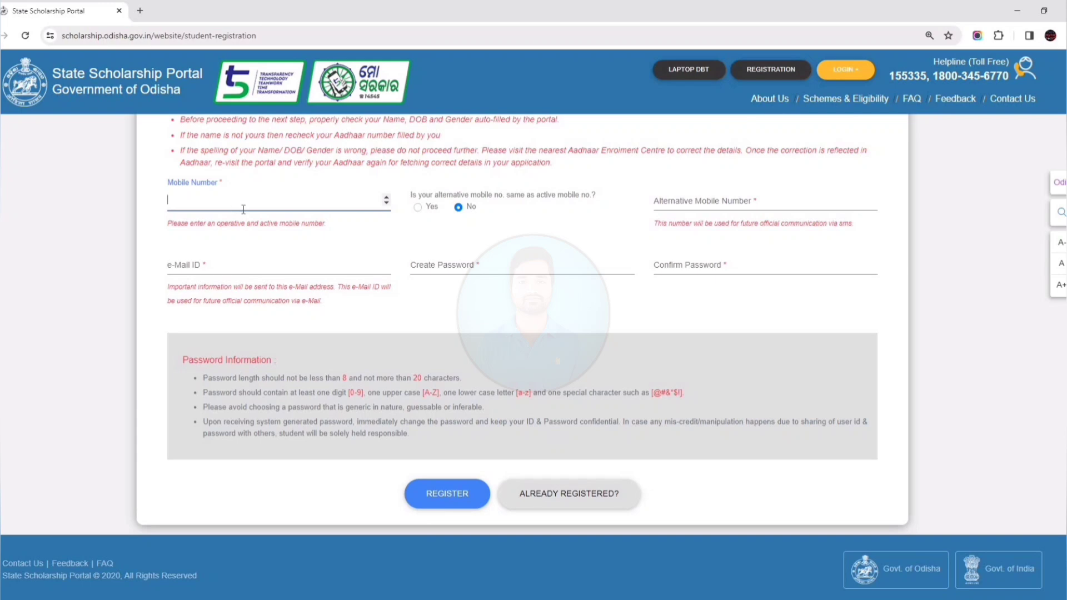
left_click(418, 208)
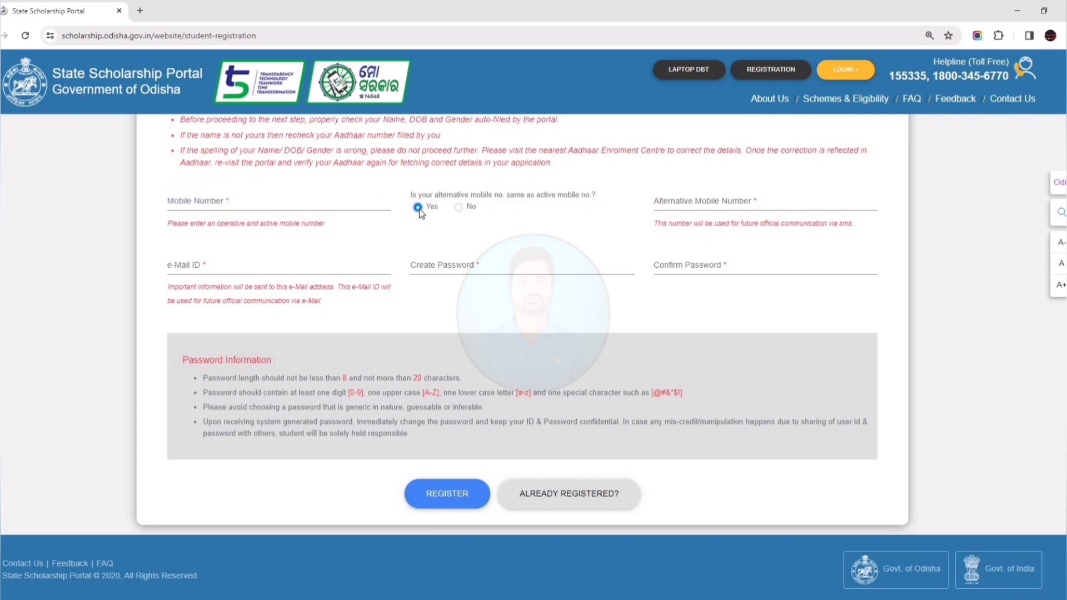
left_click(458, 208)
left_click(685, 204)
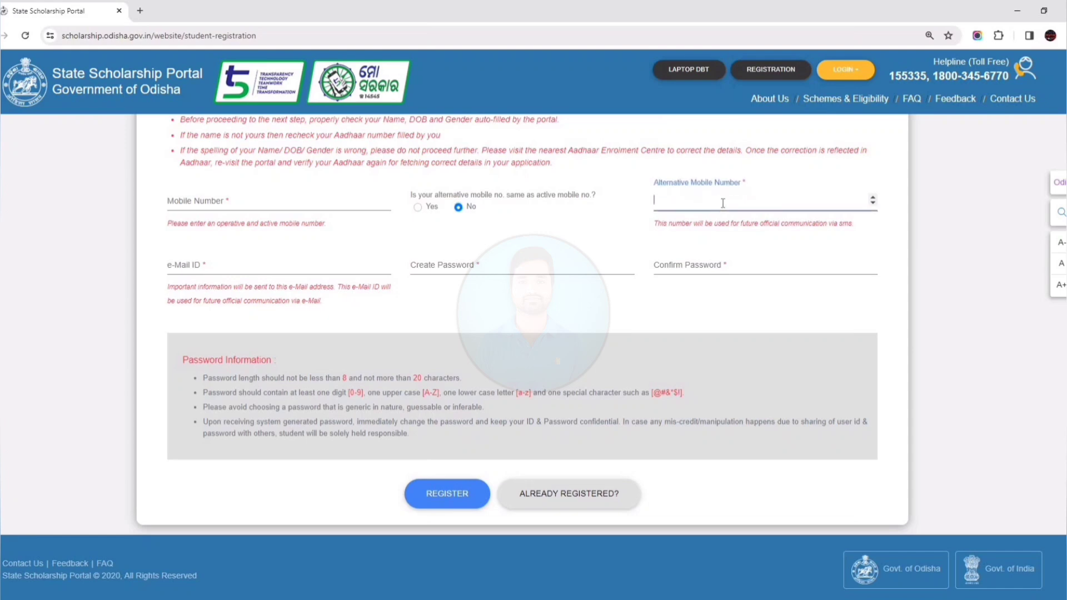
left_click(223, 265)
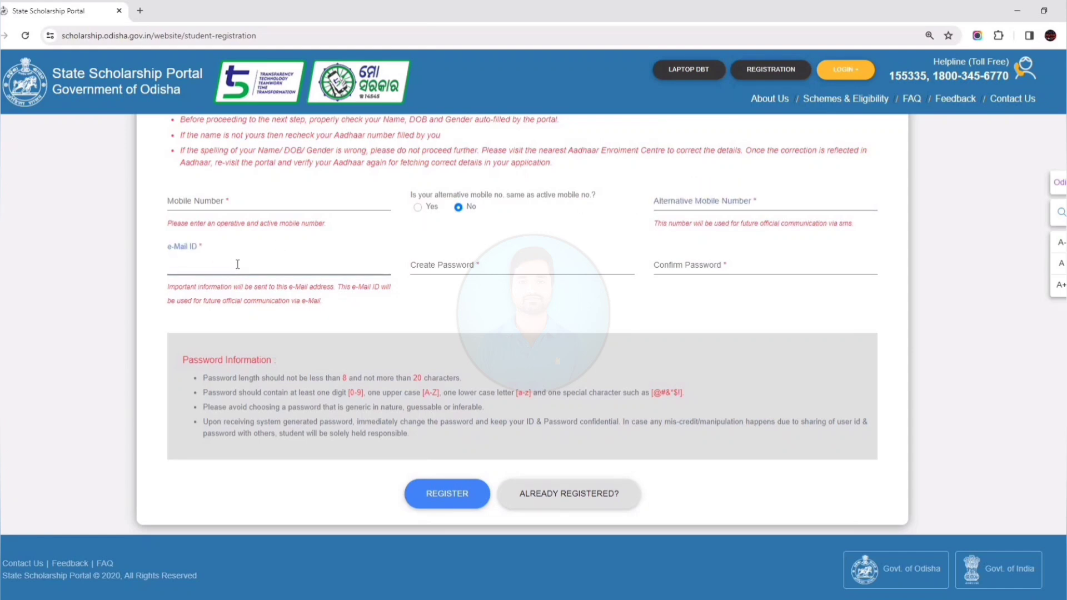
Step: Create and confirm the account password, then submit the student registration
left_click(428, 265)
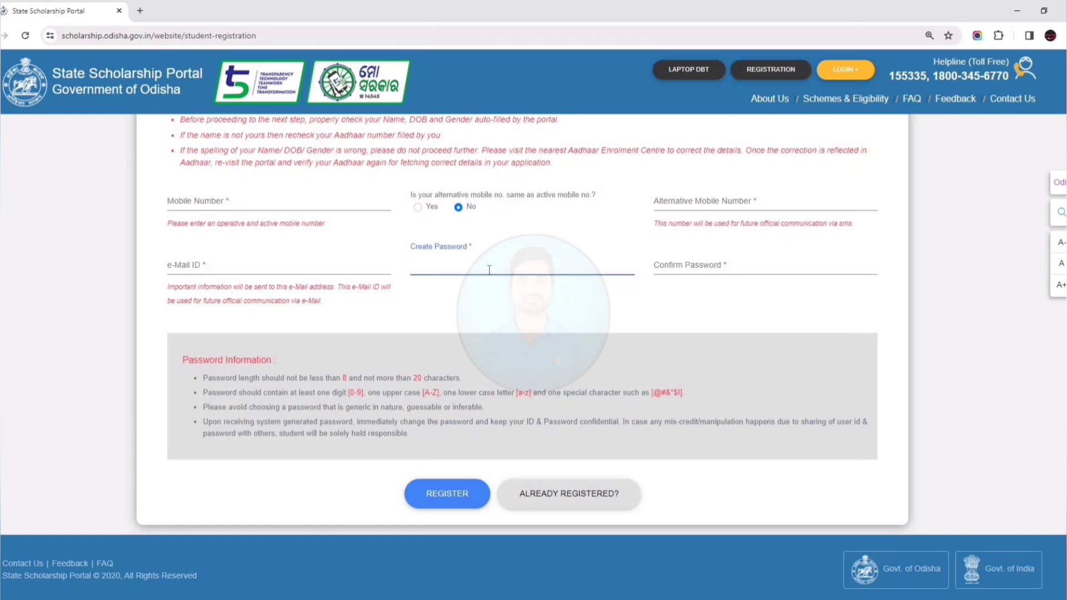
left_click(675, 265)
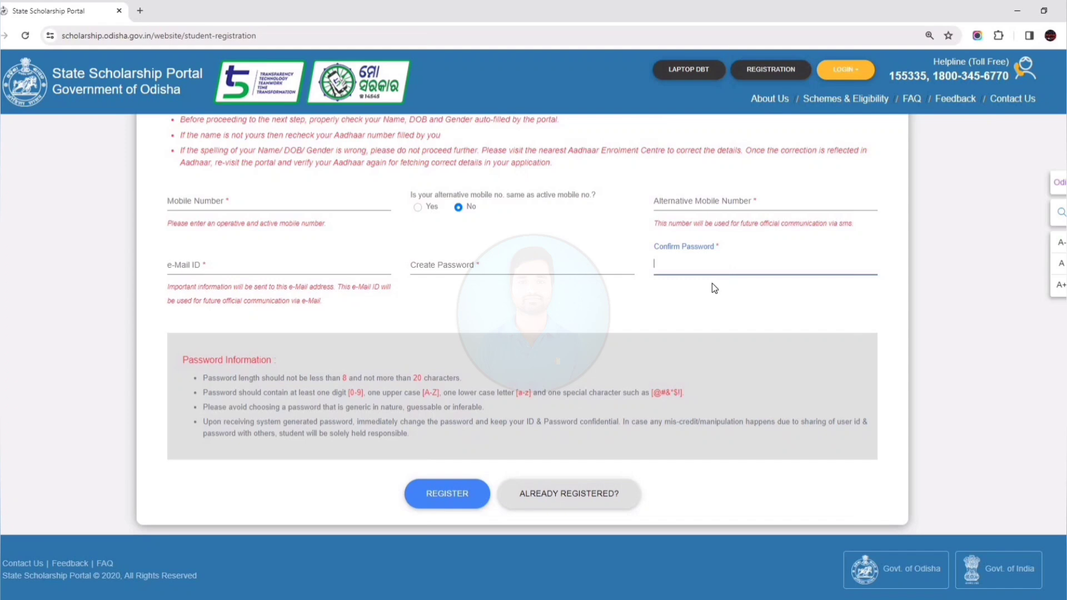
left_click(711, 282)
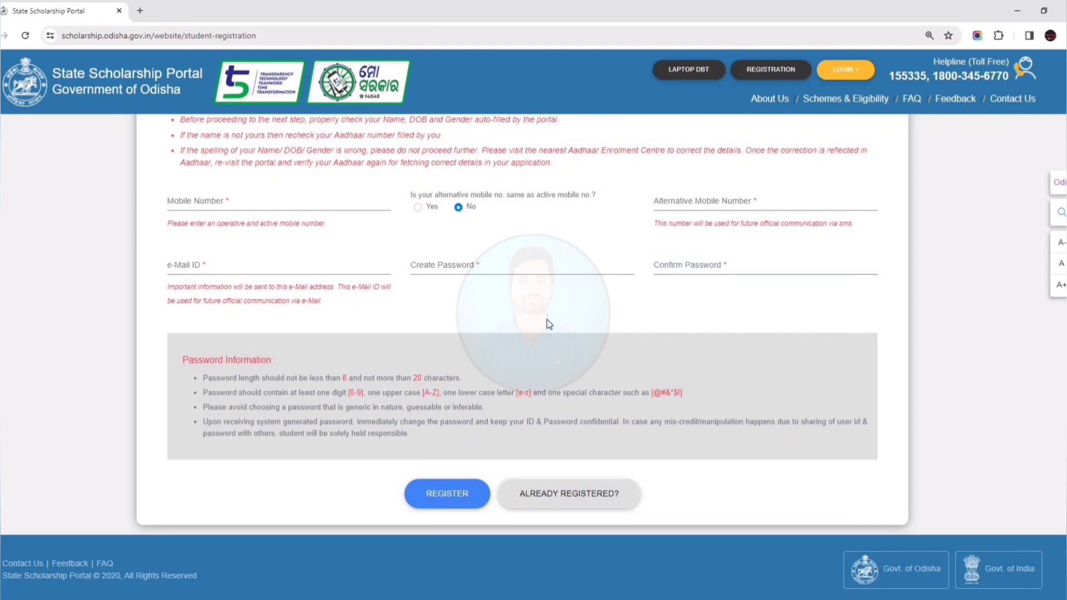
left_click(447, 497)
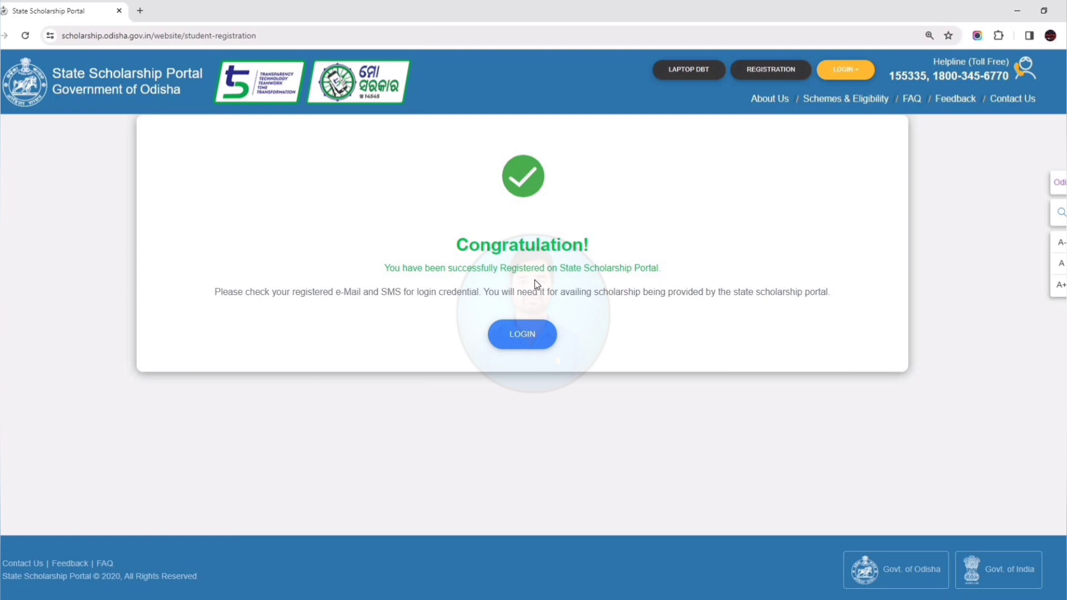
Step: Log in with the unique number, password and maths answer 8 to reach the dashboard
left_click(525, 335)
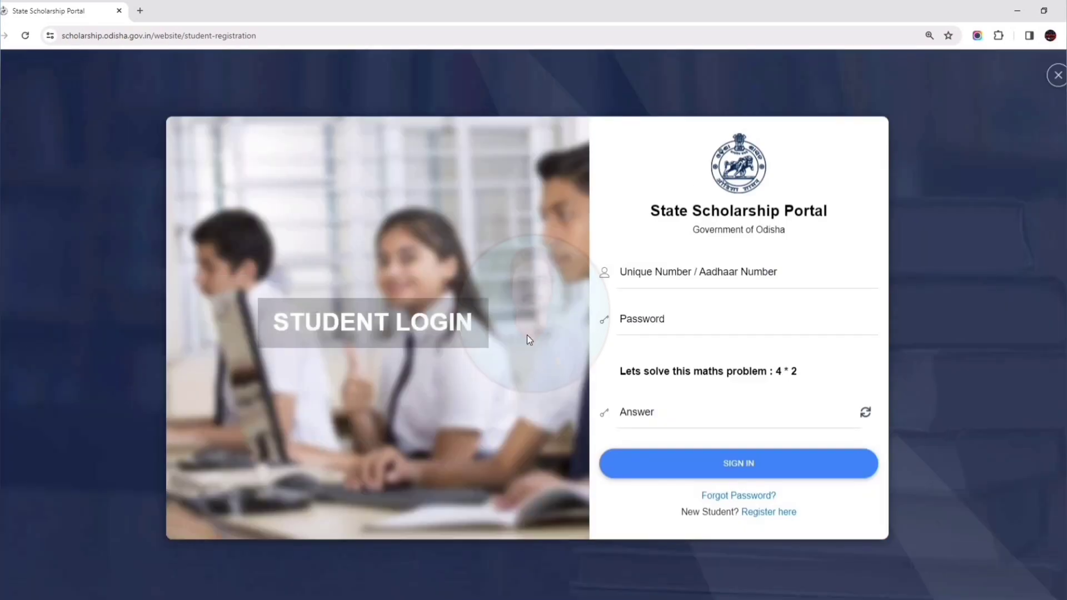
left_click(688, 276)
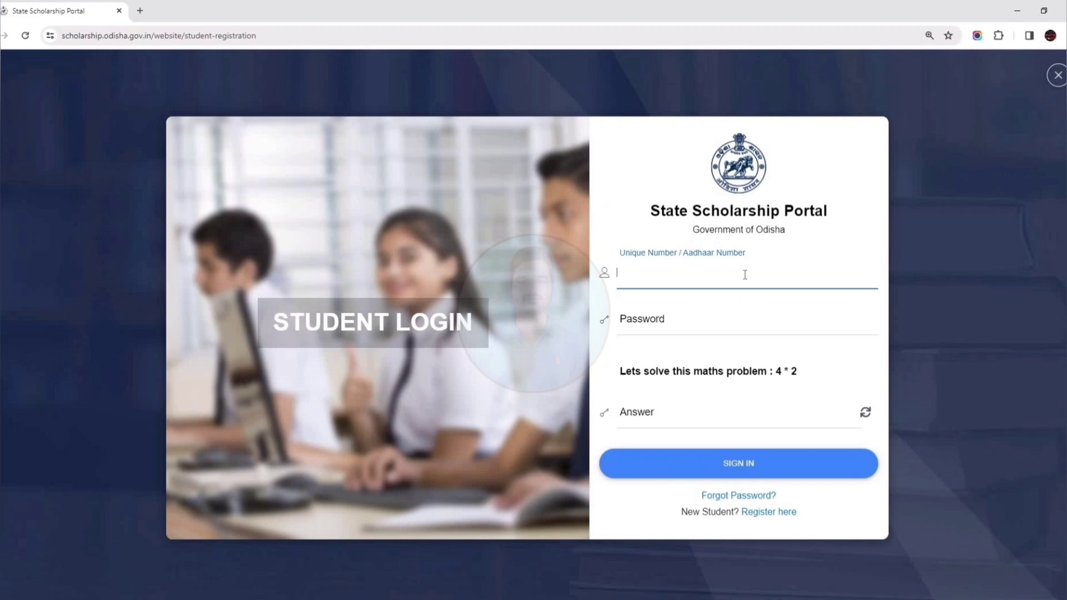
left_click(664, 328)
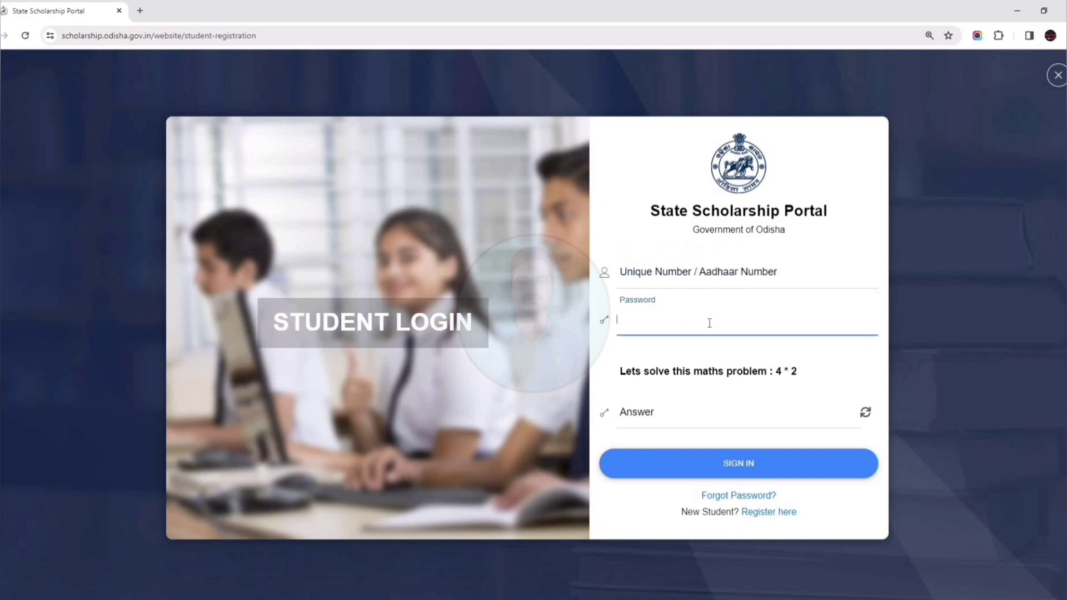
left_click(662, 417)
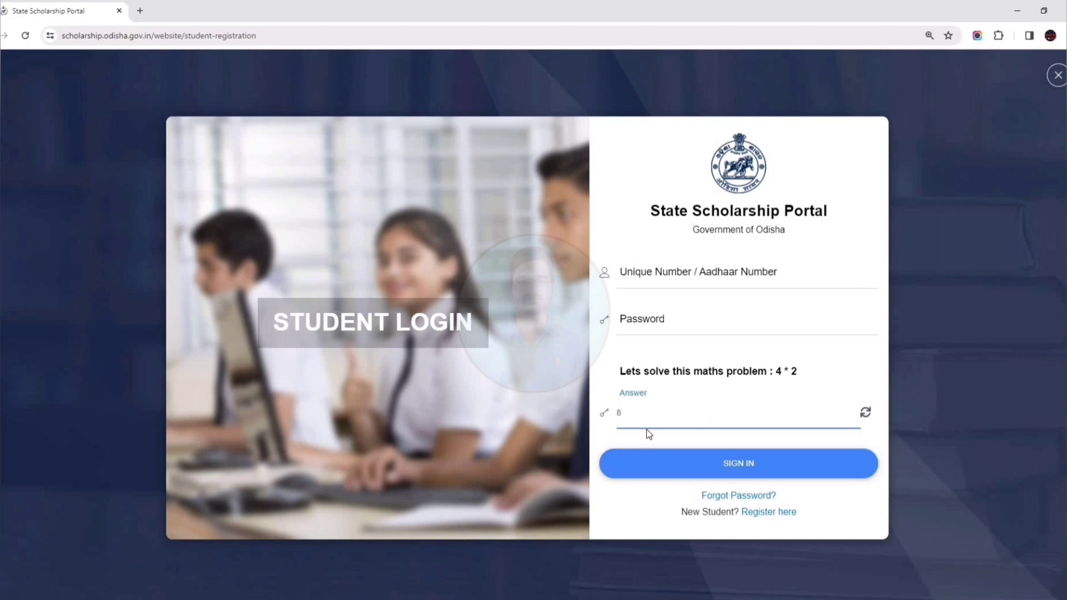
left_click(739, 469)
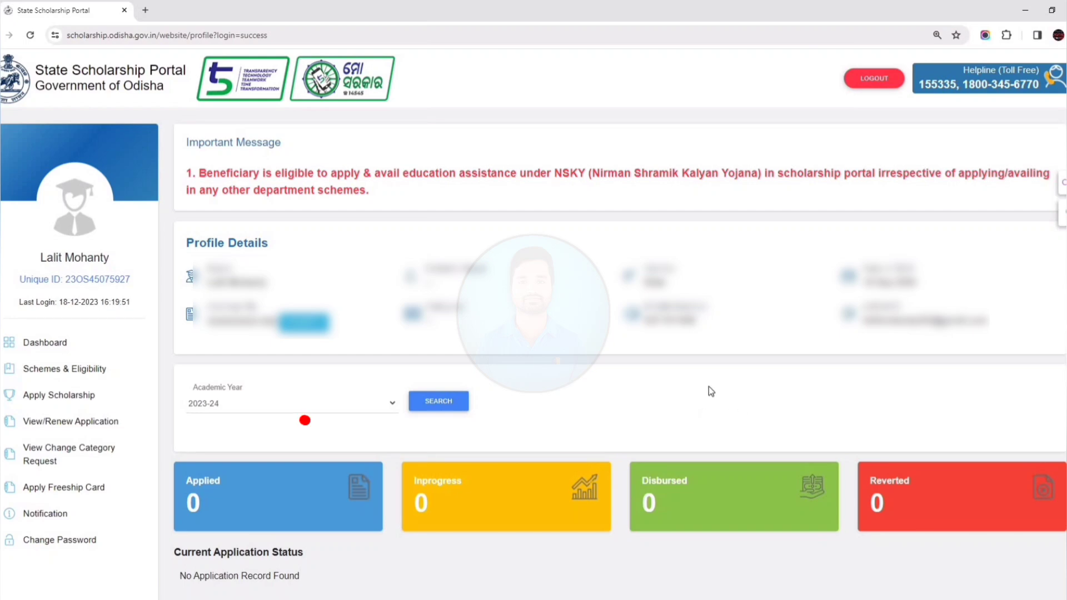
Step: Review the Post Matric Scholarship eligibility details in the schemes list, then close them
left_click(55, 371)
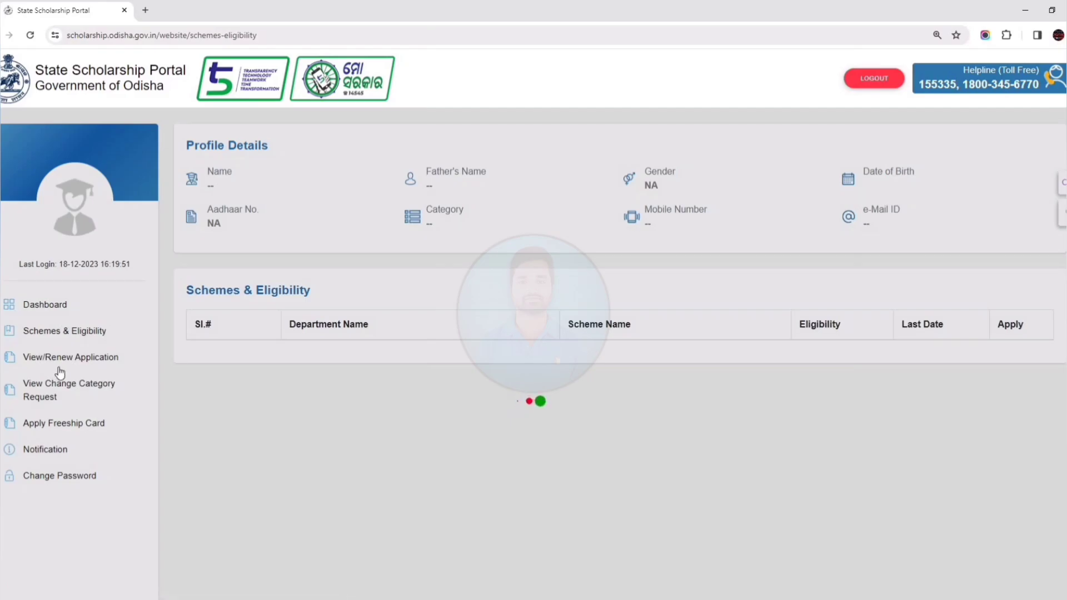
scroll(1059, 233, "down", 5)
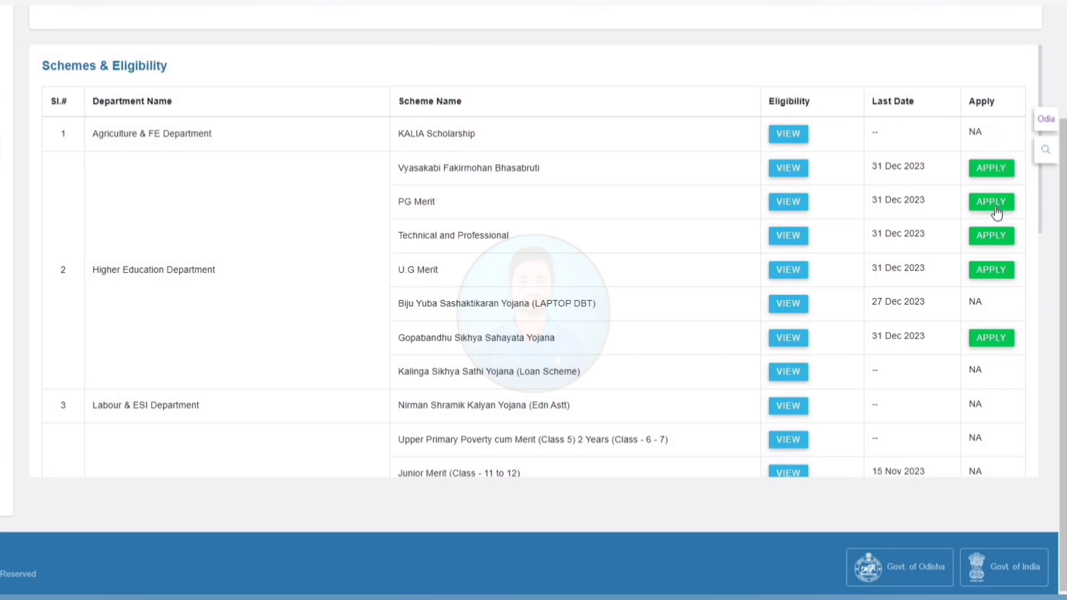
scroll(993, 213, "down", 2)
scroll(992, 214, "down", 8)
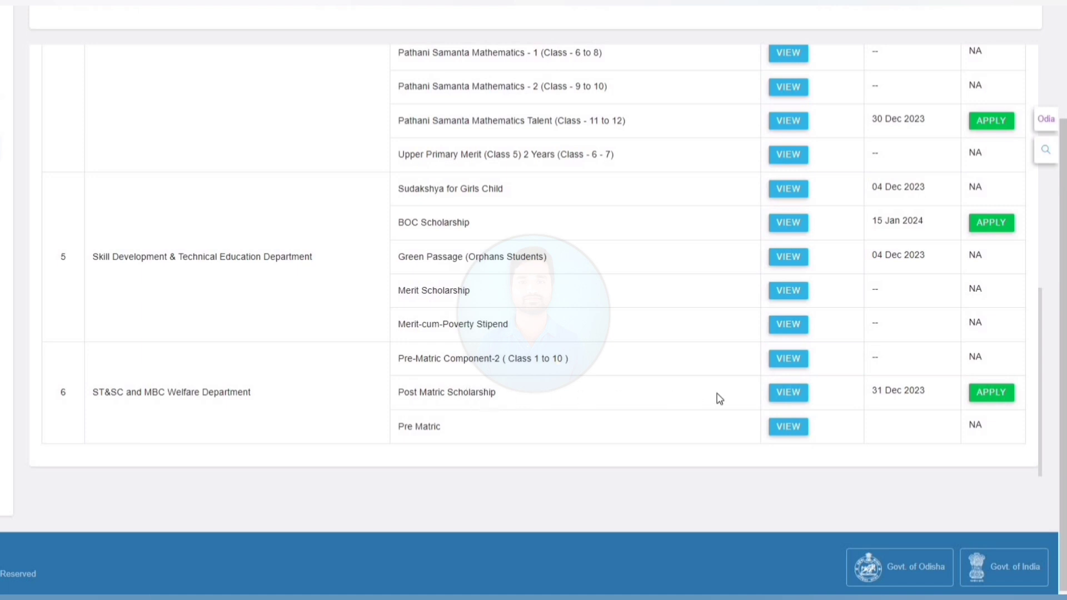
left_click(789, 394)
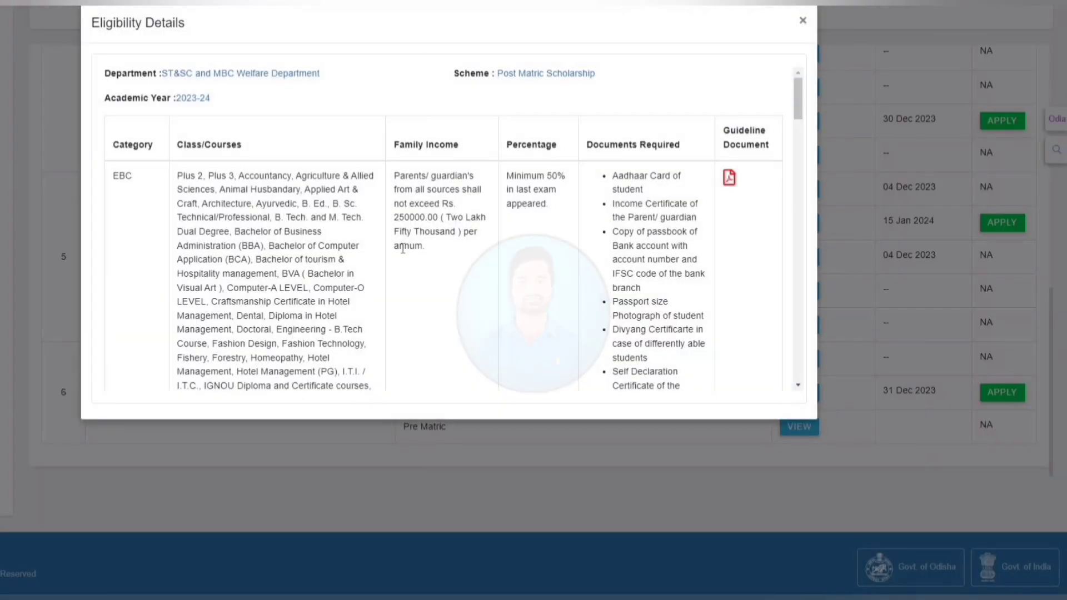
scroll(524, 307, "down", 15)
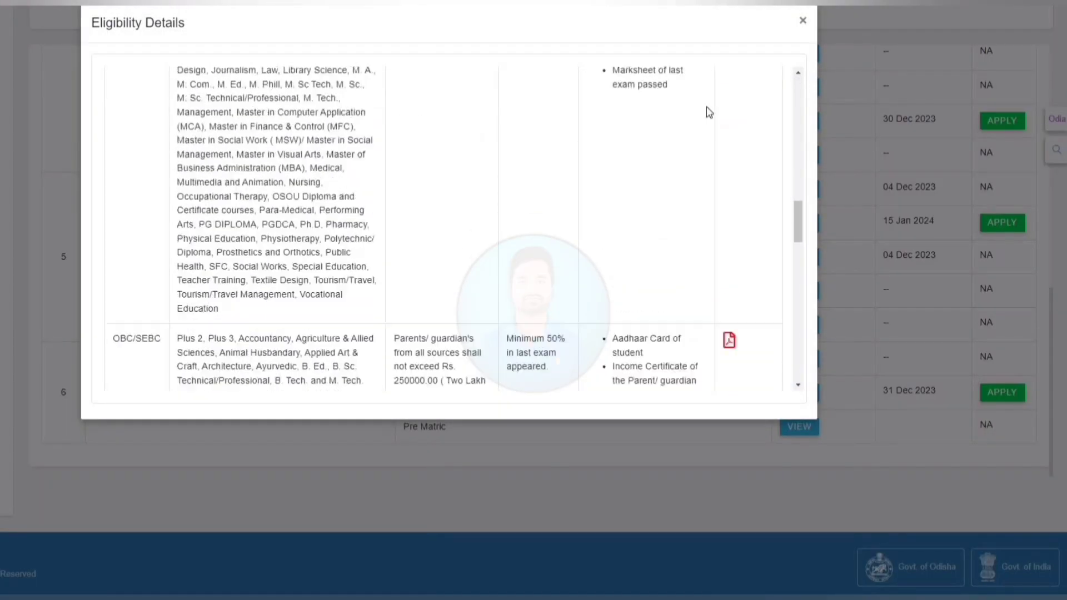
left_click(803, 21)
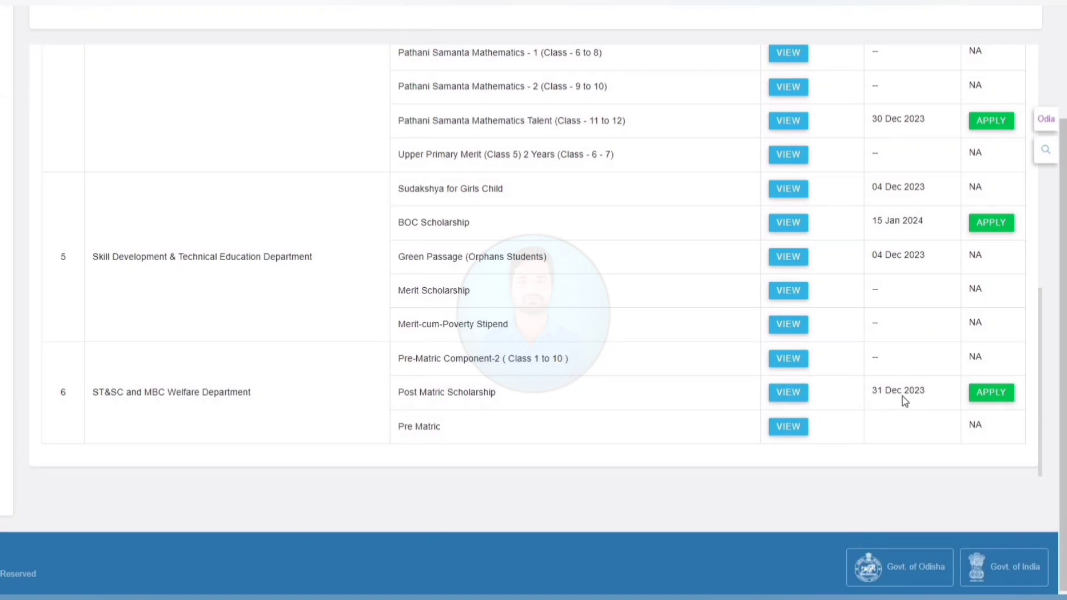
Step: Apply for Post Matric Scholarship and agree to the award conditions
left_click(990, 393)
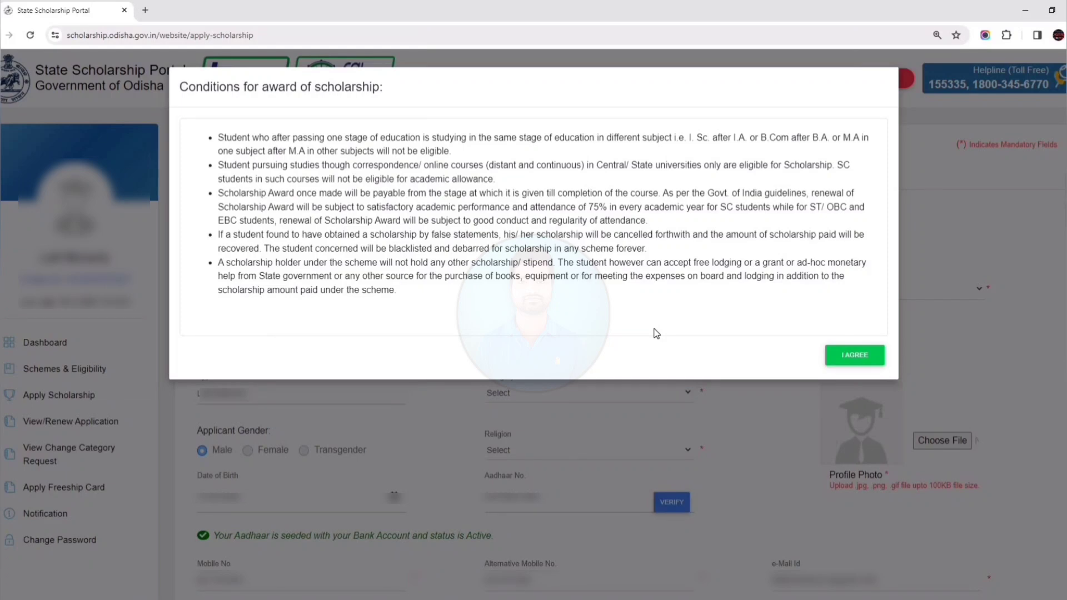
left_click(850, 359)
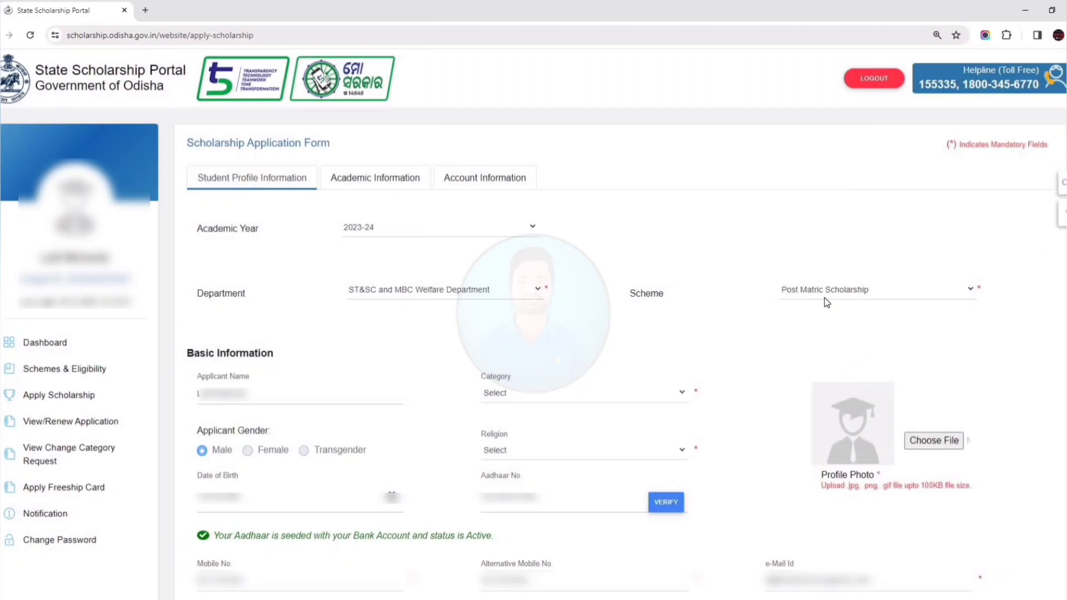
Step: Keep the preselected department and Post Matric Scholarship, and choose OBC/SEBC as the category
left_click(411, 290)
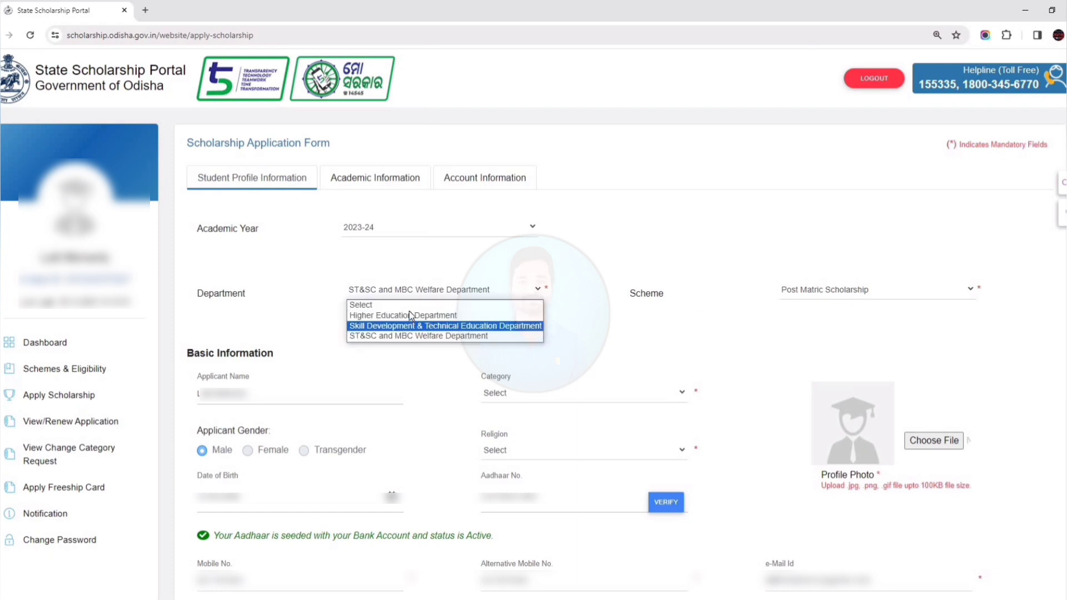
left_click(410, 290)
left_click(835, 293)
left_click(834, 294)
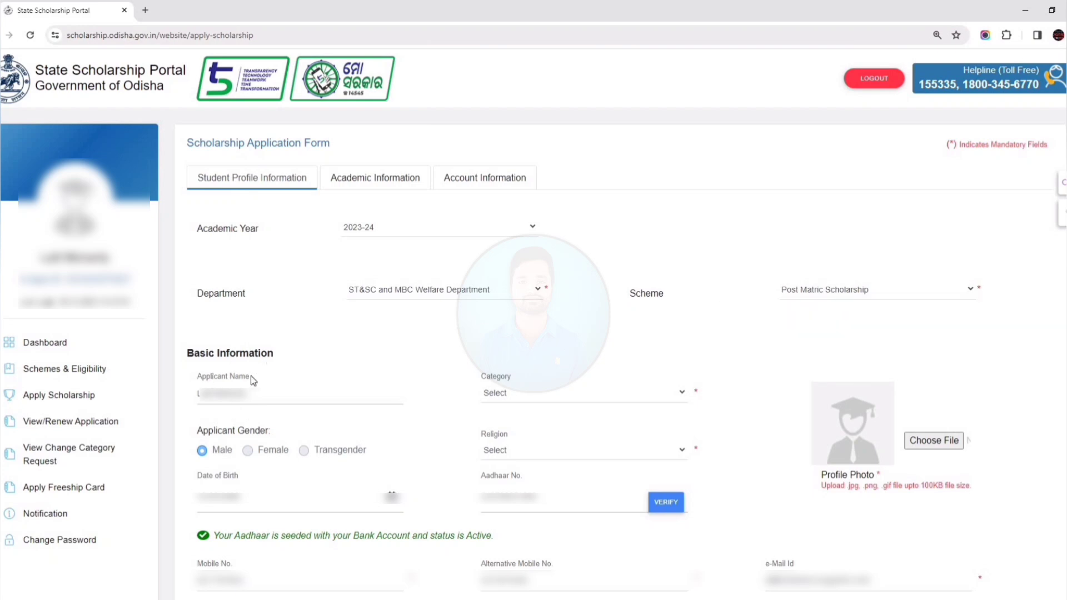
left_click(557, 393)
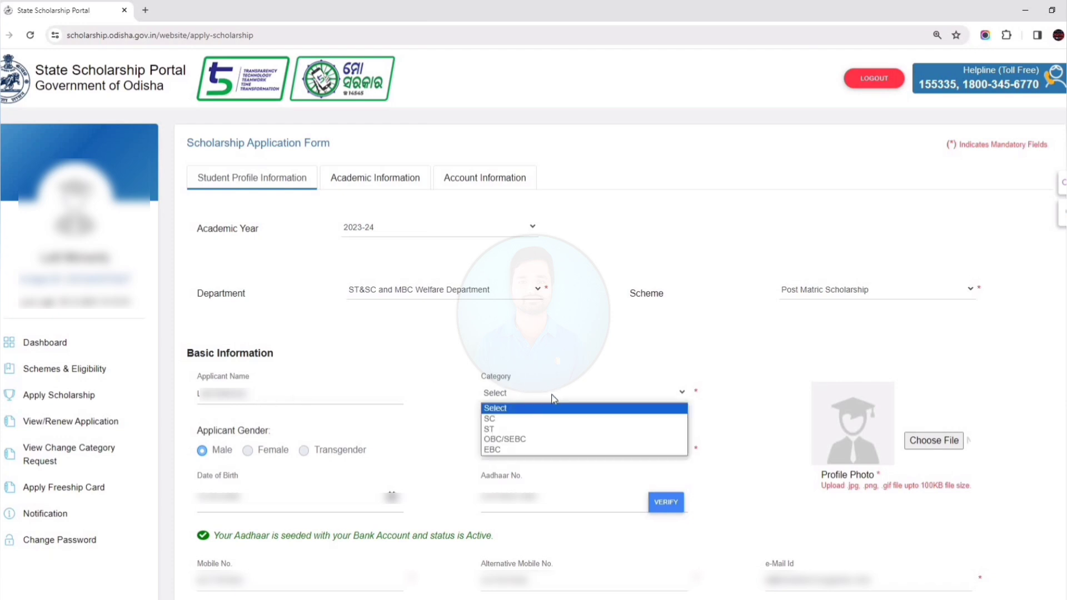
left_click(543, 440)
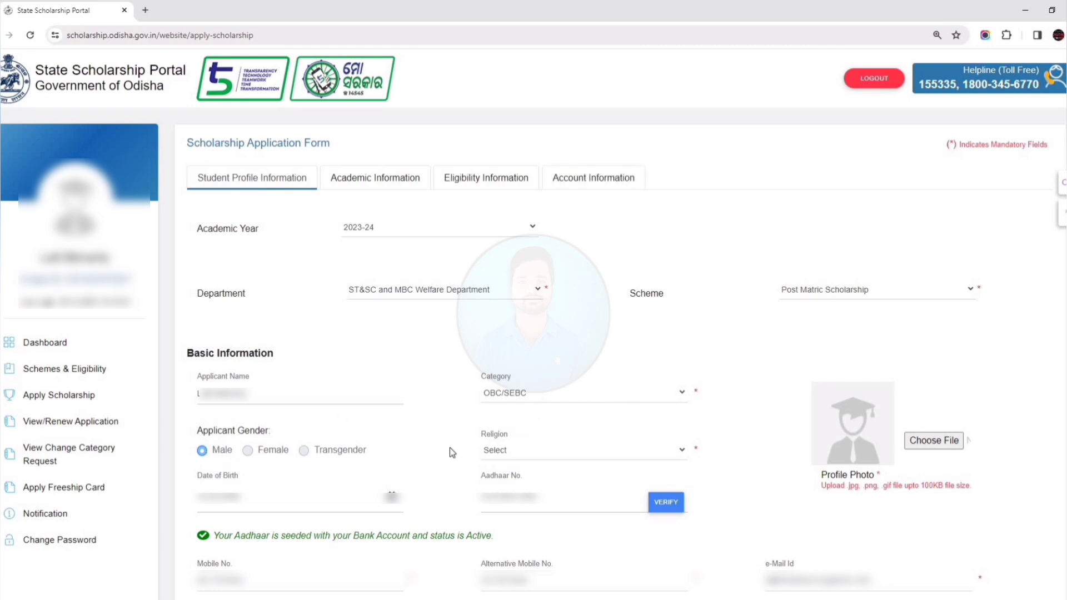
Step: Set religion to Hindu and upload the student's photo file as the profile photo
left_click(561, 452)
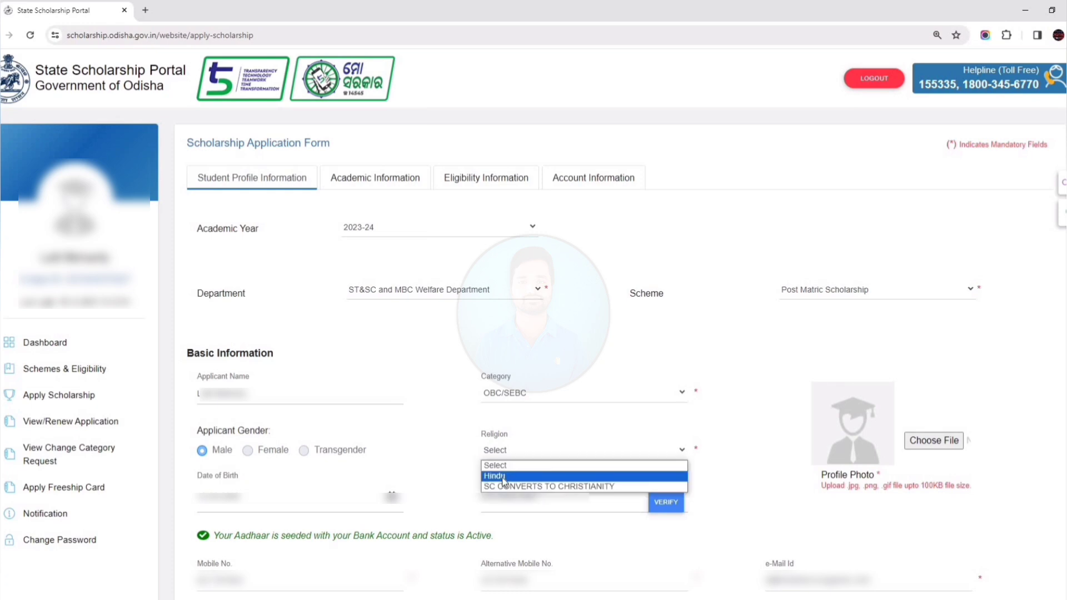
left_click(521, 476)
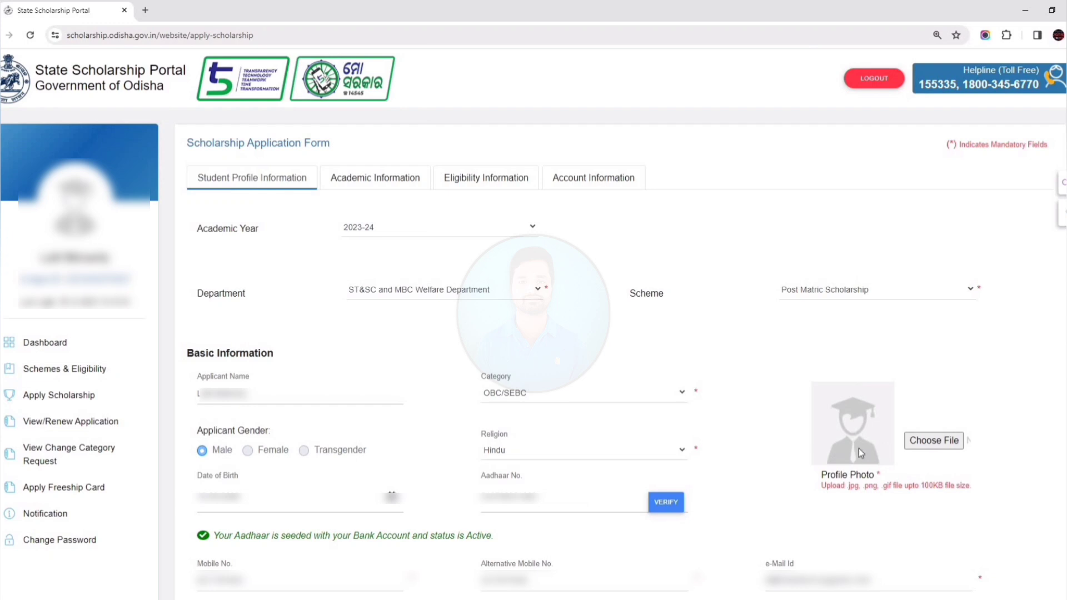
left_click(948, 440)
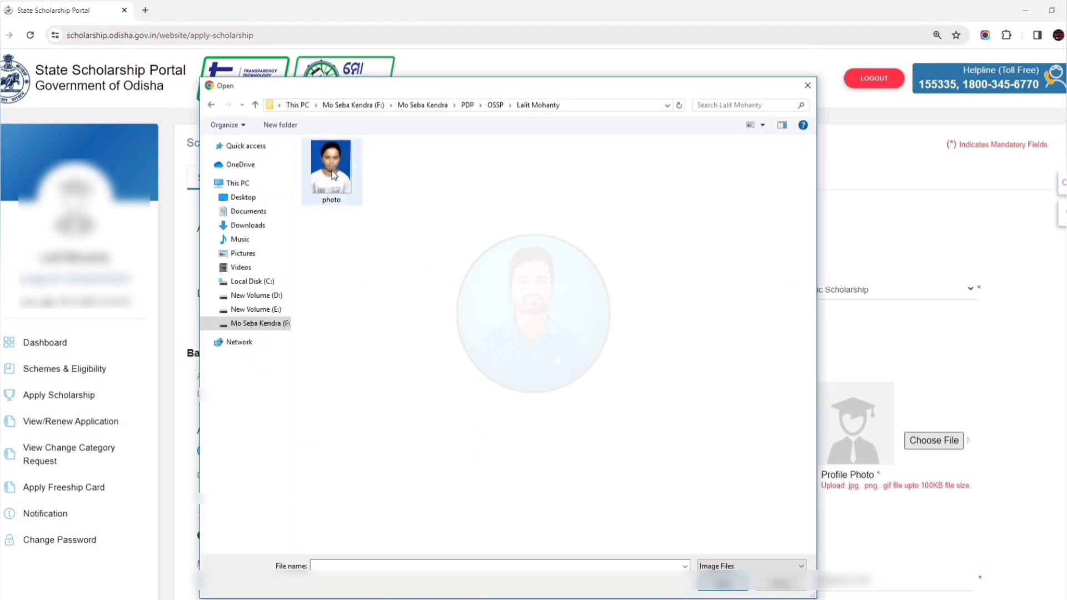
double_click(332, 174)
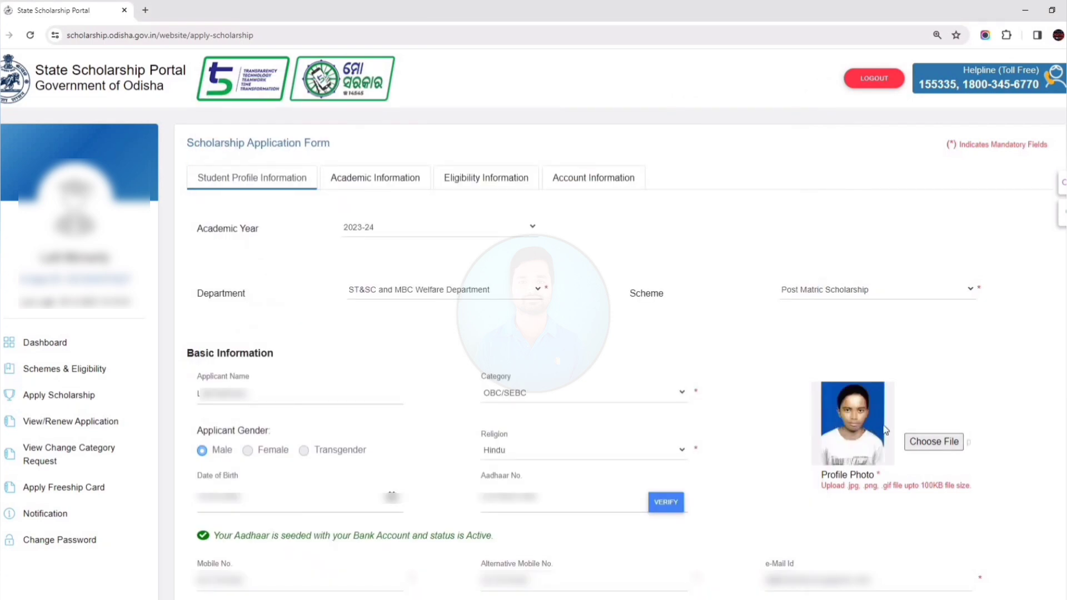
Step: Set the father's educational status to Literate, leaving his occupation unchosen
scroll(962, 396, "down", 8)
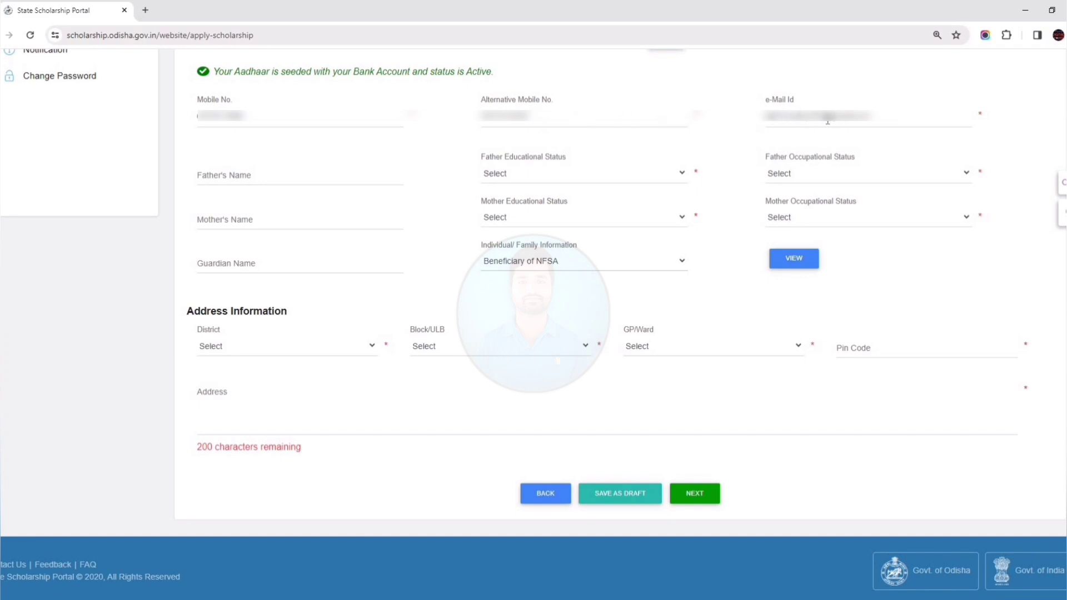
left_click(277, 178)
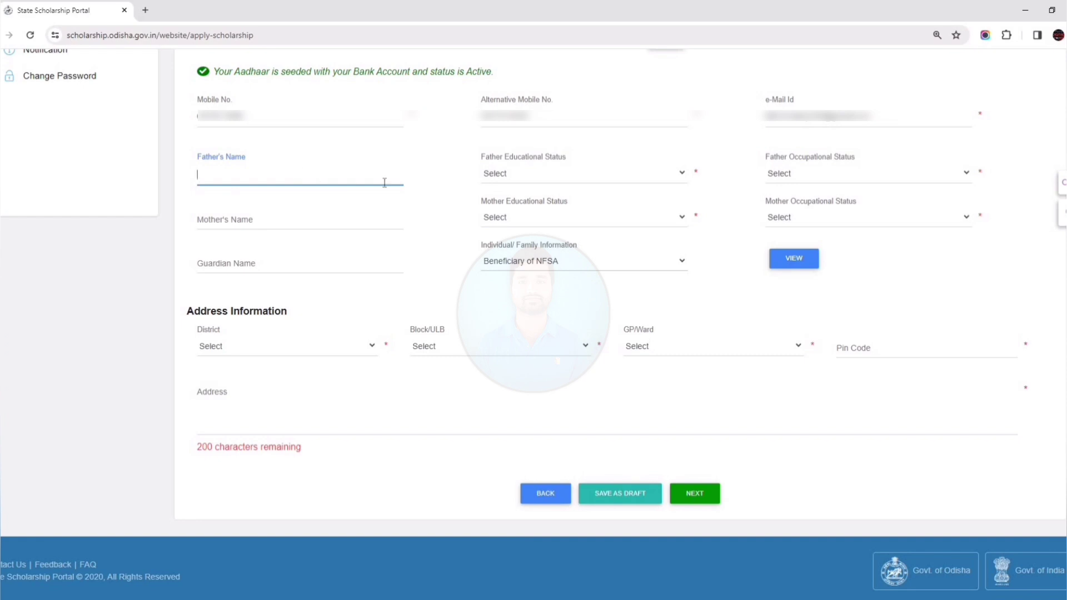
left_click(511, 173)
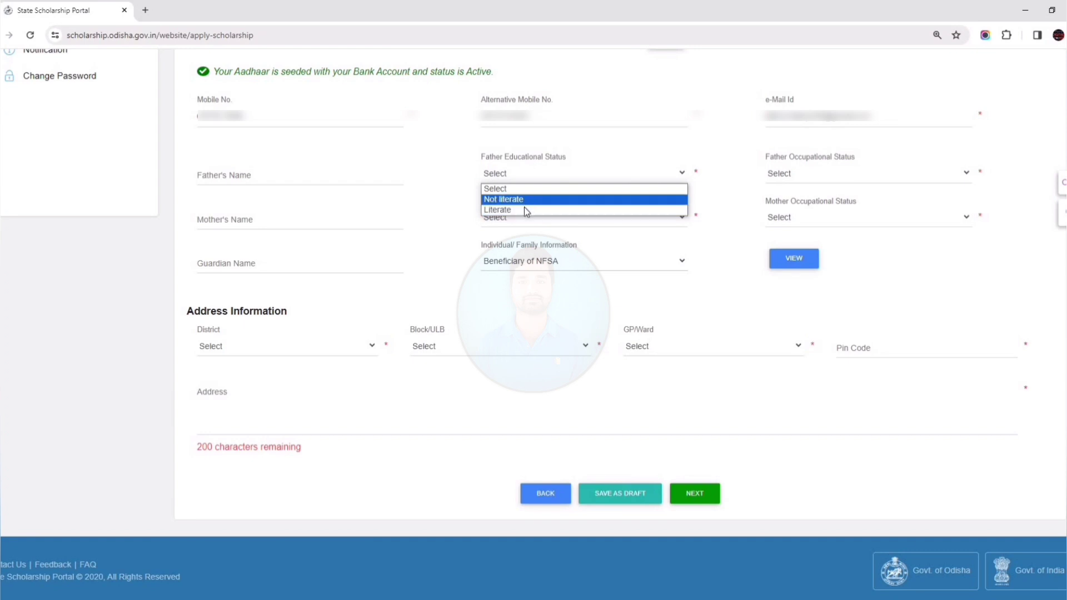
left_click(523, 210)
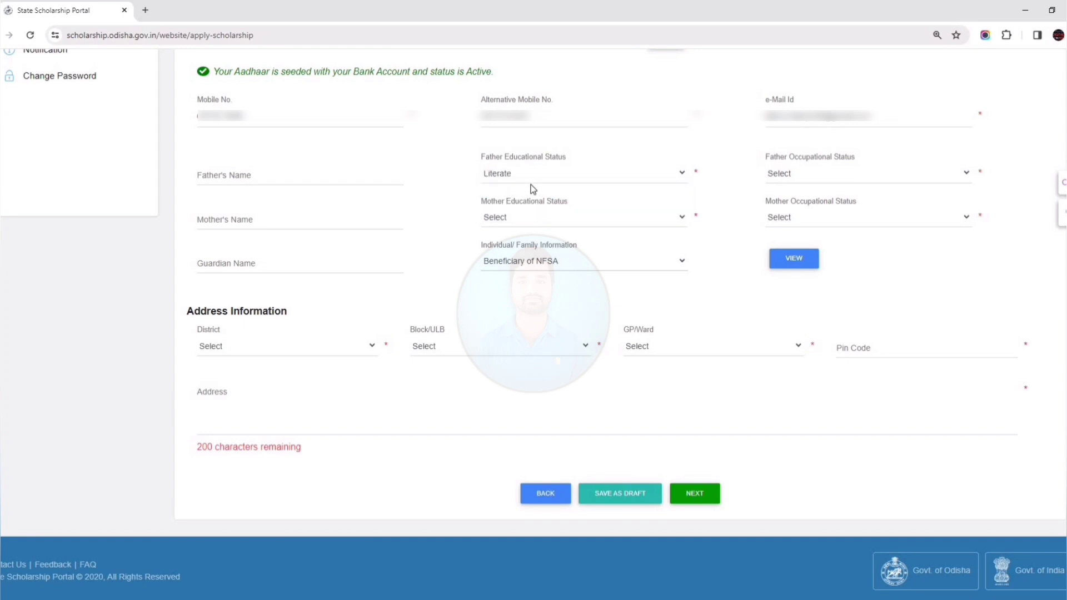
left_click(807, 173)
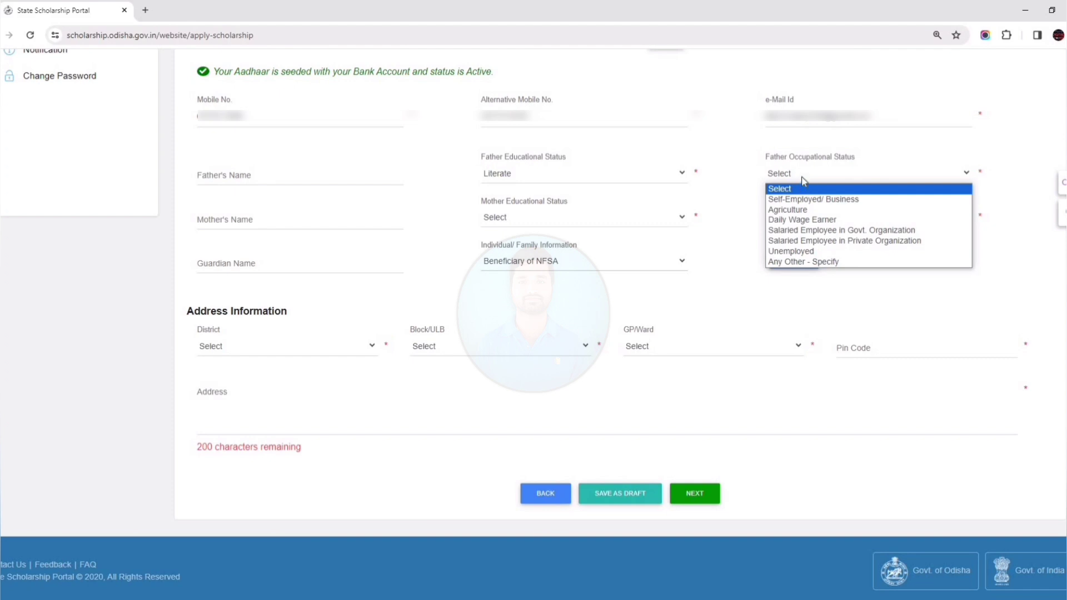
left_click(804, 180)
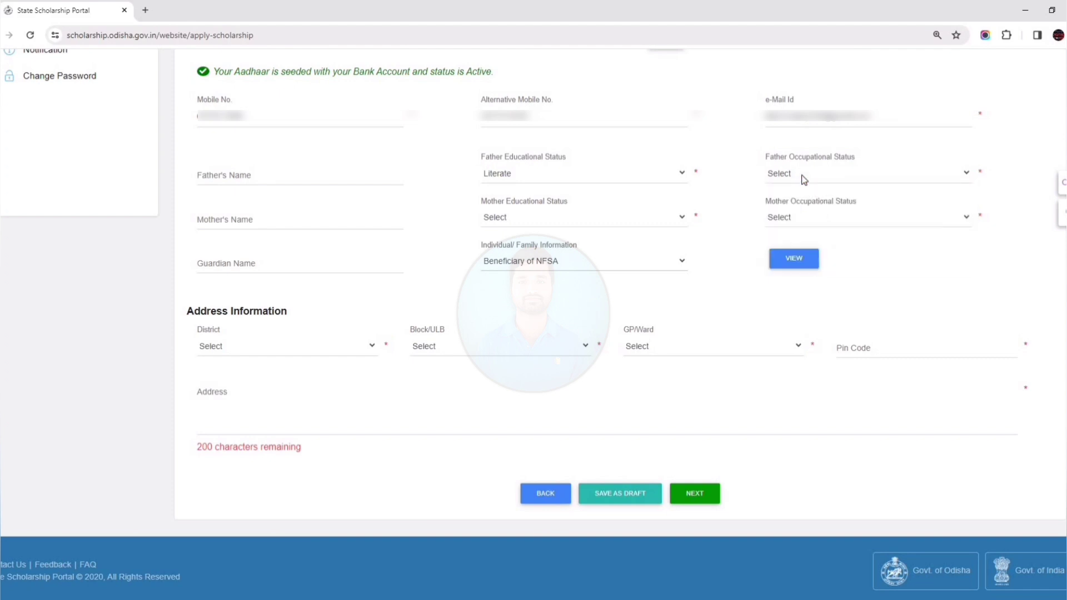
Step: Set the mother's educational status to Literate and her occupation to House Wife
left_click(240, 216)
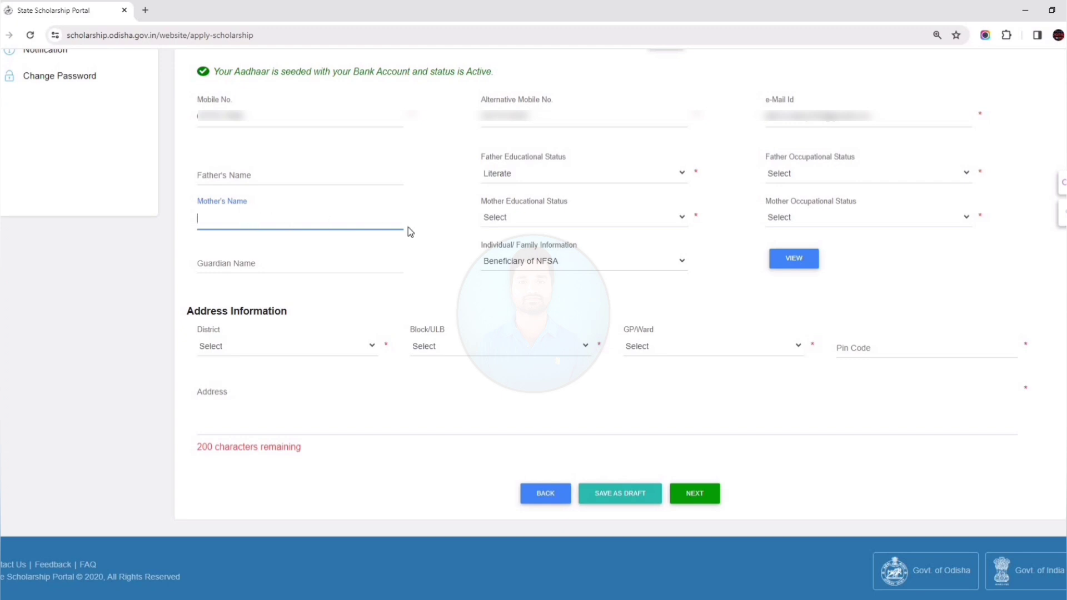
left_click(522, 217)
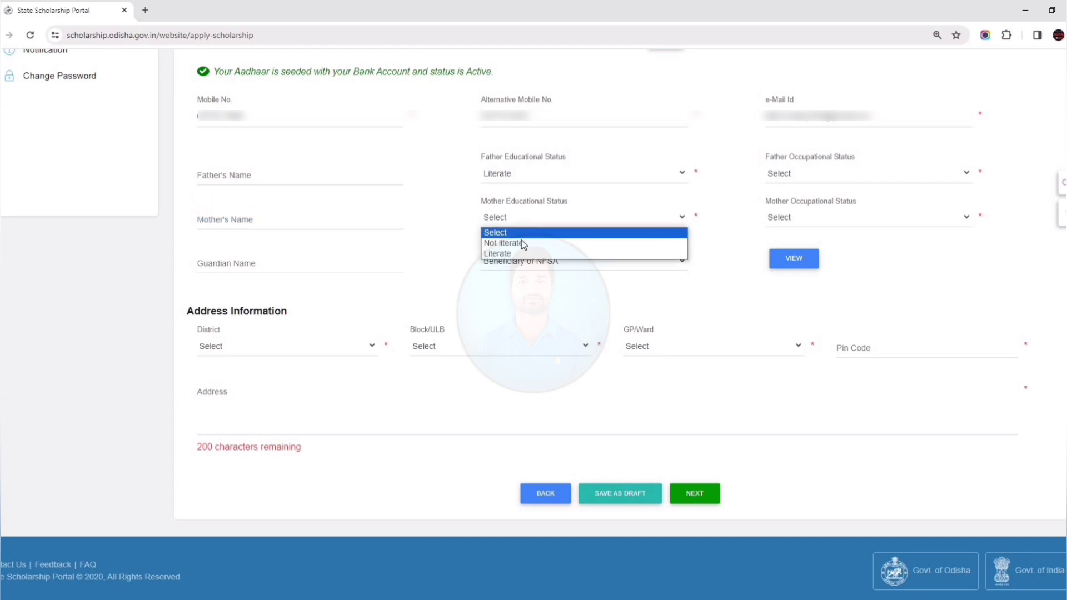
left_click(522, 253)
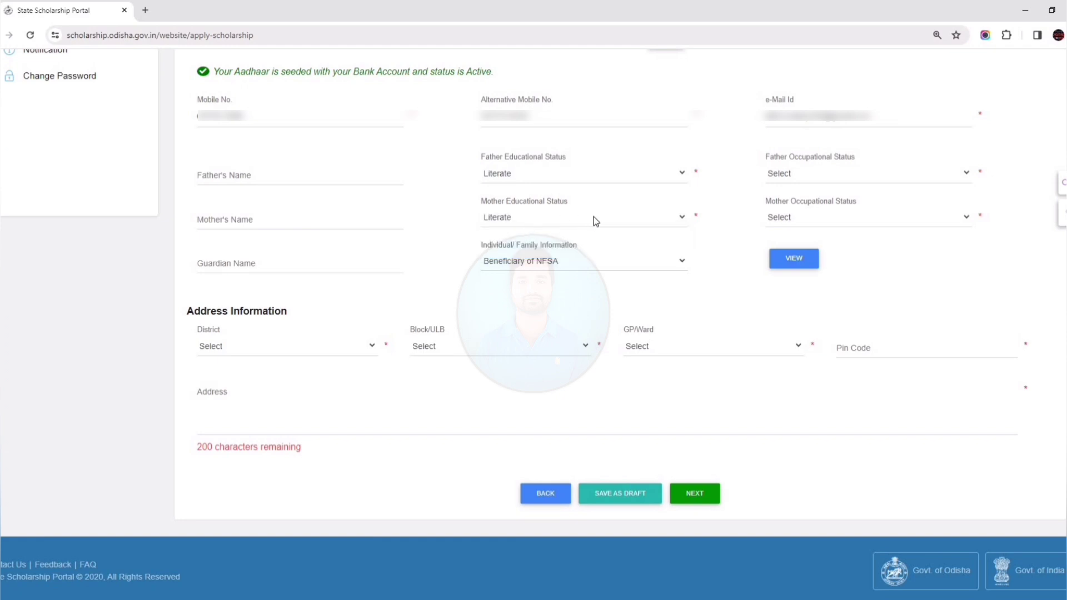
left_click(797, 220)
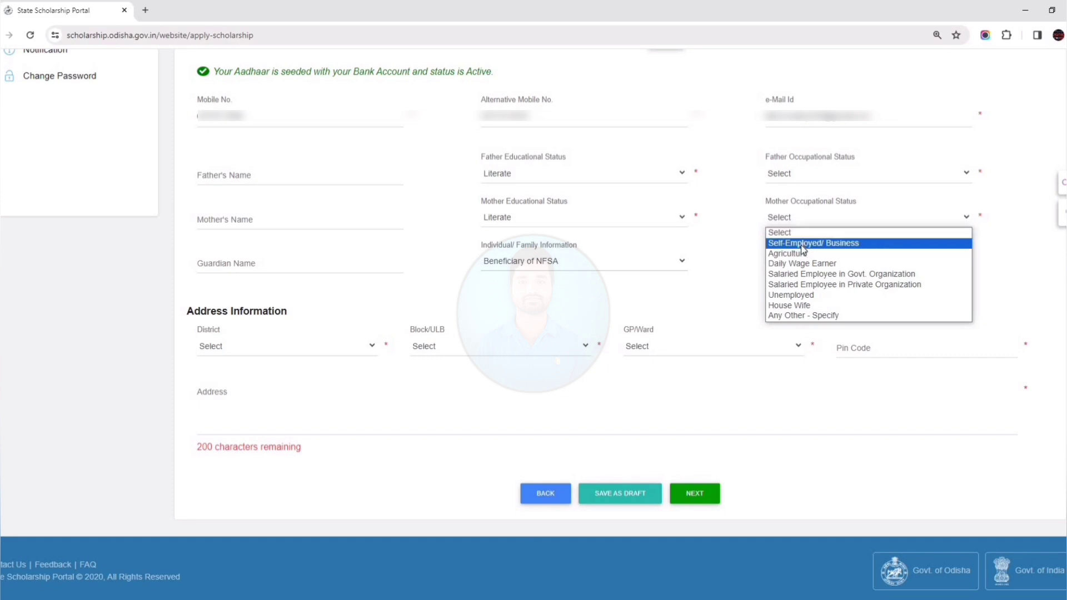
left_click(789, 306)
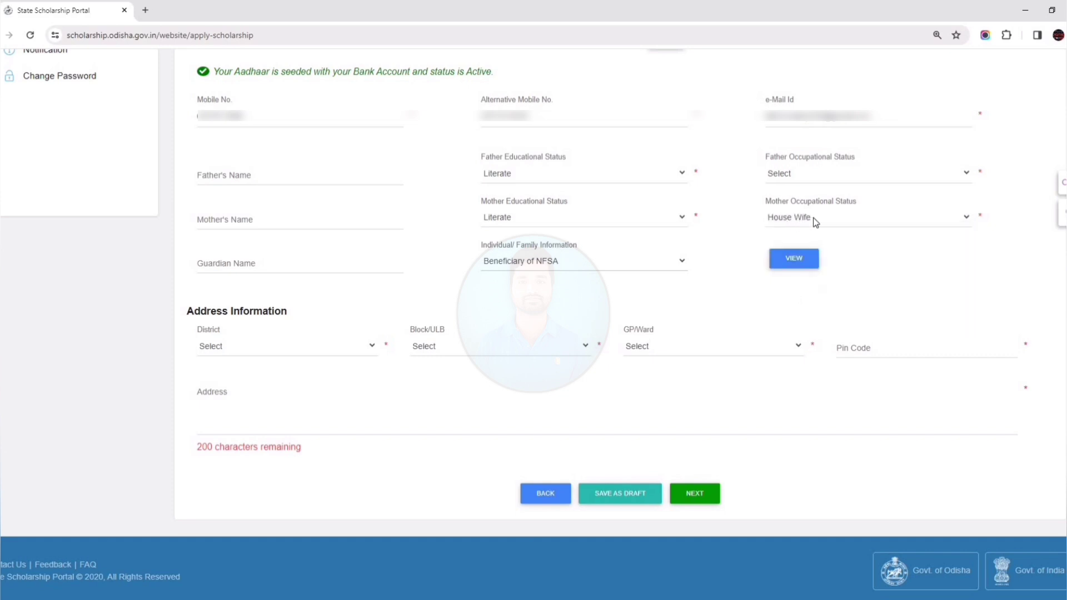
left_click(269, 265)
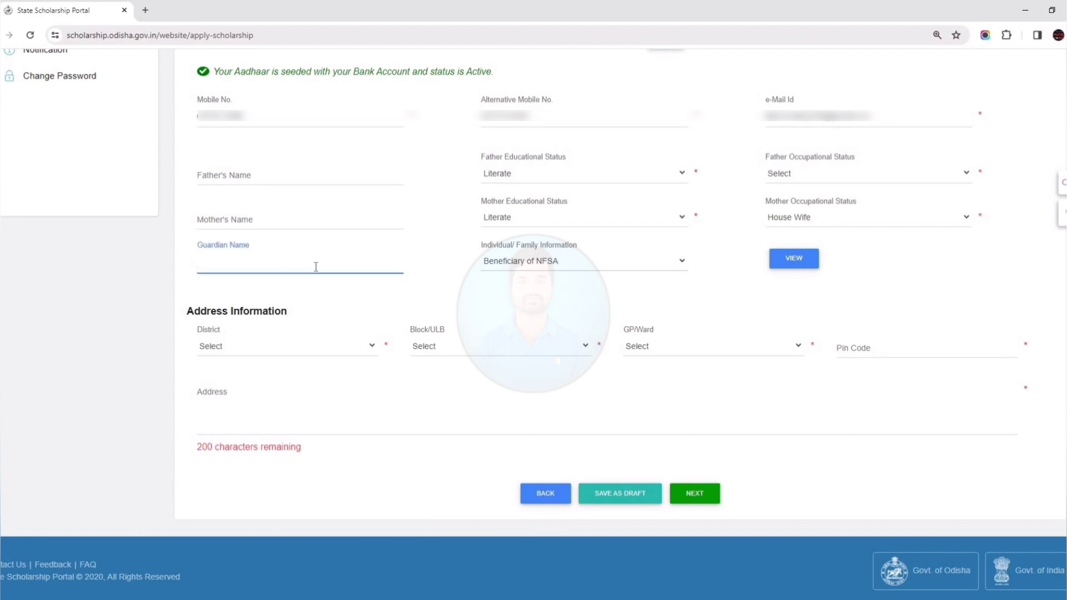
left_click(561, 265)
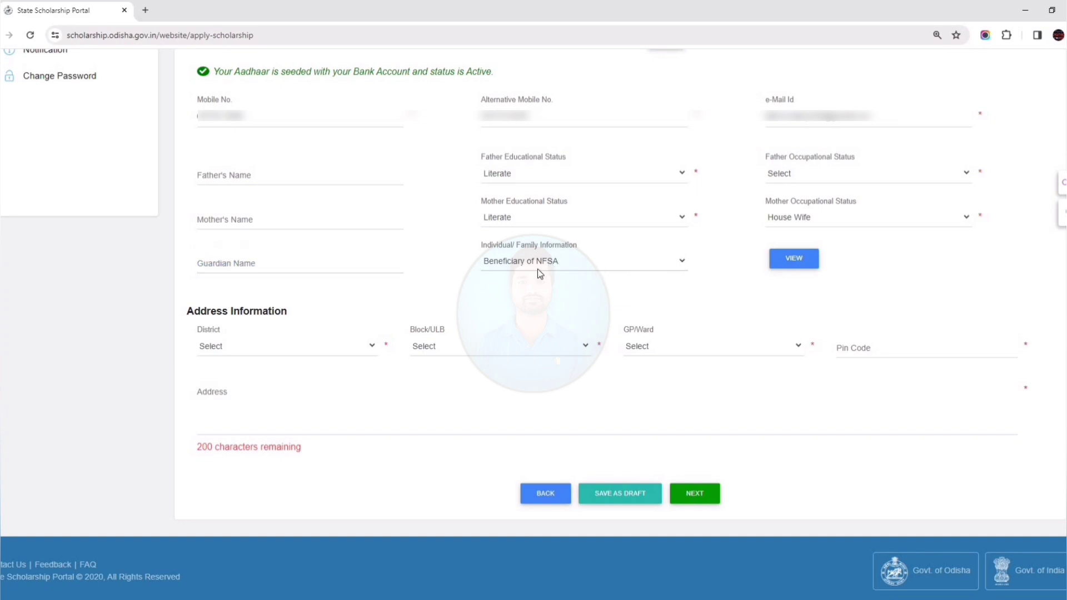
Step: Check the NFSA beneficiary details, then set the district to Balasore and block to Basta
left_click(793, 261)
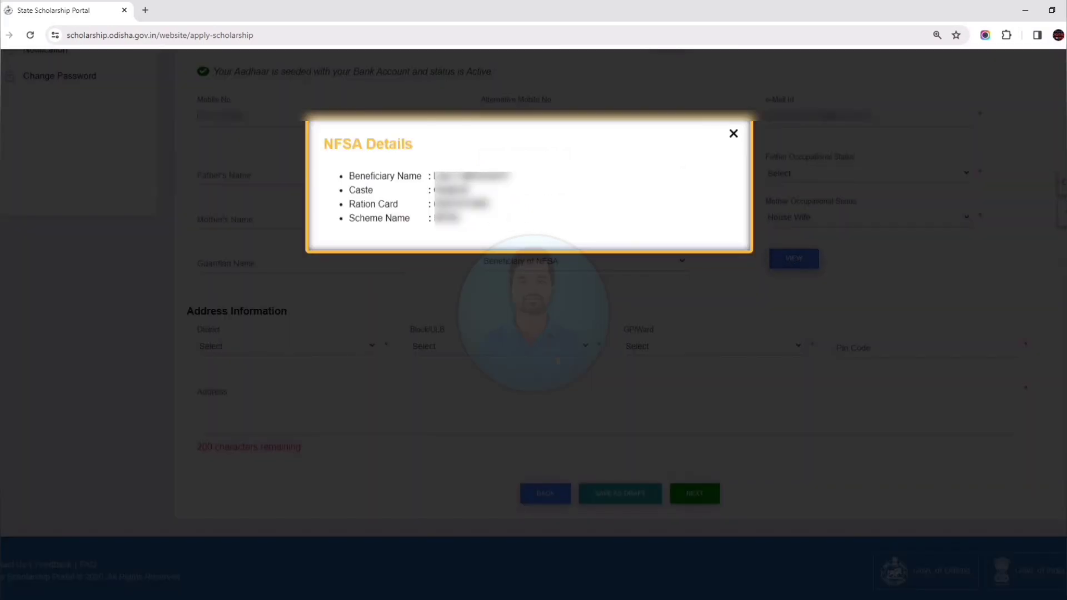
left_click(733, 134)
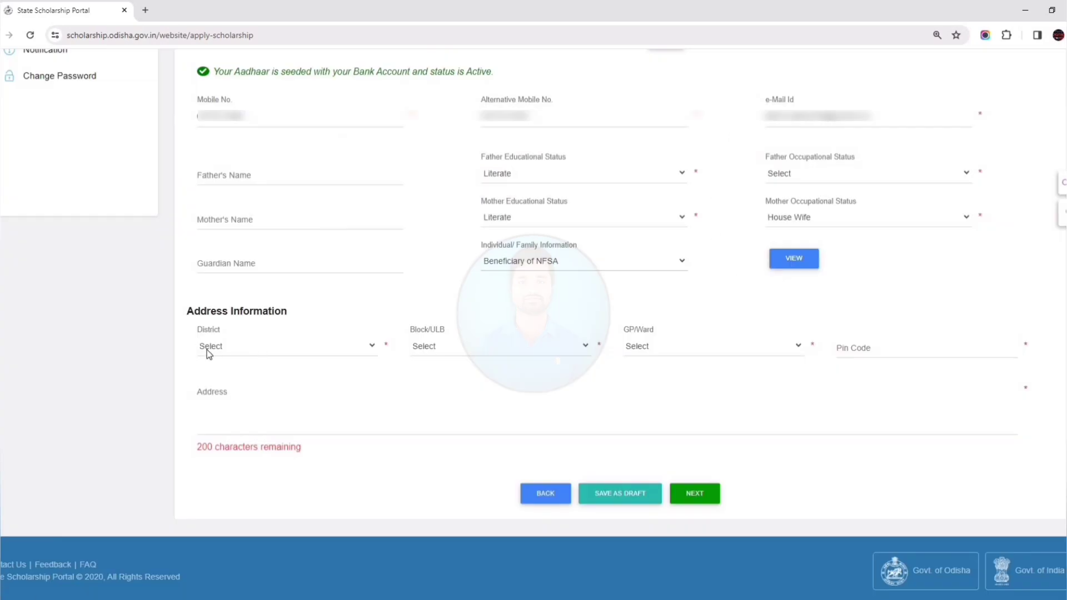
left_click(281, 351)
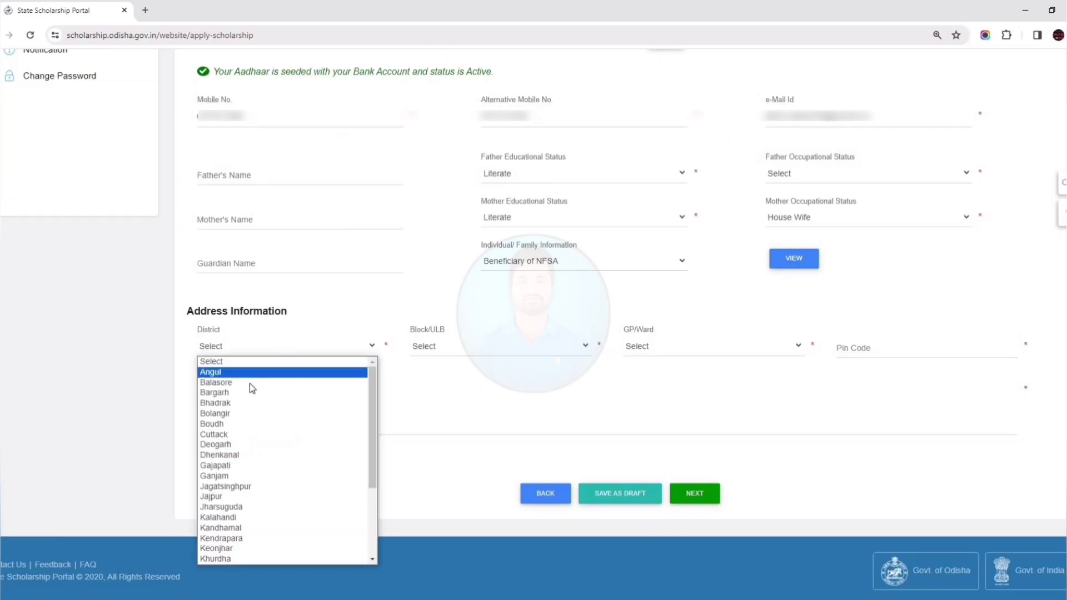
left_click(277, 383)
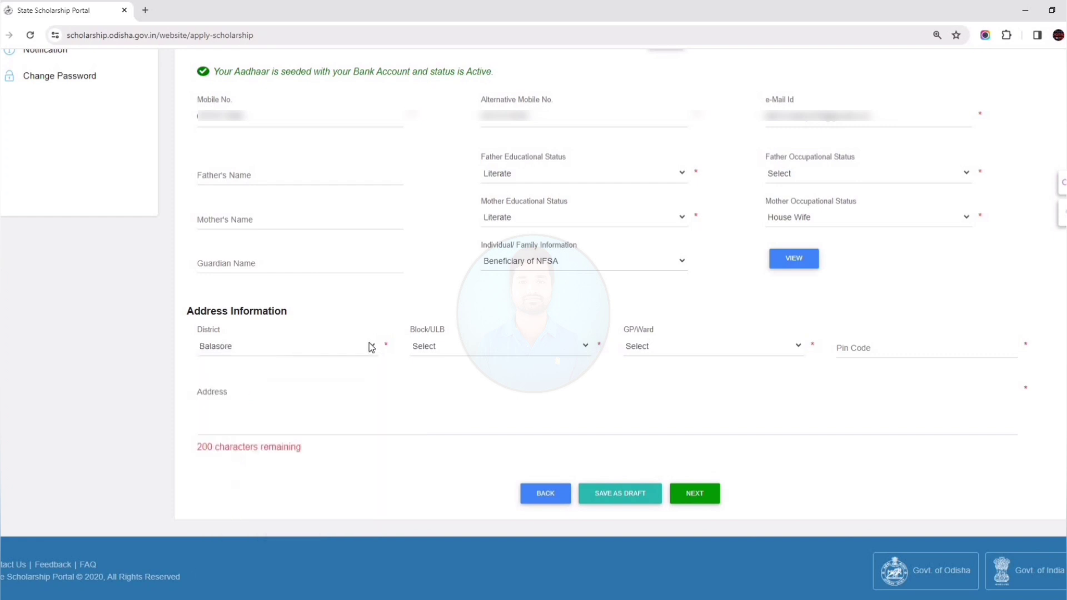
left_click(458, 345)
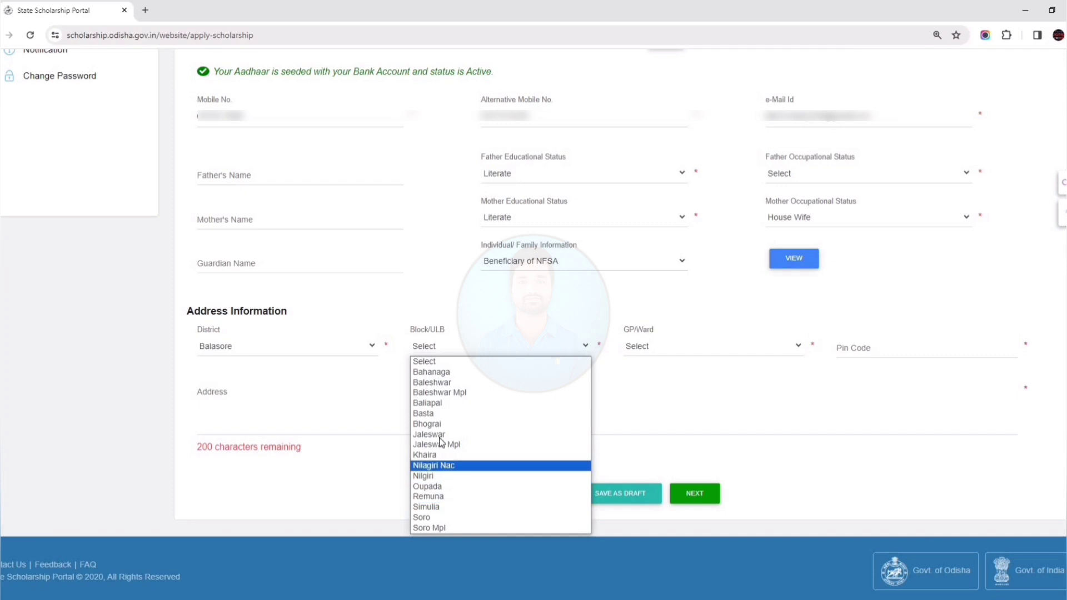
left_click(432, 415)
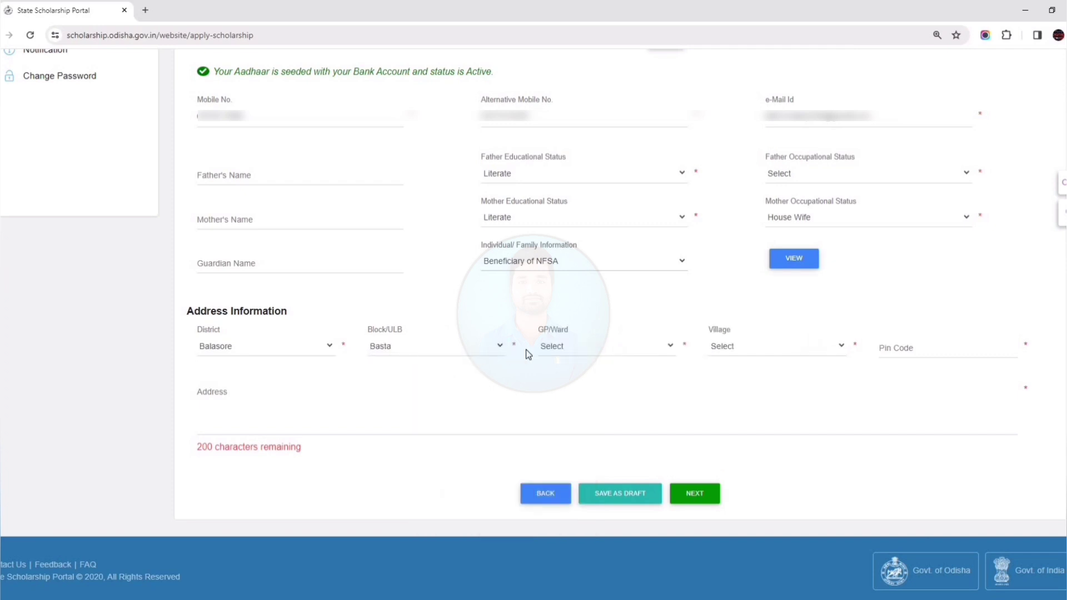
Step: Choose Paunskuli as GP/Ward and Paunsakuli Oraf Ratankuli as village, then visit the pin code and address fields
left_click(584, 344)
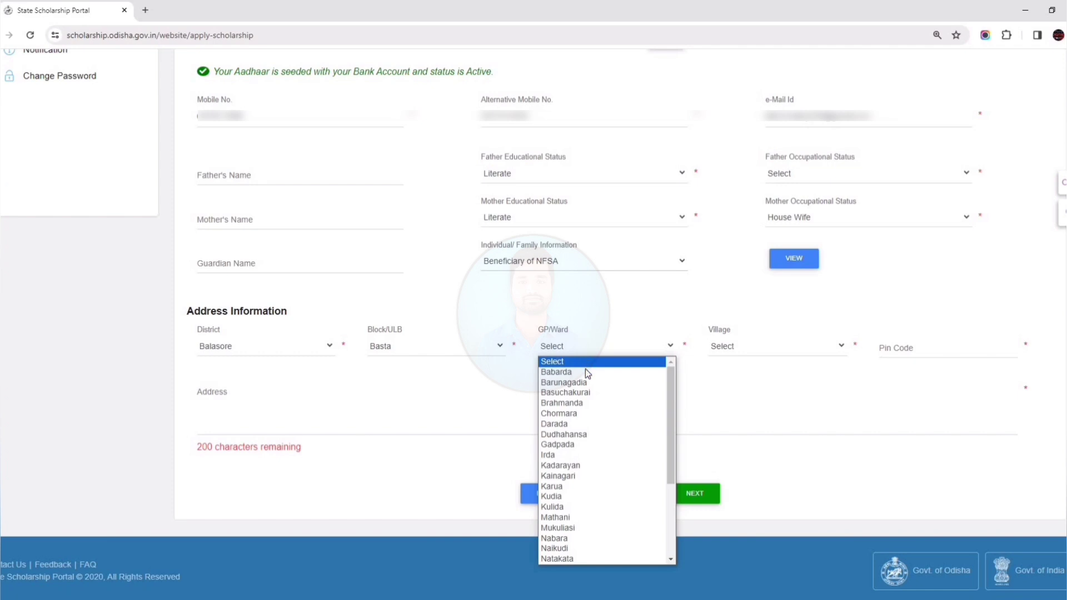
key("p")
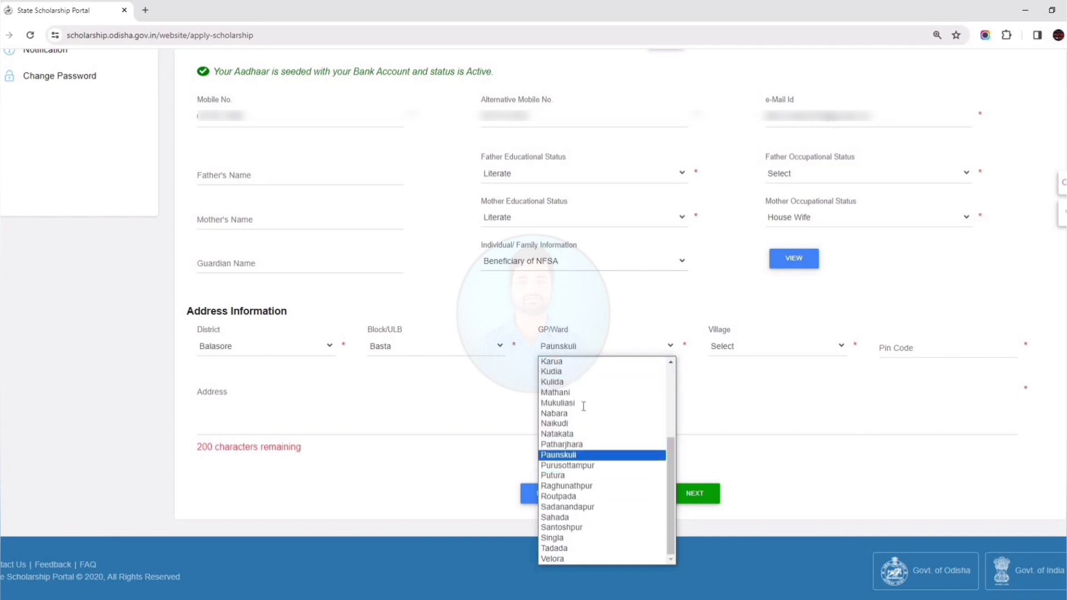
left_click(579, 455)
left_click(738, 342)
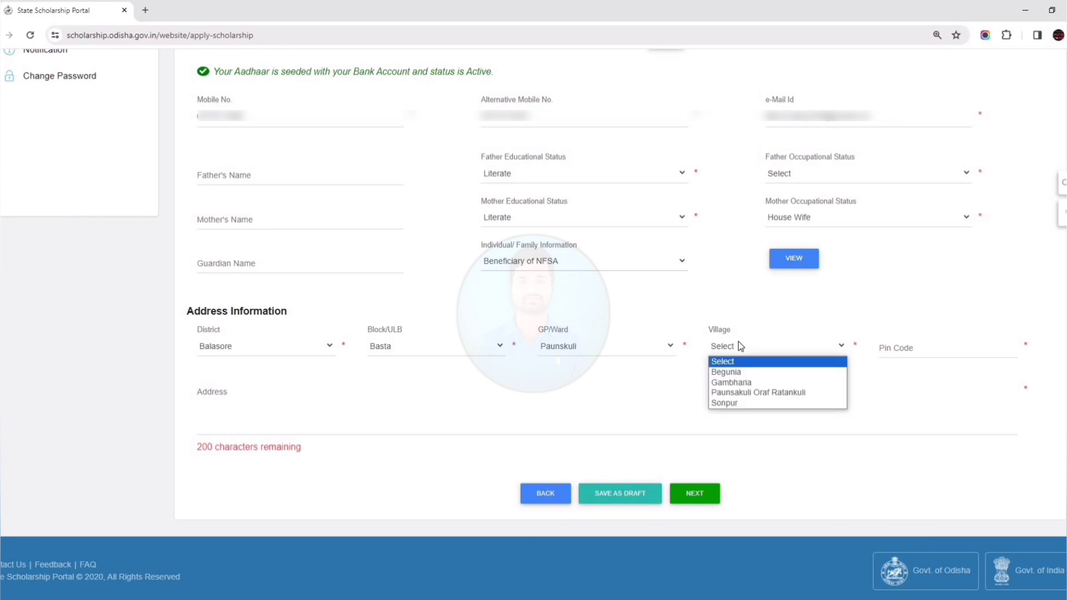
left_click(746, 392)
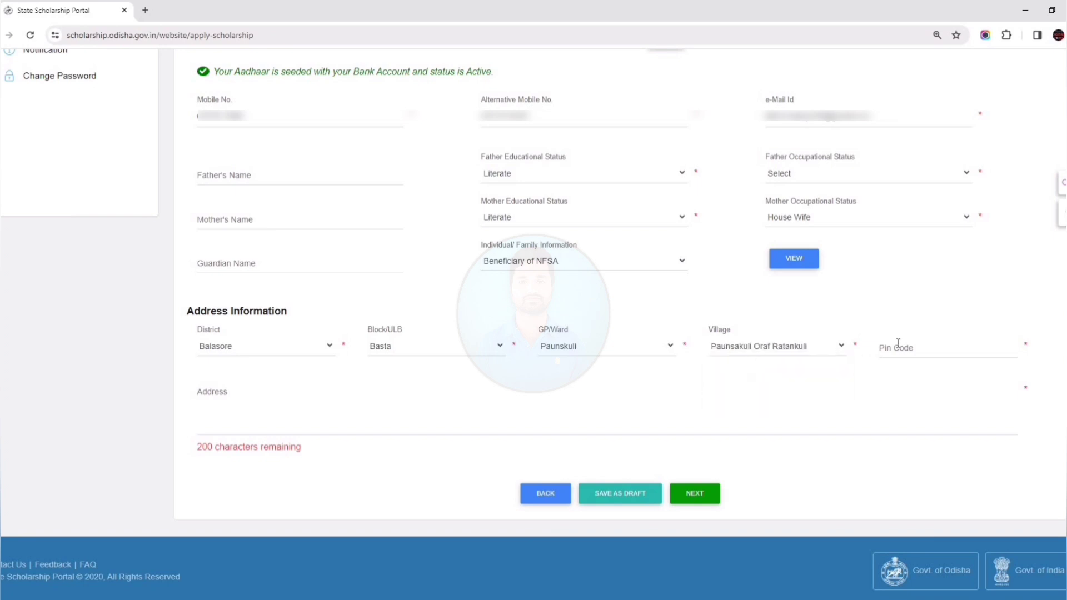
left_click(916, 345)
left_click(236, 433)
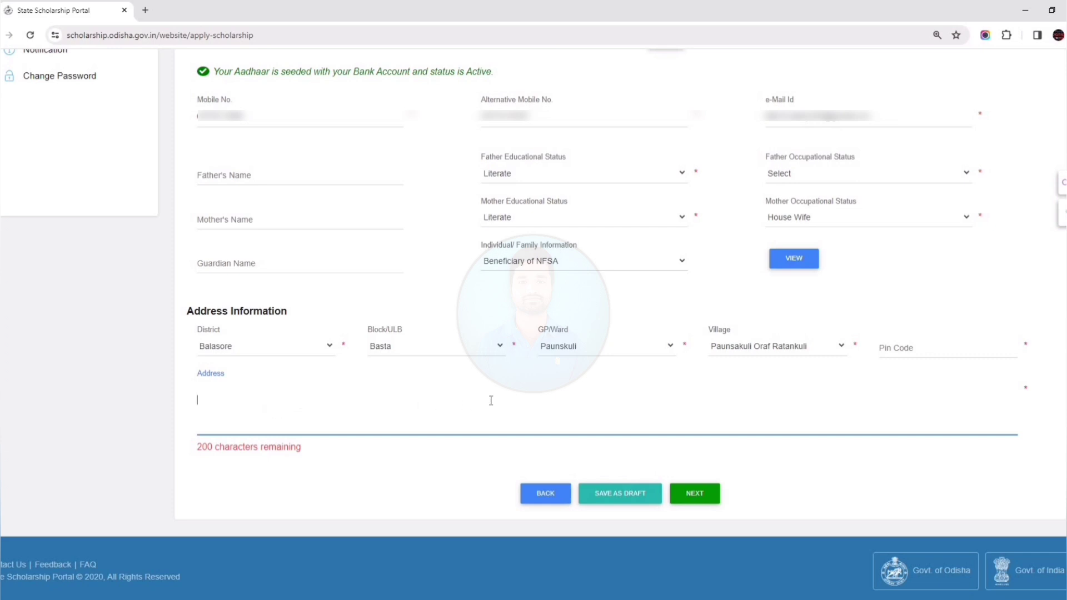
left_click(413, 444)
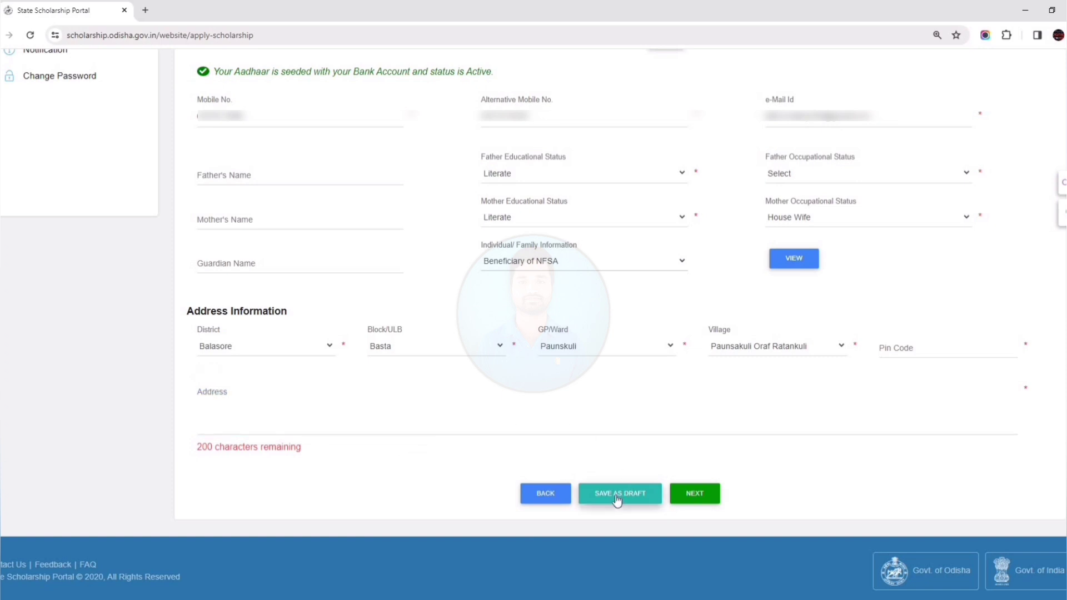
Step: Record Class X as BSE Odisha, 2023, with roll number and marks, attaching the matric PDF
left_click(695, 493)
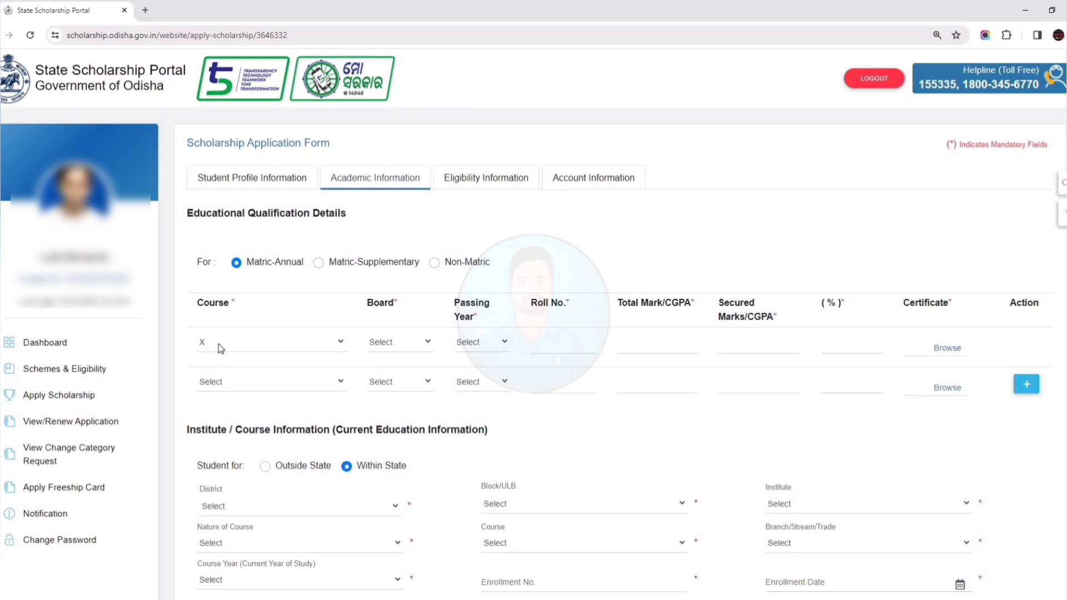
left_click(404, 348)
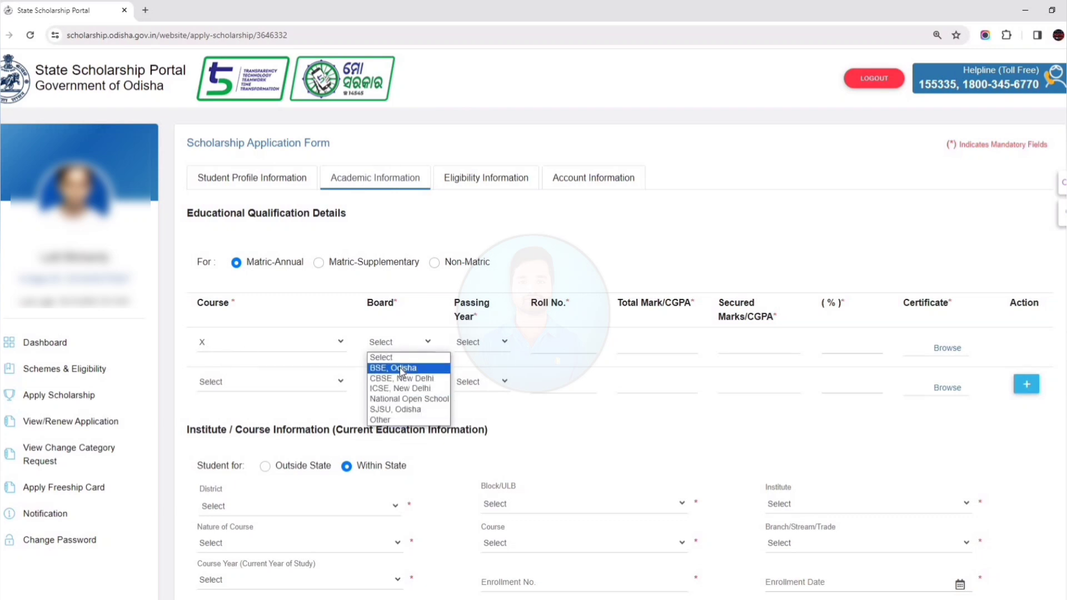
left_click(401, 368)
left_click(471, 344)
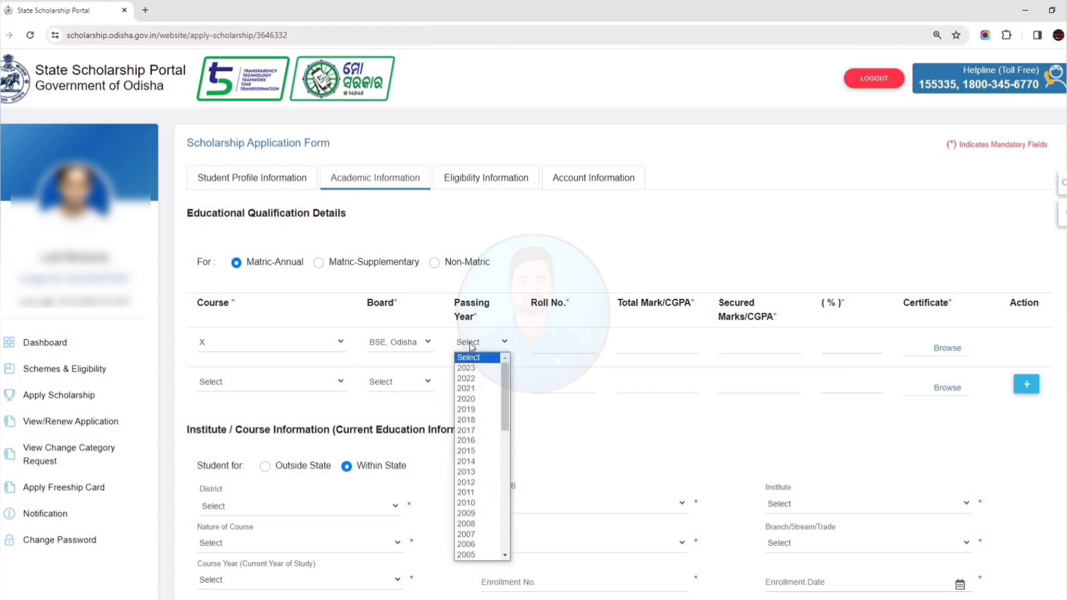
key("Down")
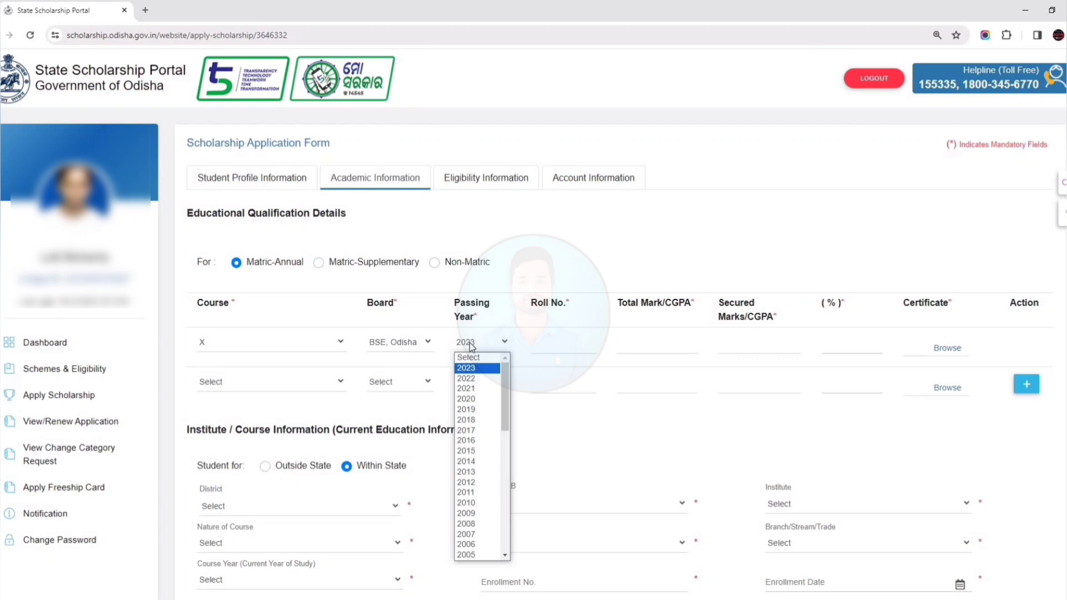
key("Return")
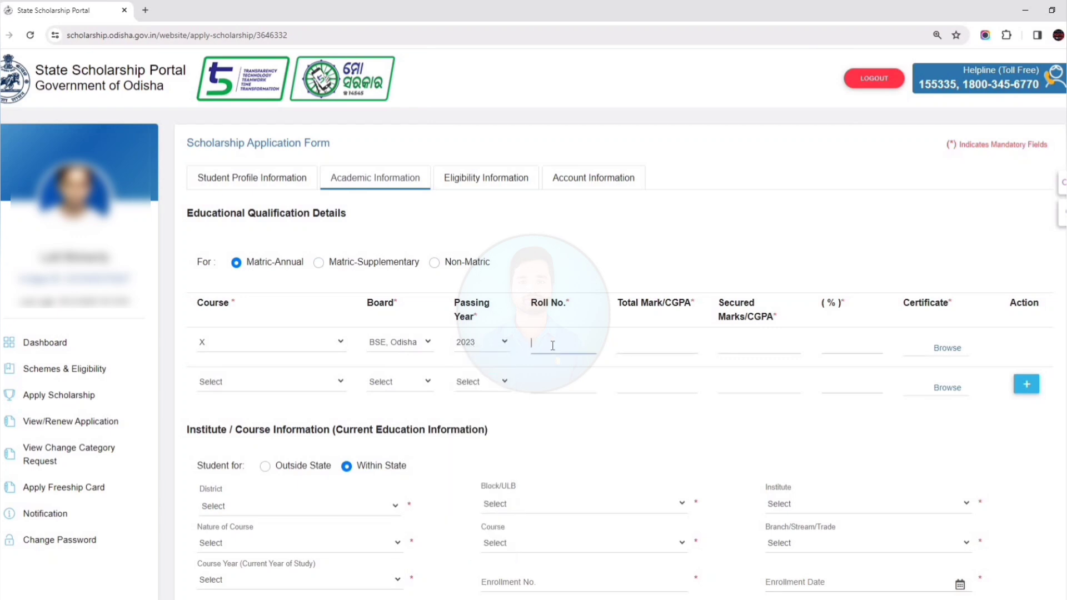
type("1????")
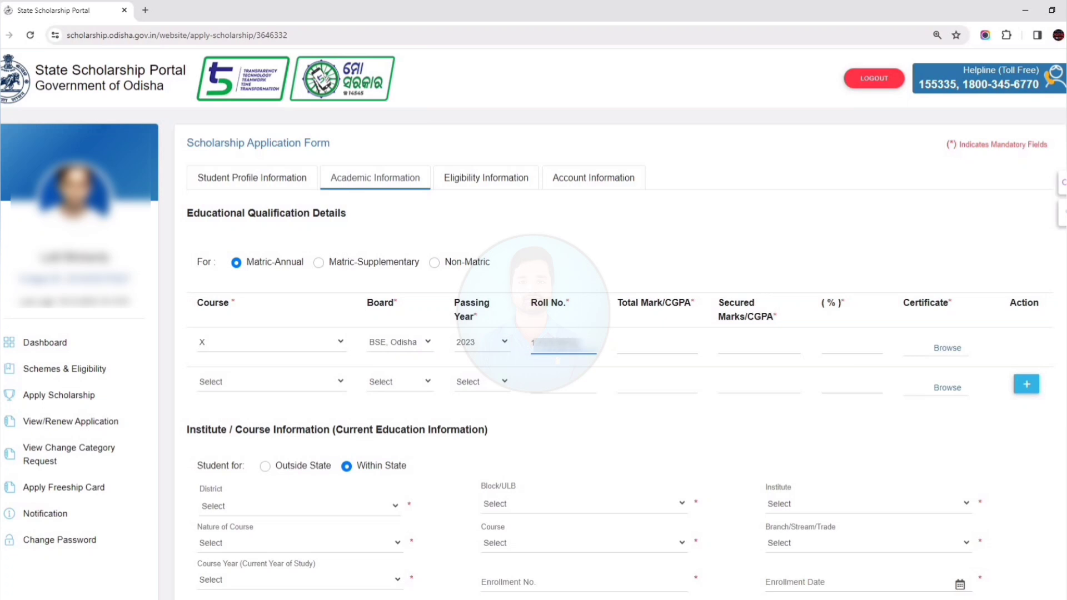
left_click(652, 347)
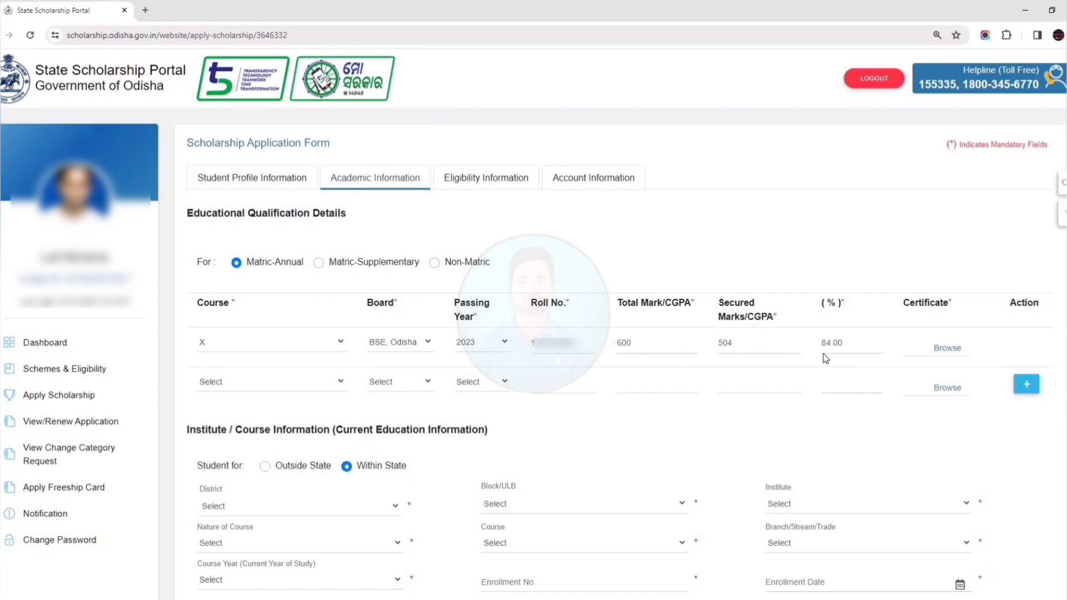
left_click(943, 349)
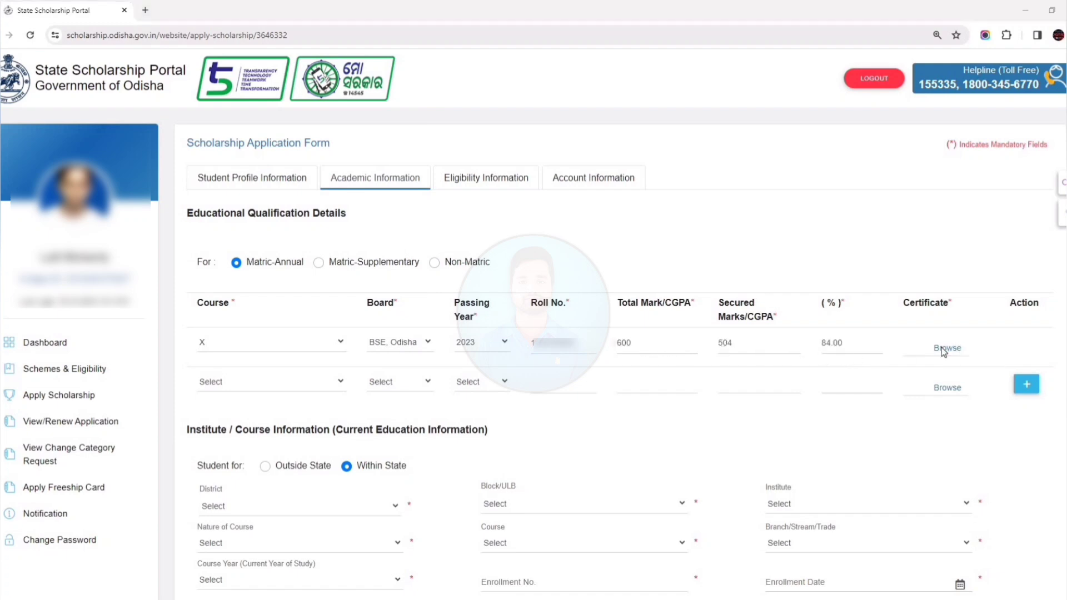
double_click(522, 166)
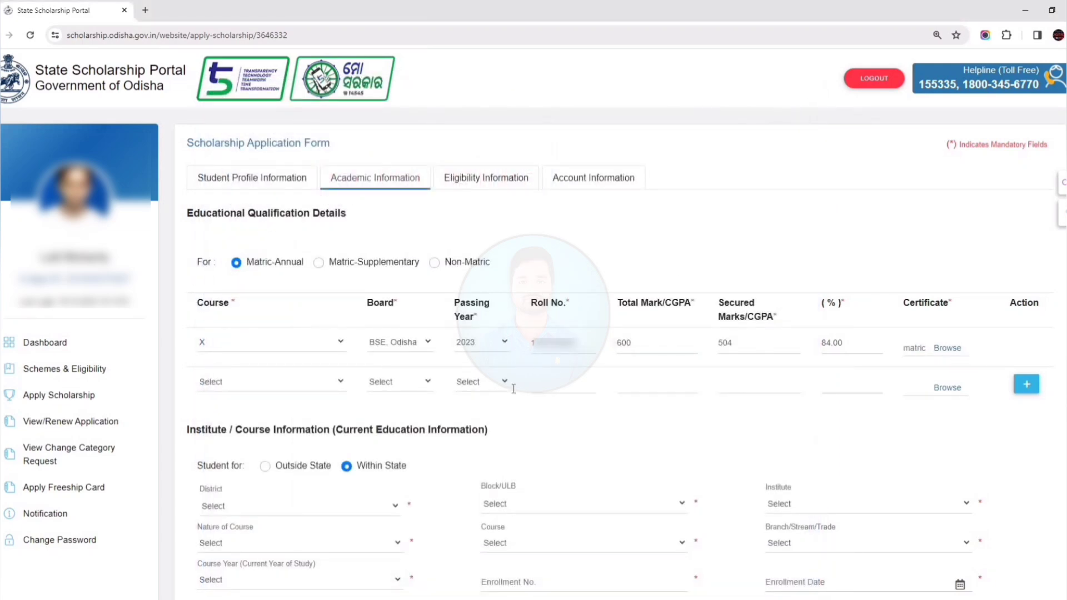
Step: Add a Plus 2 qualification row with board CHSE Odisha, then remove that row
left_click(254, 383)
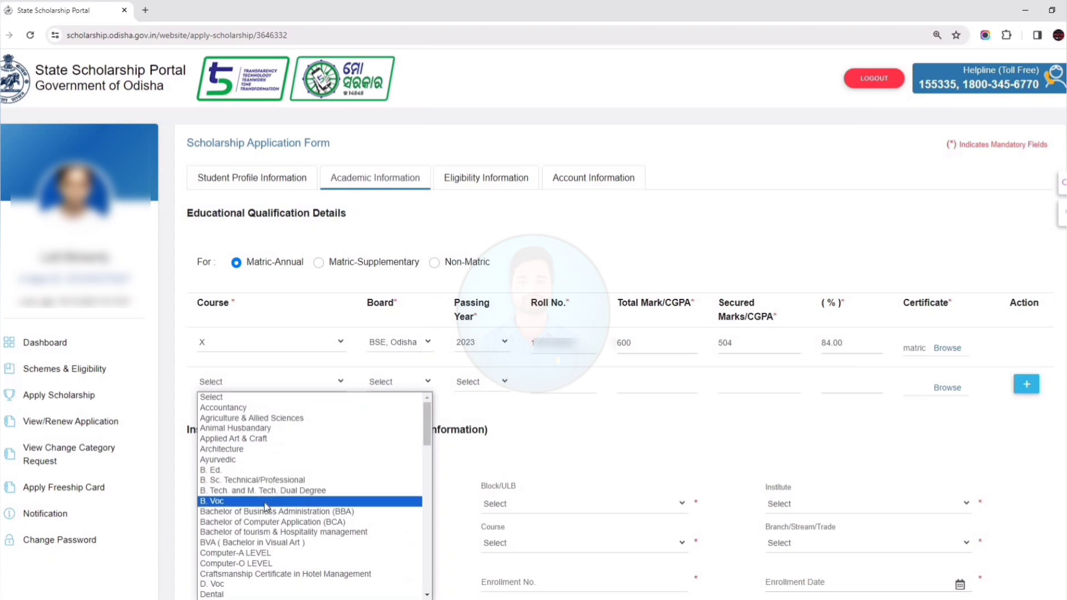
scroll(262, 511, "down", 12)
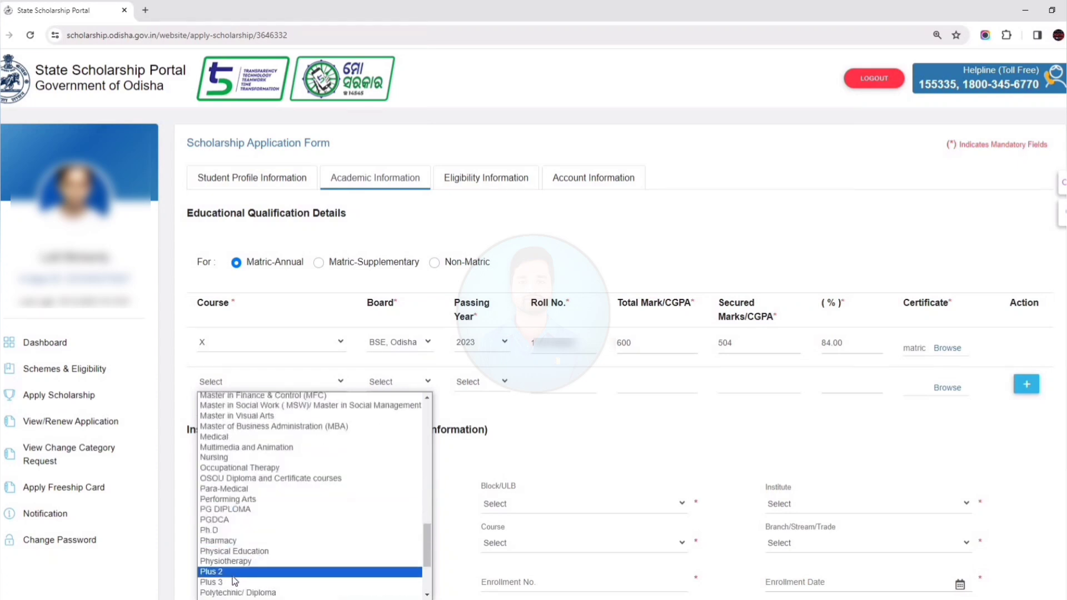
left_click(232, 573)
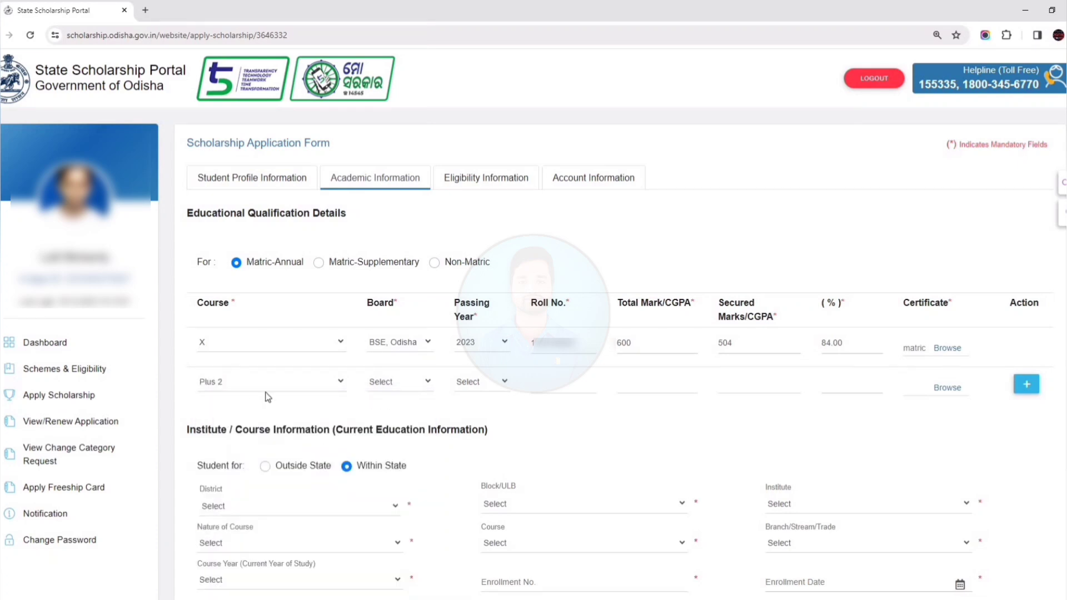
left_click(393, 383)
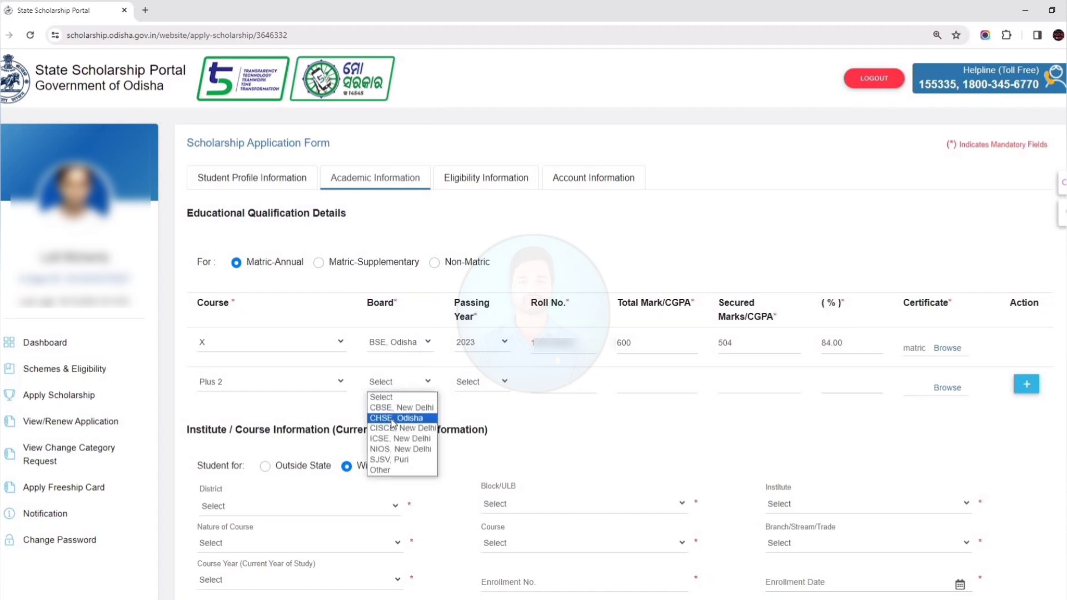
left_click(394, 421)
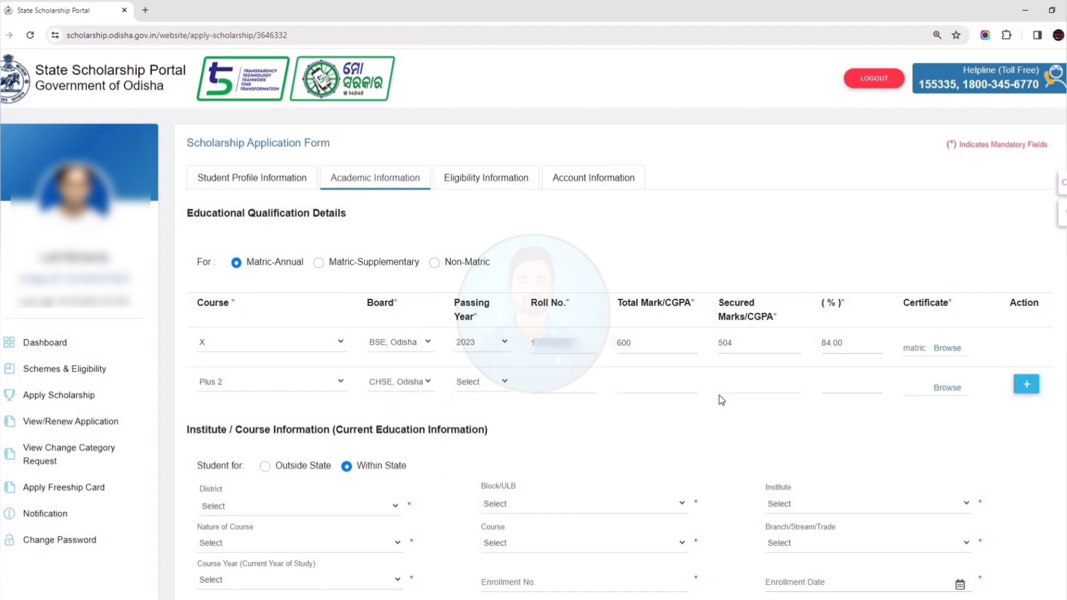
left_click(1024, 386)
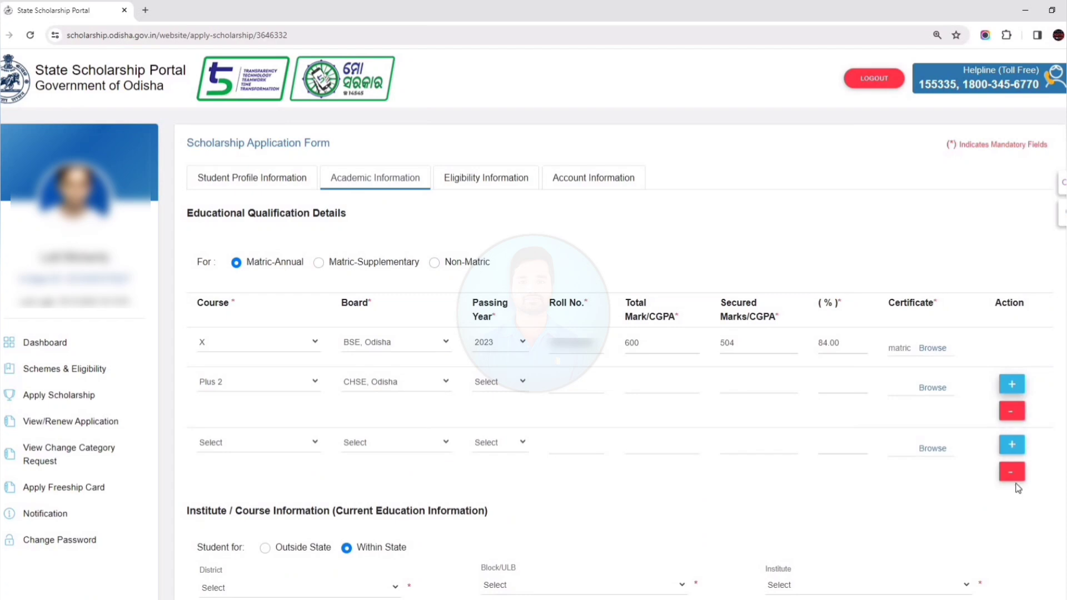
left_click(1012, 411)
scroll(807, 427, "down", 4)
scroll(807, 422, "down", 2)
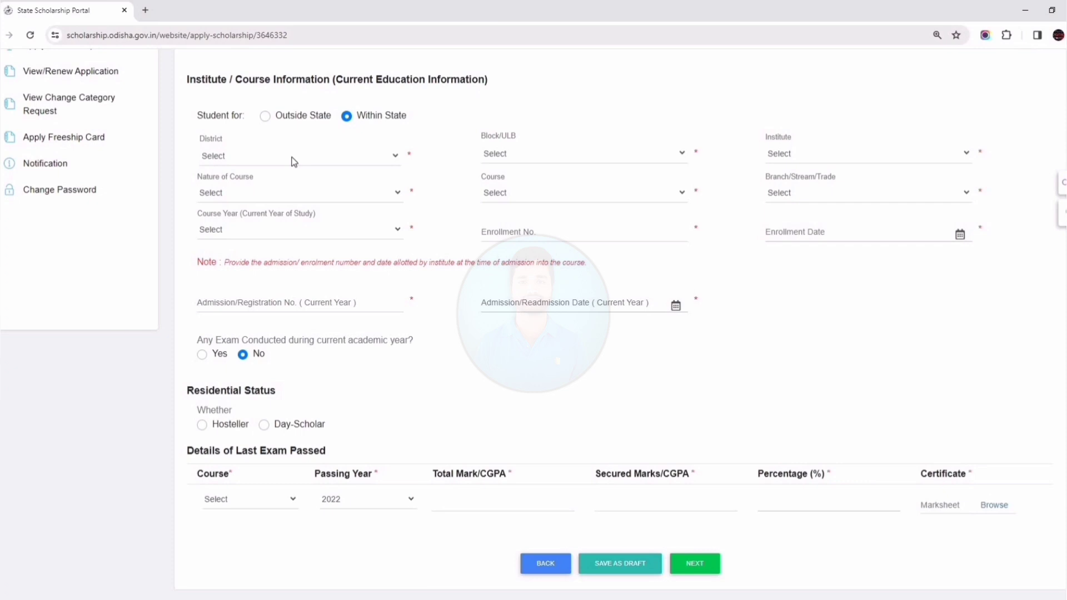
Step: Set the institute to Radha Nath Govt. Higher Secondary School in Basta block, Balasore district
left_click(294, 162)
left_click(254, 193)
left_click(546, 154)
left_click(510, 222)
left_click(812, 154)
left_click(808, 177)
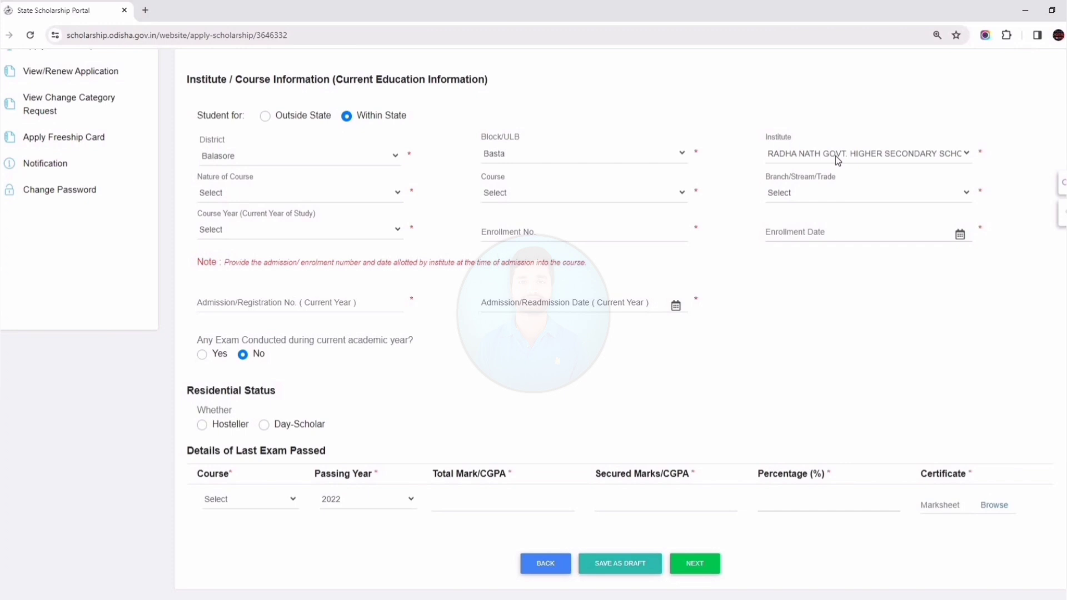
Step: Set the course to General nature, Plus 2, Arts stream, 1st Year
left_click(237, 194)
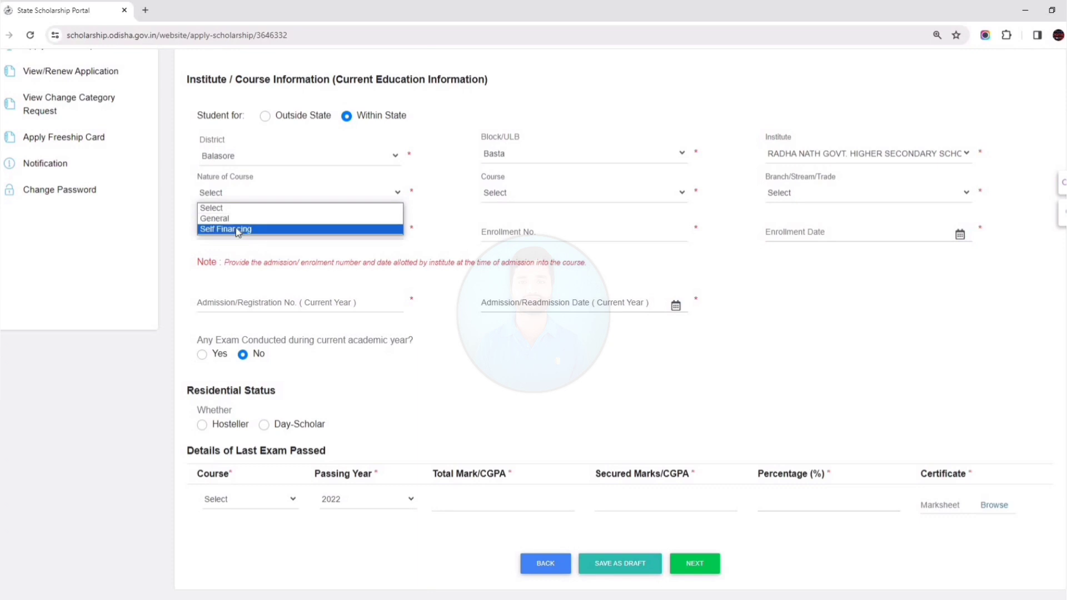
left_click(238, 219)
left_click(538, 194)
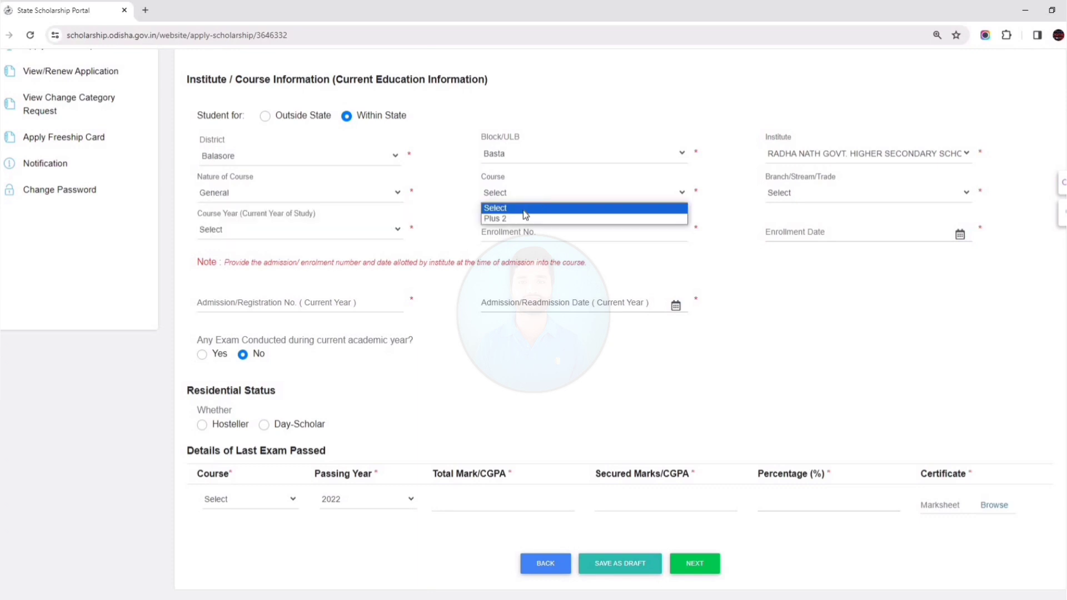
left_click(519, 220)
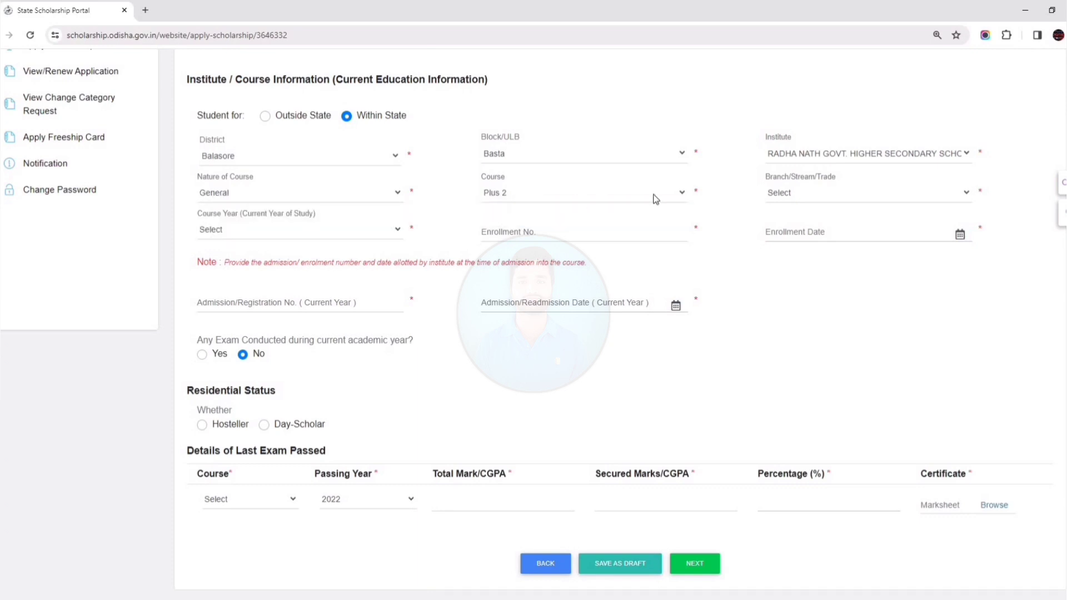
left_click(808, 196)
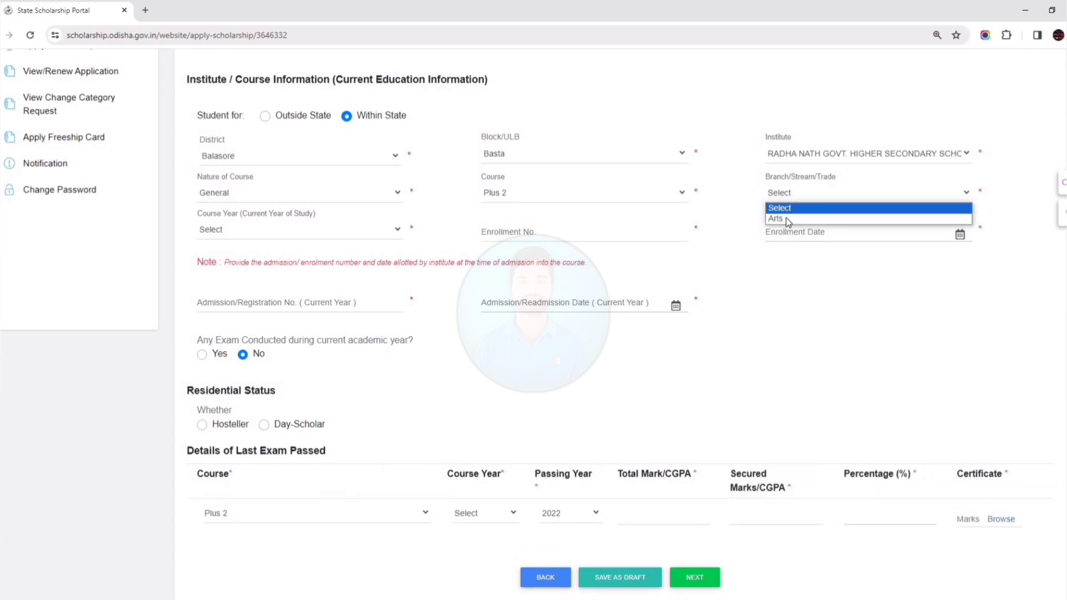
left_click(786, 219)
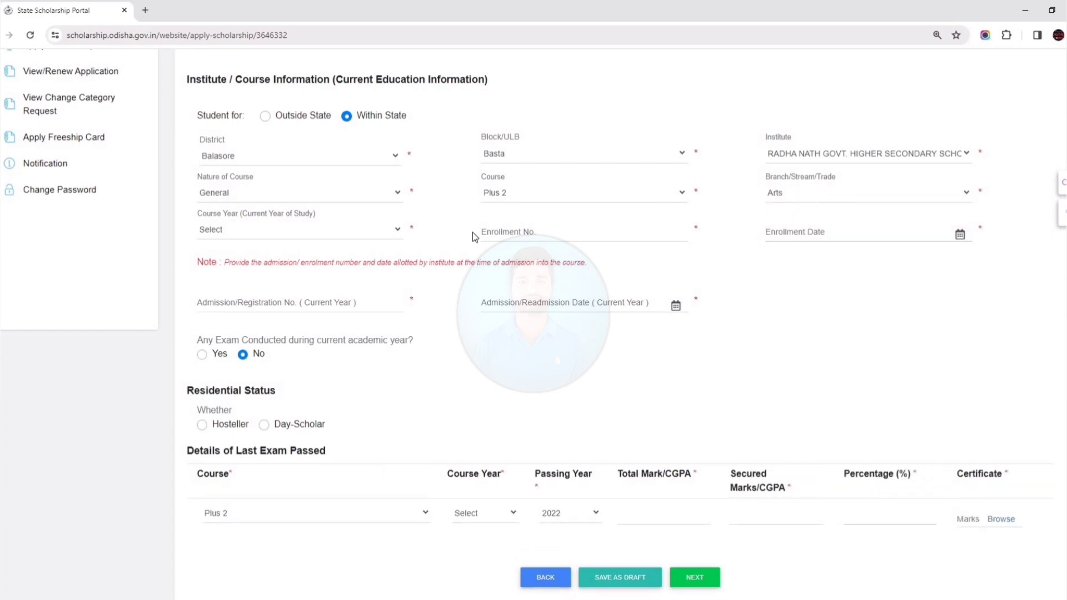
left_click(233, 231)
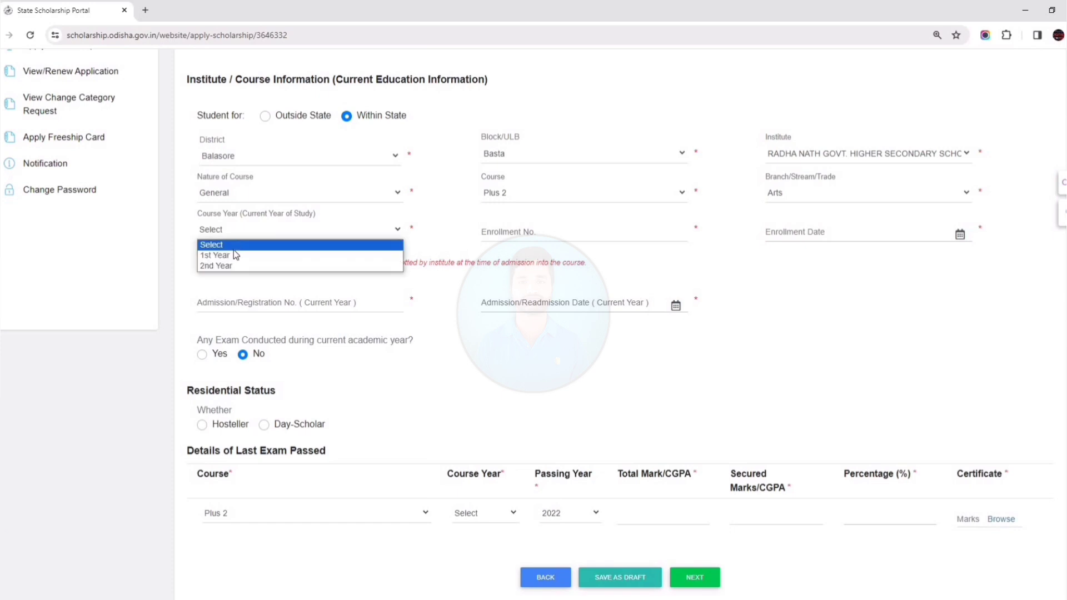
left_click(235, 257)
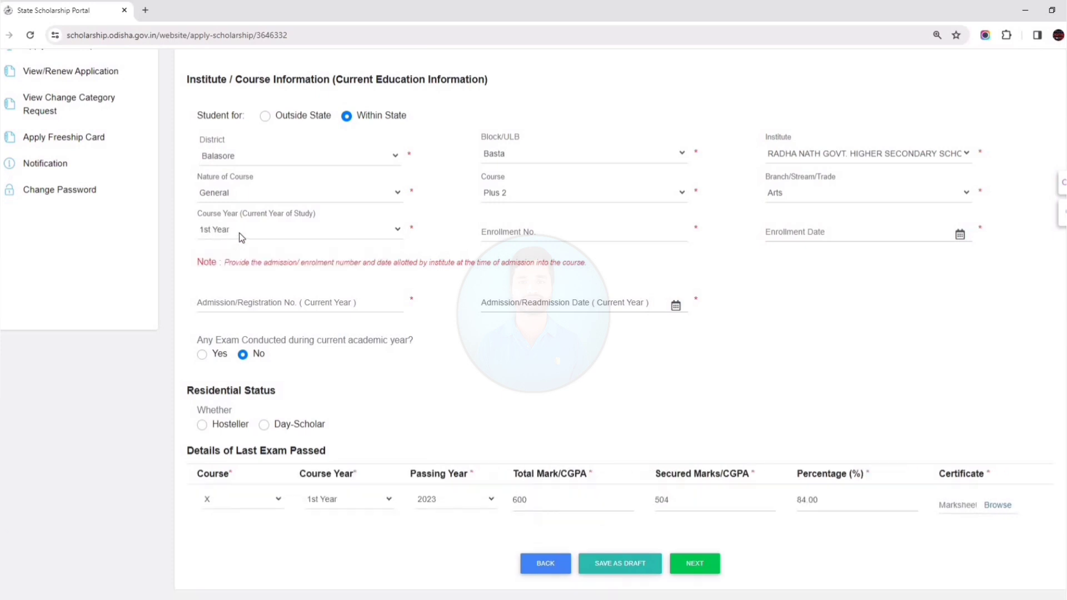
Step: Enter the enrollment number and set the enrollment date to 12-07-2023
left_click(549, 236)
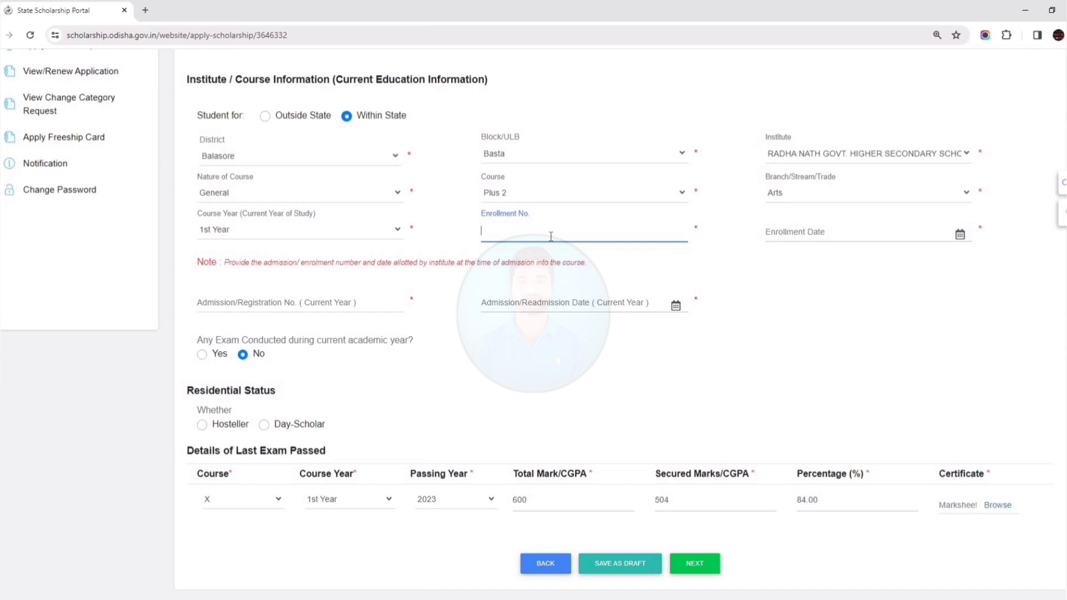
type("IA23-100")
left_click(764, 228)
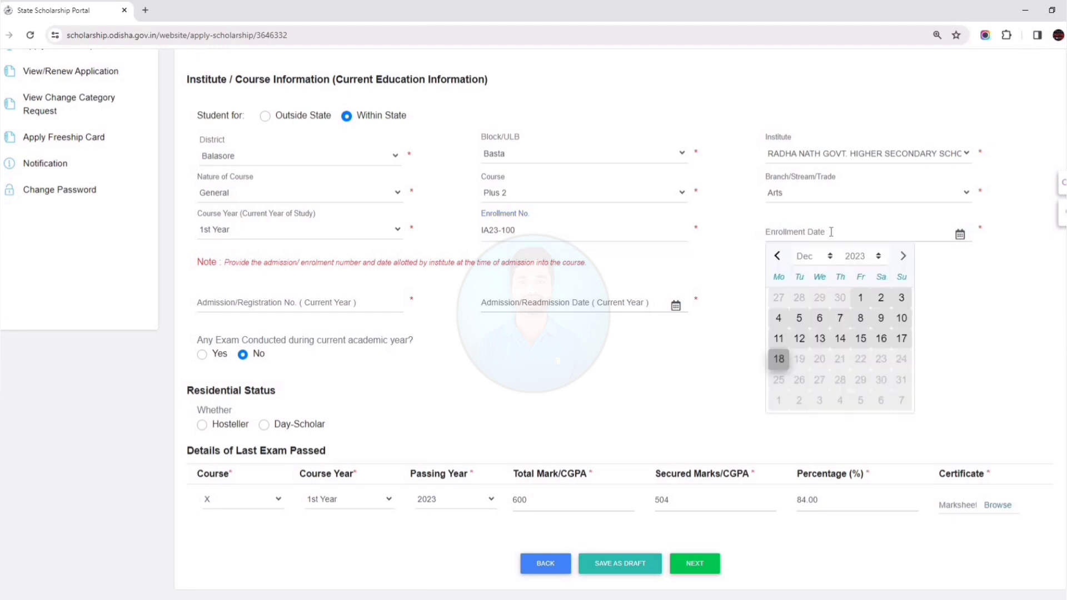
left_click(812, 258)
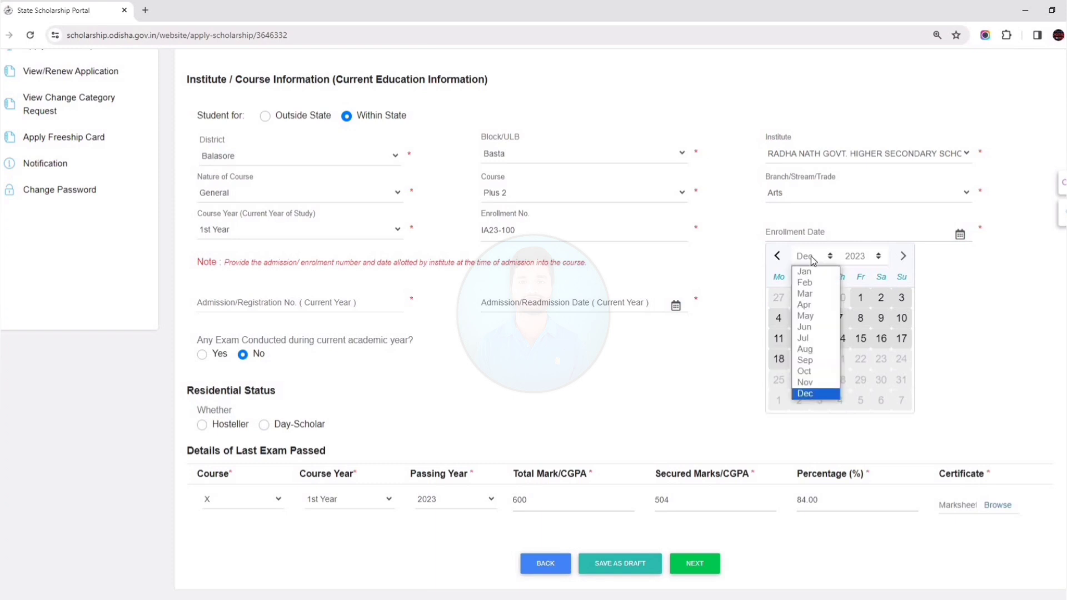
left_click(809, 338)
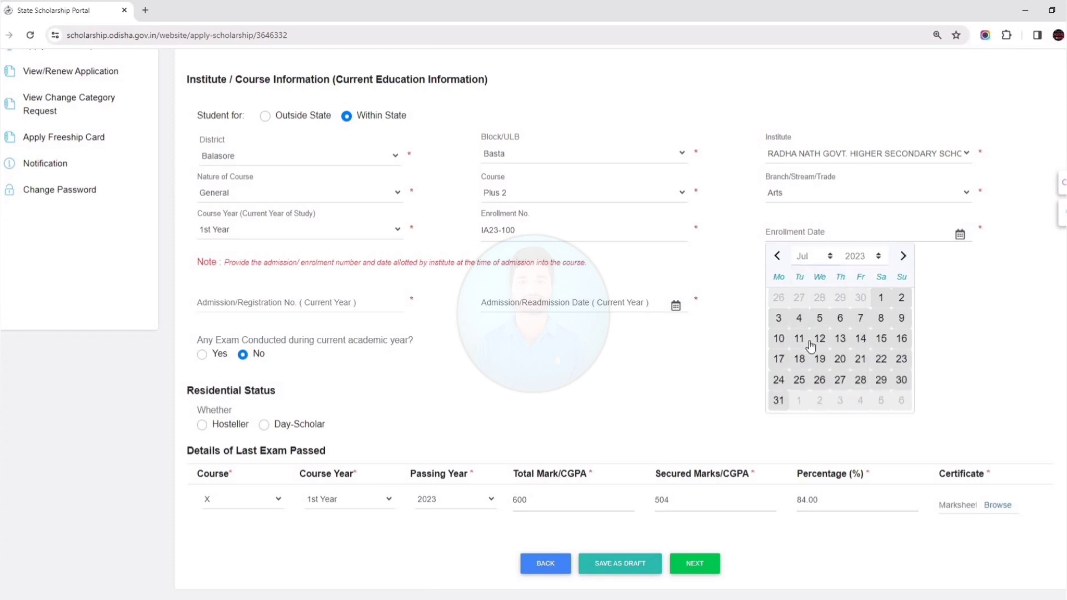
left_click(819, 340)
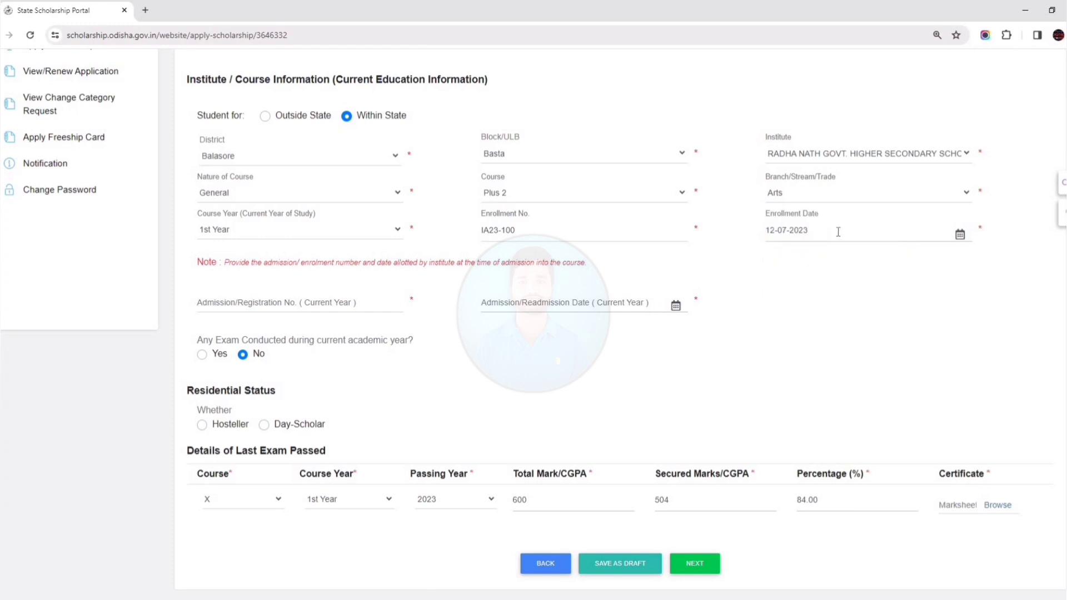
Step: Enter the admission/registration number and set the admission date to 12-07-2023
left_click(267, 296)
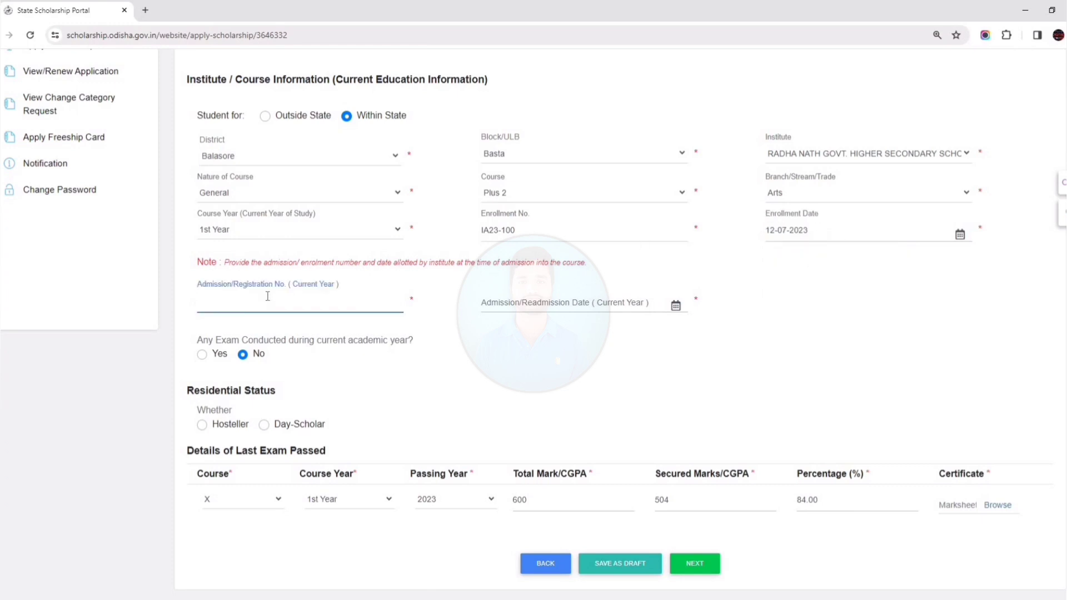
type("IA23-100")
left_click(559, 301)
left_click(526, 327)
left_click(532, 410)
left_click(535, 410)
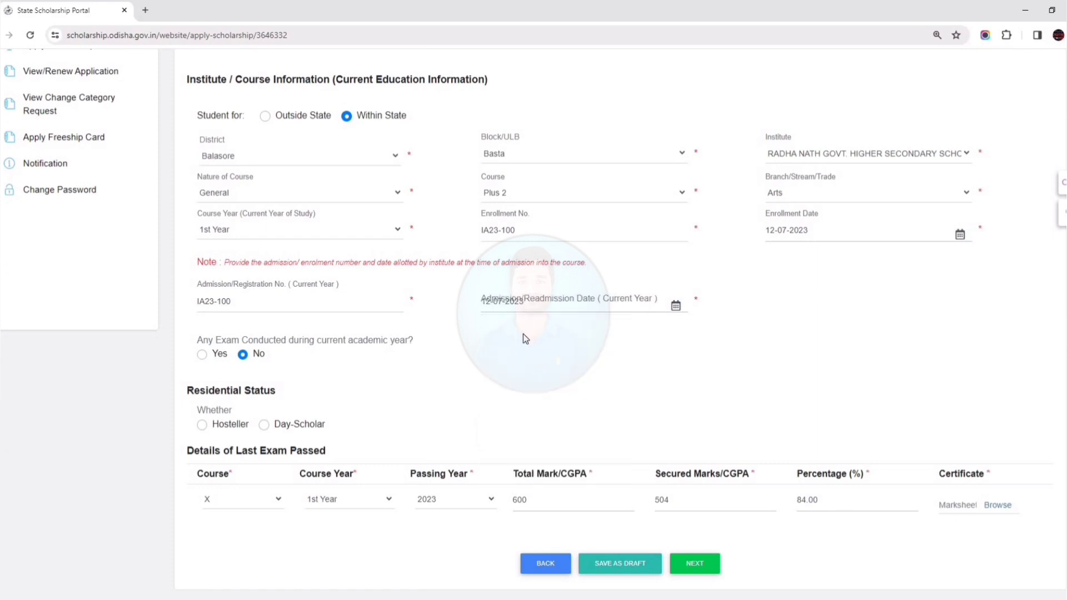
scroll(420, 268, "down", 1)
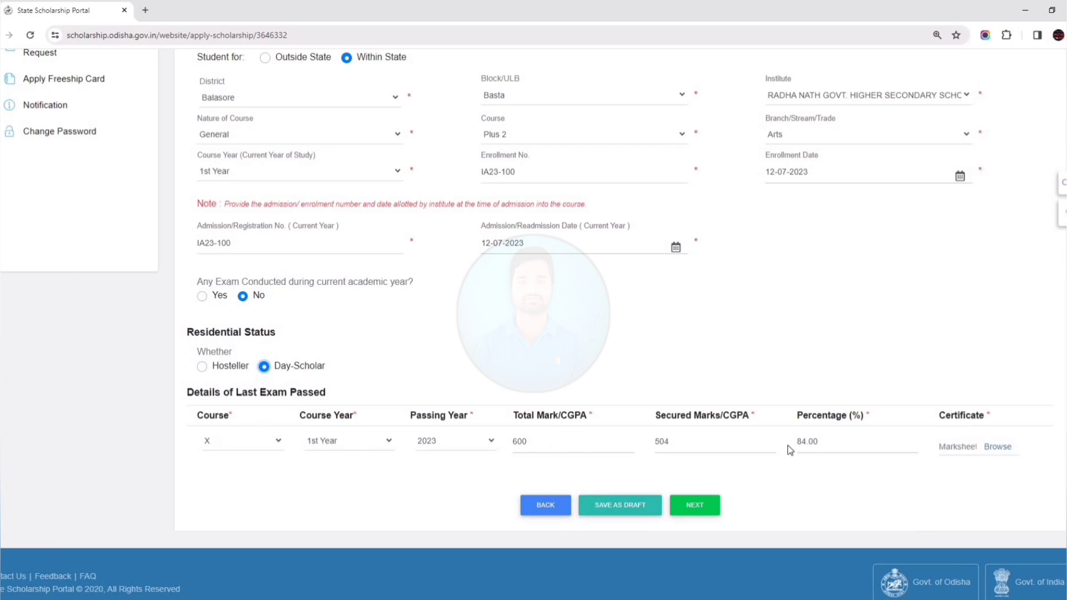
Step: Attach matric.pdf as the last-exam certificate, save the academic details as draft, and continue
left_click(989, 448)
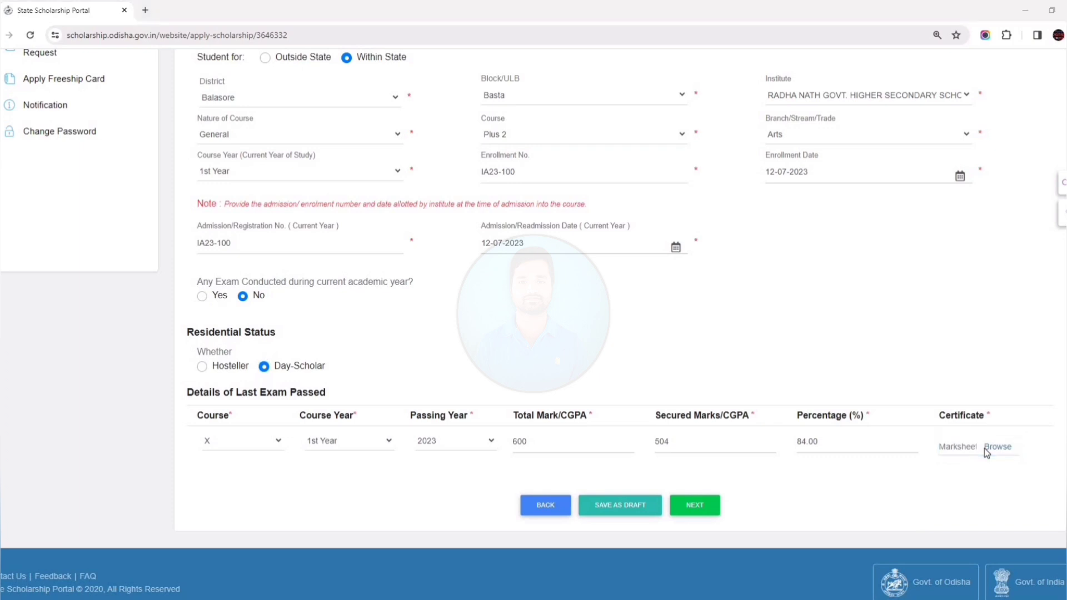
double_click(531, 172)
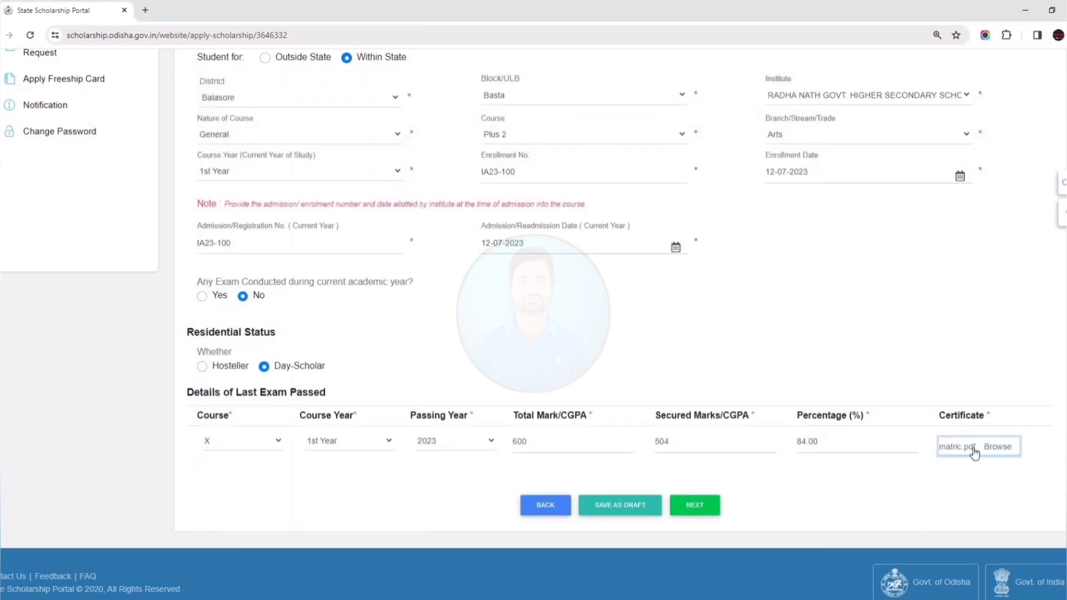
left_click(644, 508)
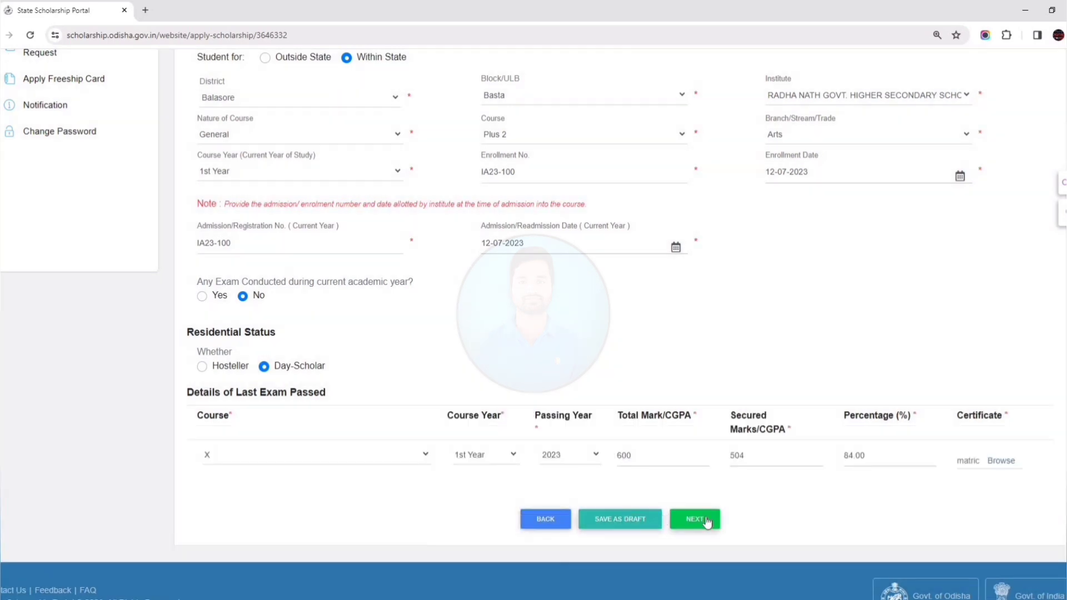
left_click(700, 521)
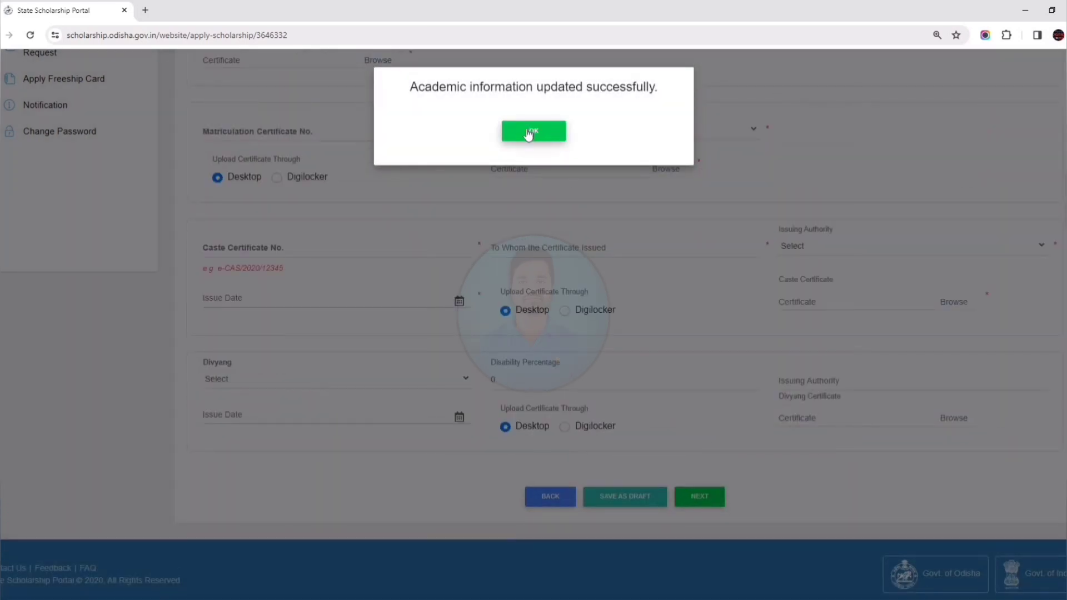
Step: Enter family income 60000 with Revenue Officers as the income certificate issuing authority
left_click(528, 135)
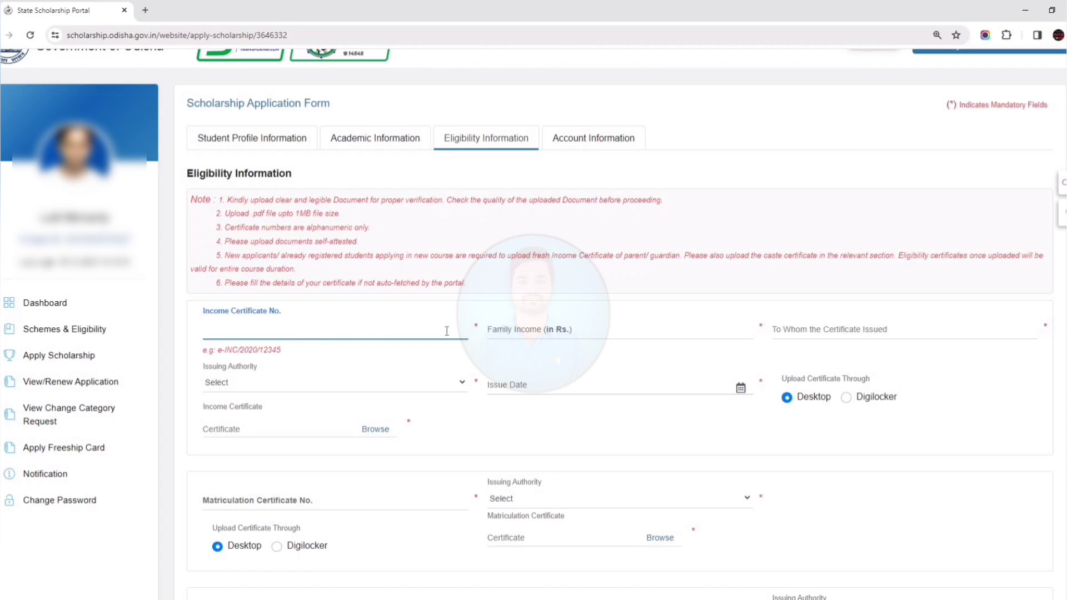
left_click(550, 331)
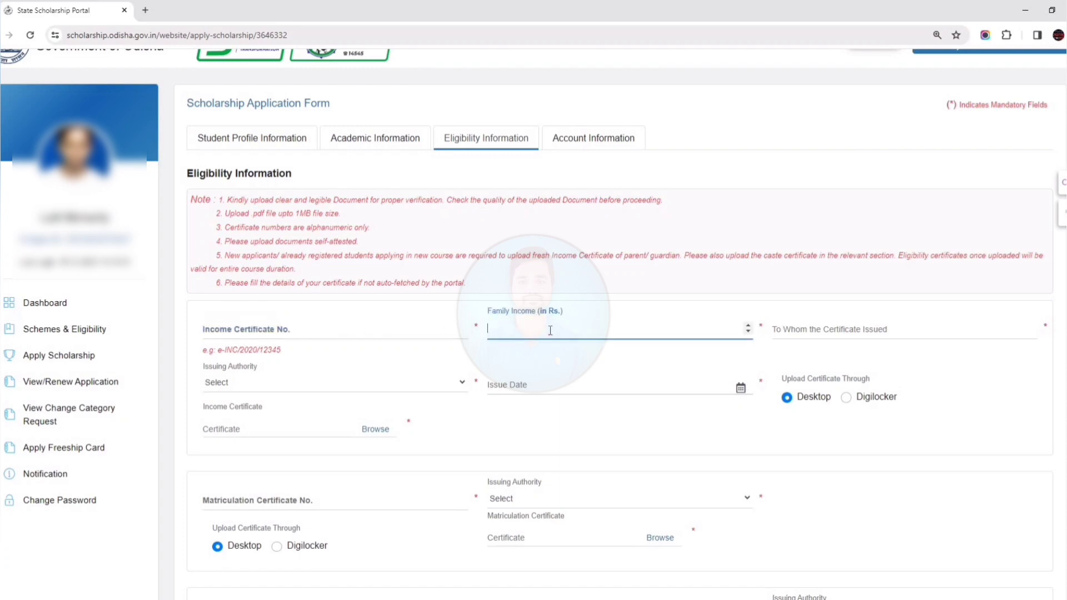
type("60000")
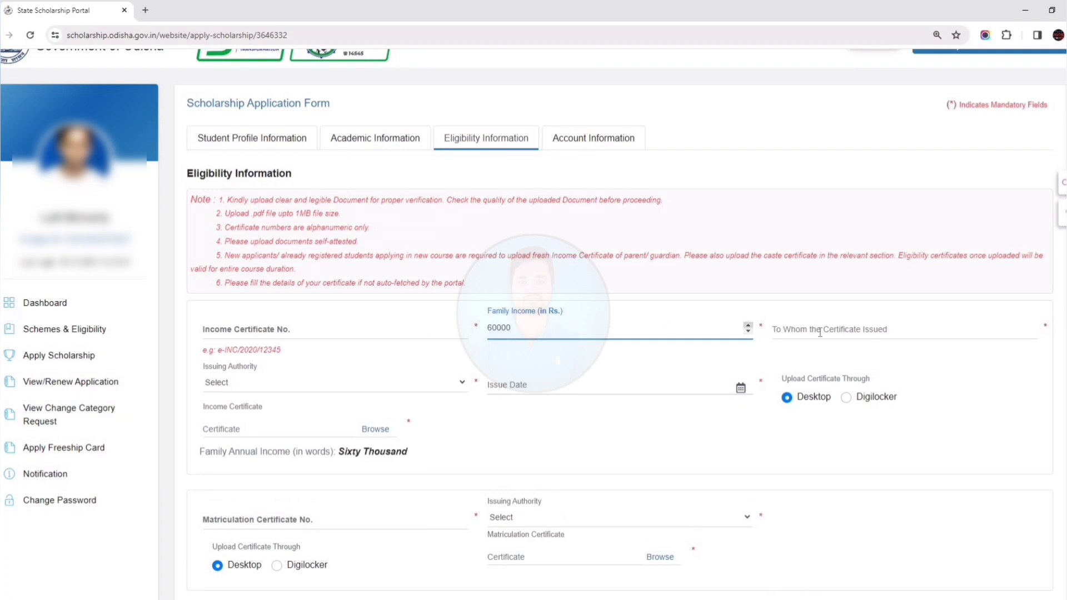
left_click(838, 331)
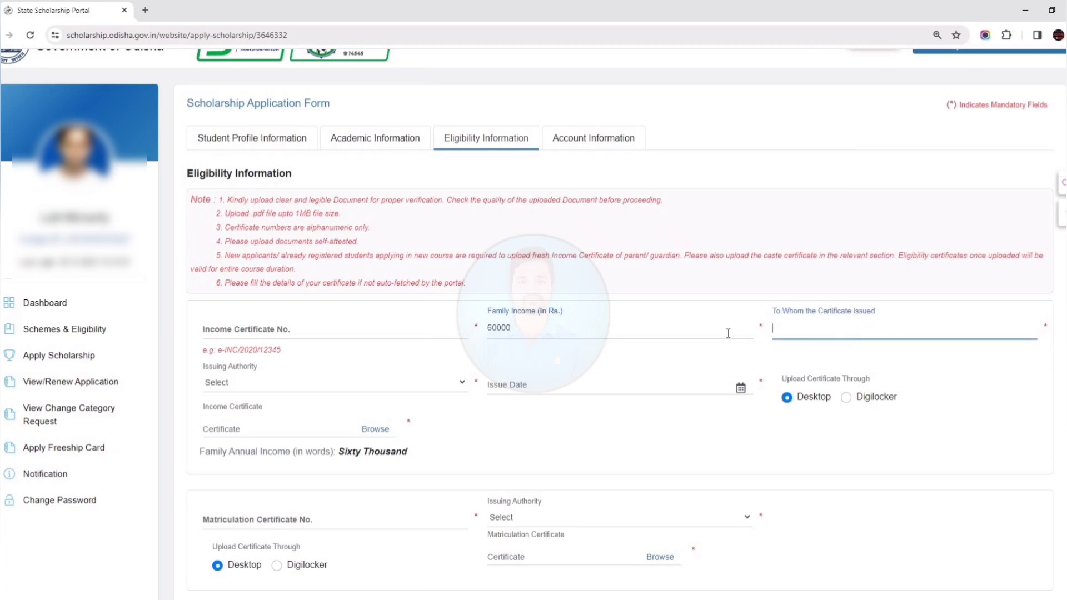
left_click(261, 383)
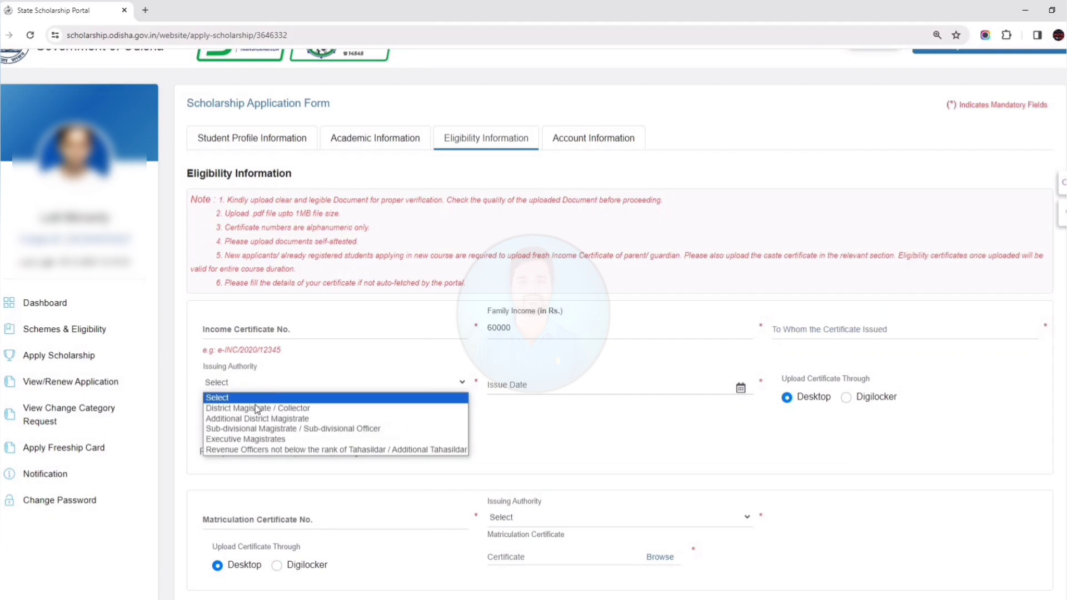
left_click(257, 449)
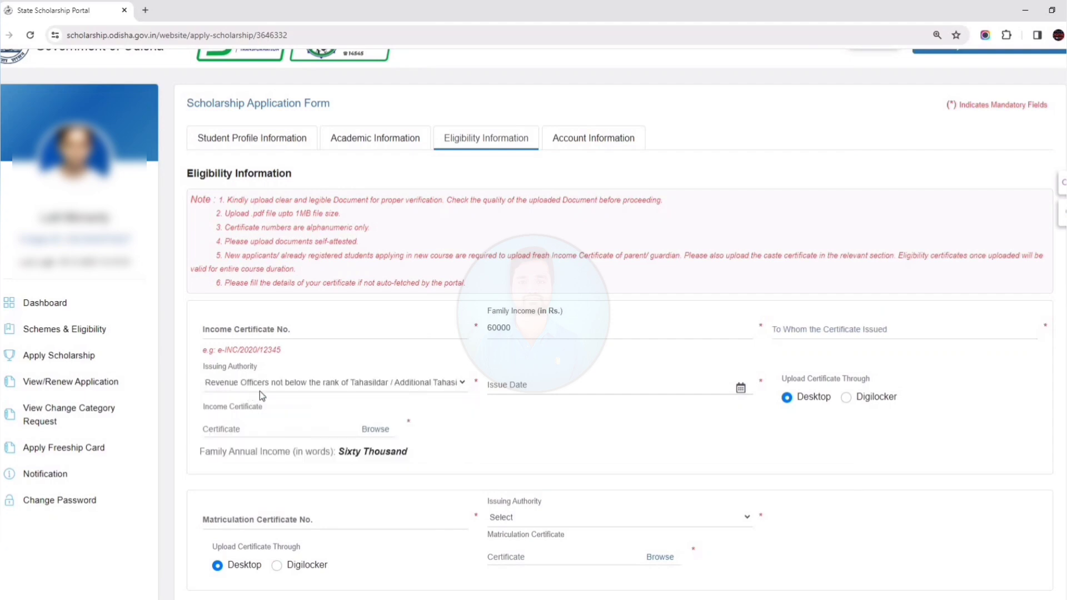
Step: Set the income certificate issue date to 13-03-2023 and attach income.pdf
left_click(521, 387)
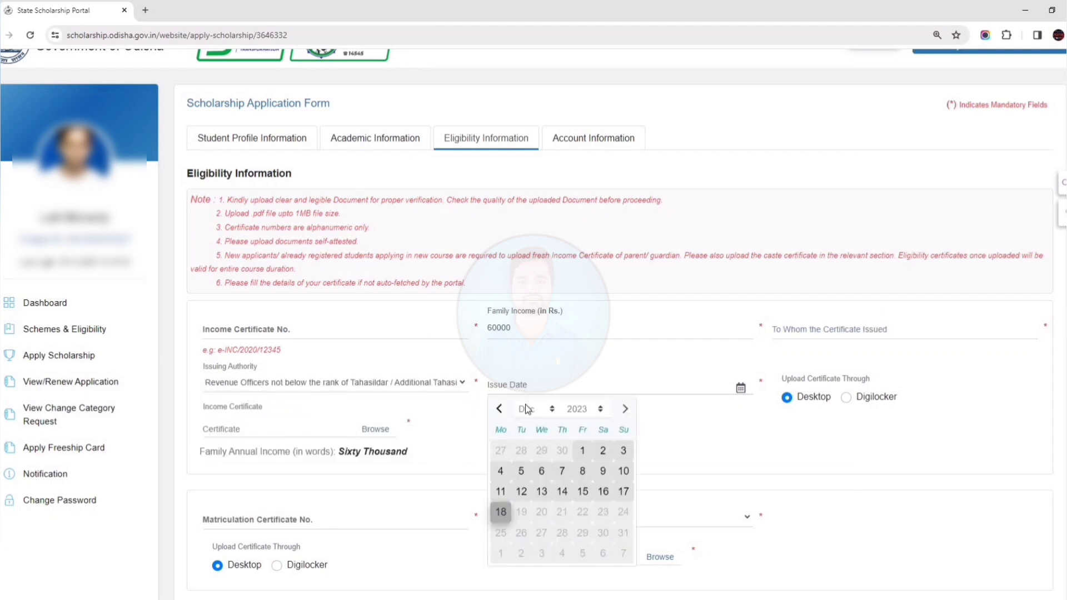
left_click(529, 408)
left_click(529, 447)
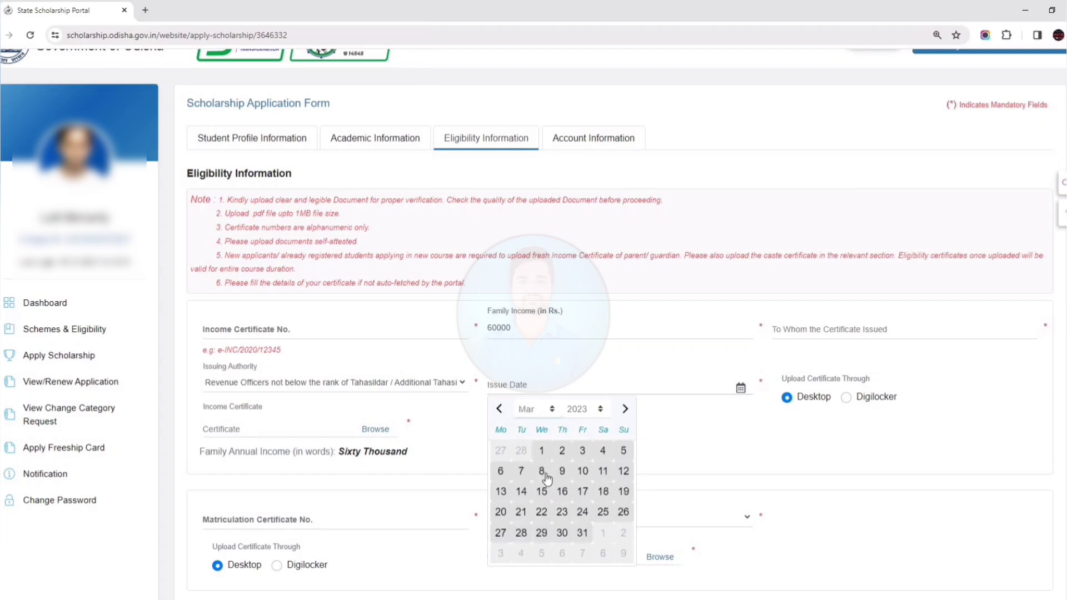
left_click(501, 492)
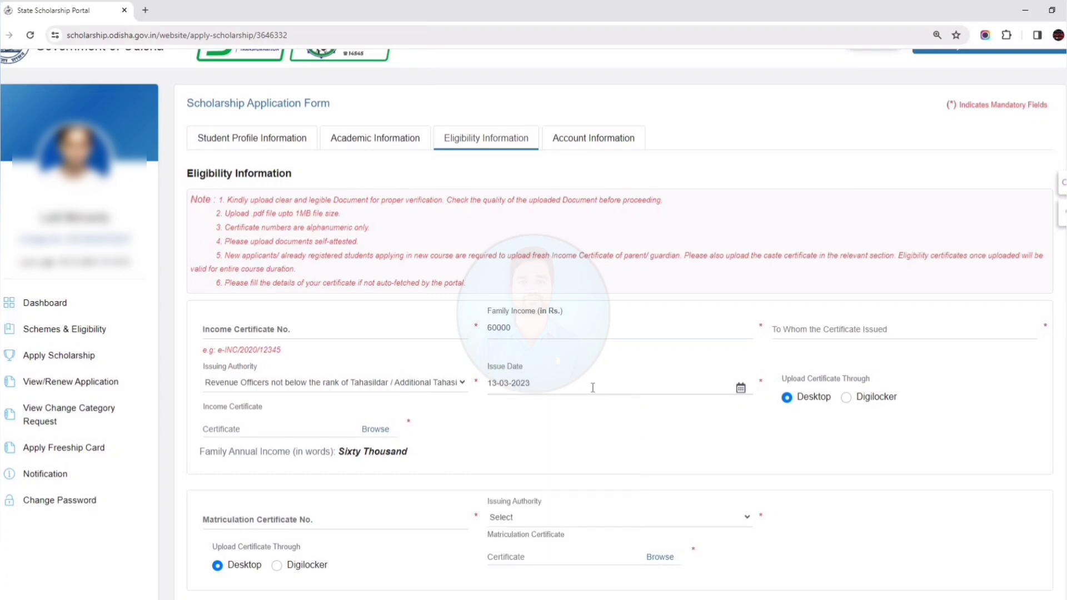
left_click(230, 427)
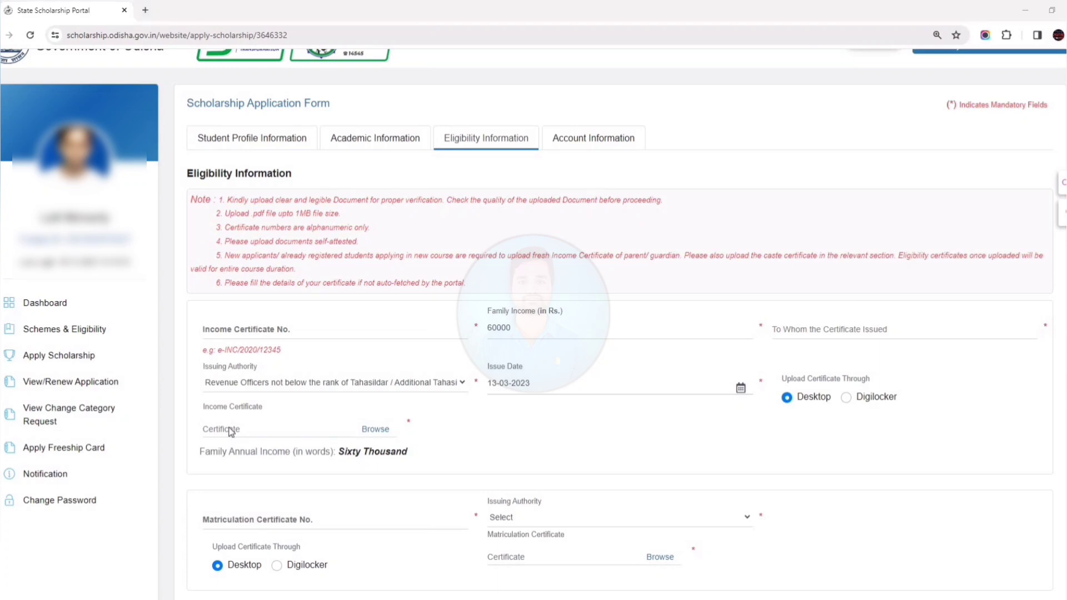
double_click(450, 165)
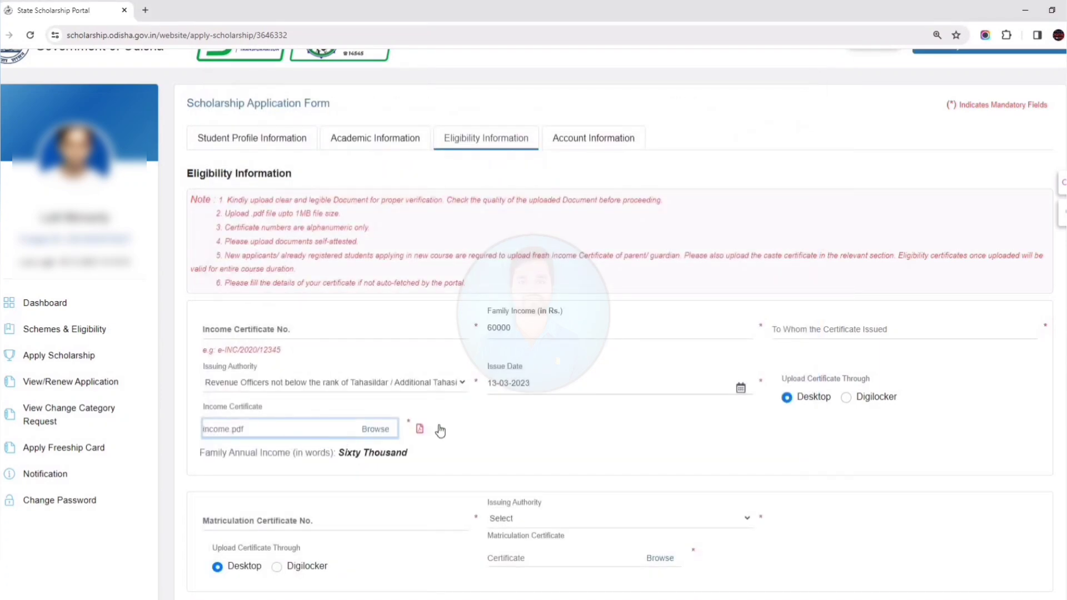
scroll(556, 411, "down", 7)
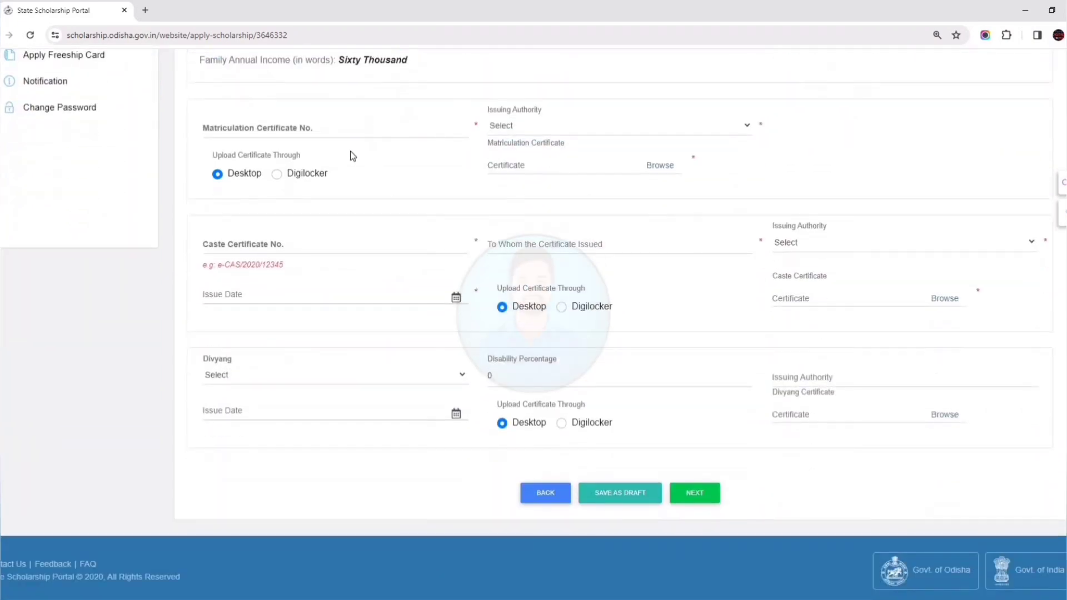
left_click(277, 127)
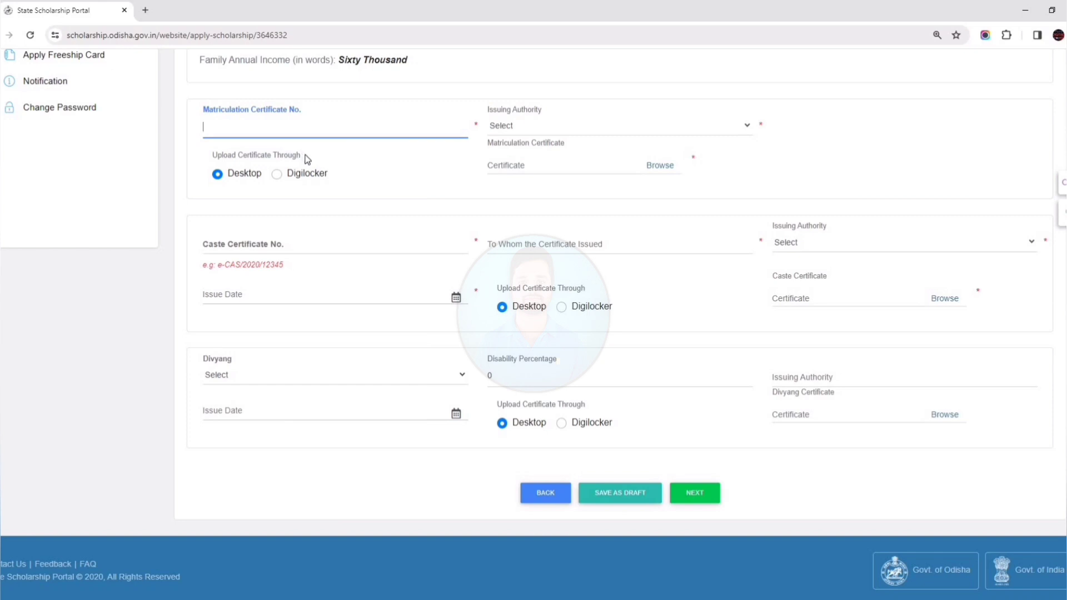
Step: Set the matriculation certificate authority to BSE, Odisha (Annual) and attach matric.pdf
left_click(534, 123)
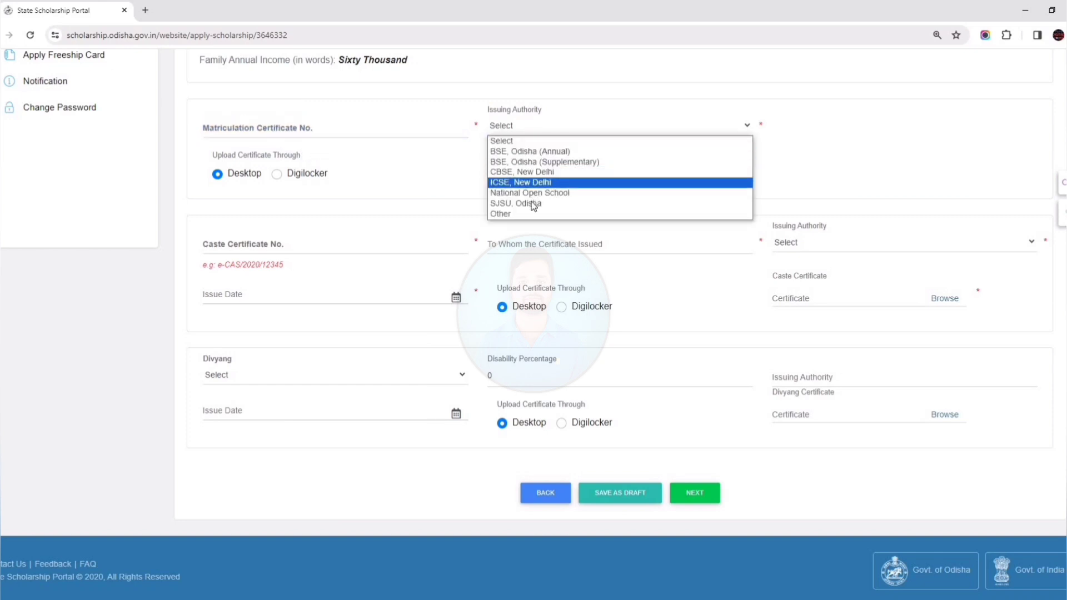
left_click(531, 152)
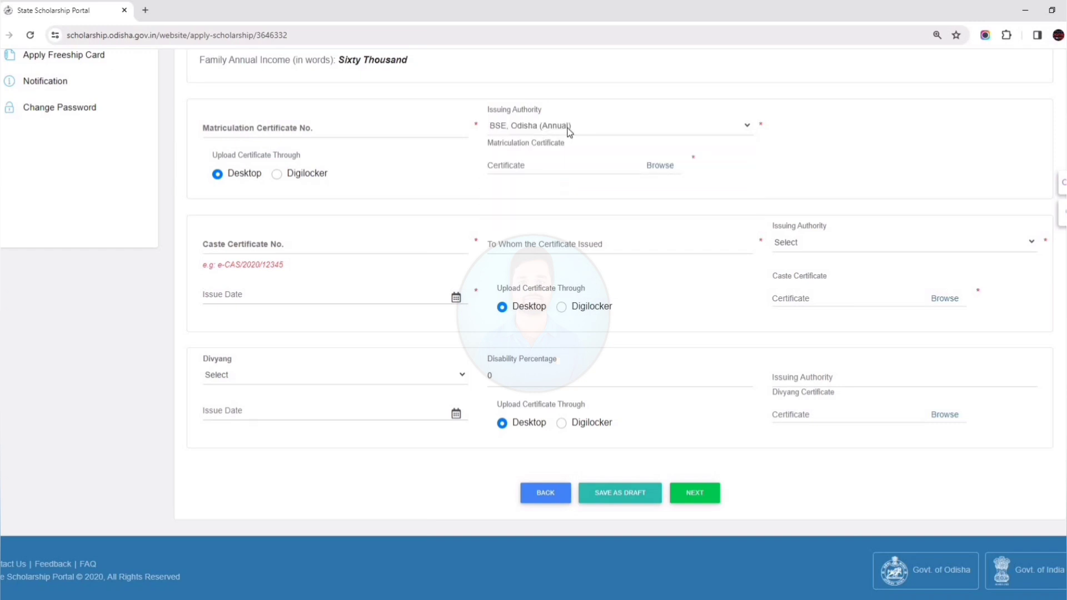
left_click(532, 165)
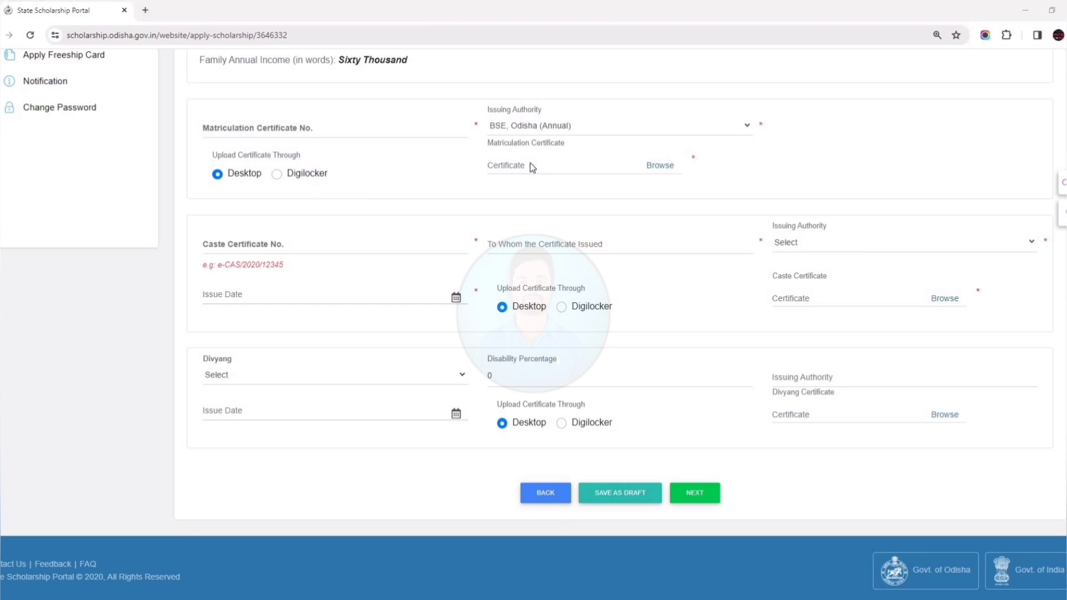
double_click(517, 175)
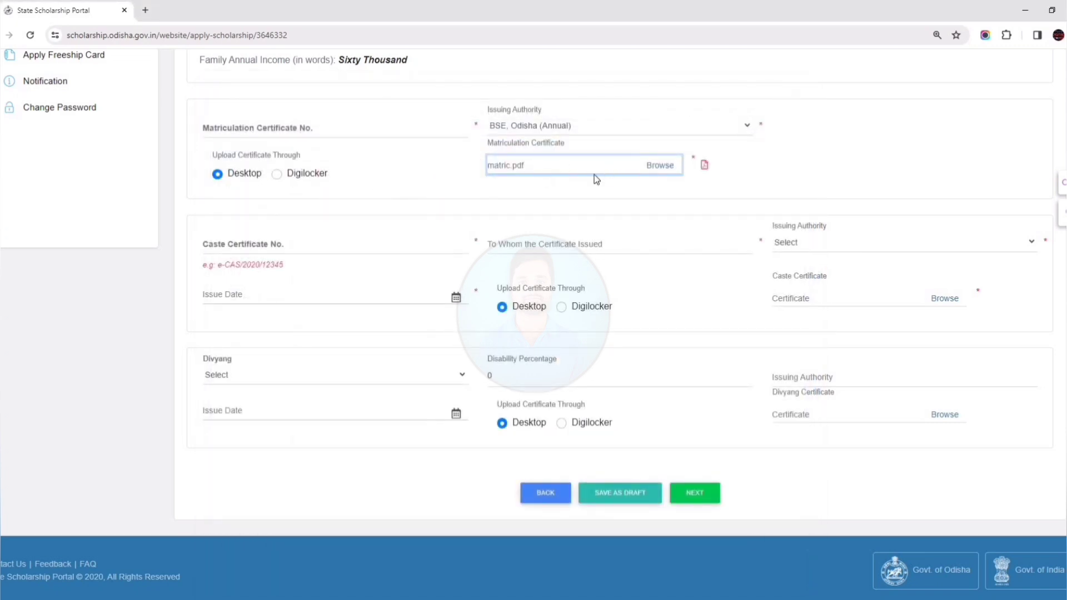
Step: Give the caste certificate Revenue Officers as authority and issue date 01-03-2023
left_click(282, 244)
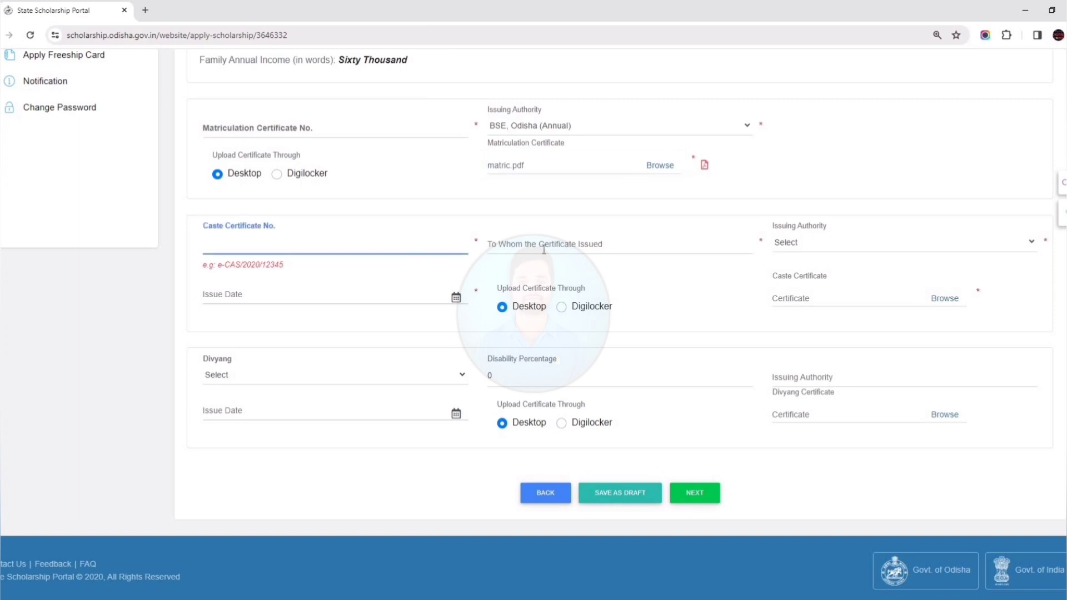
left_click(594, 250)
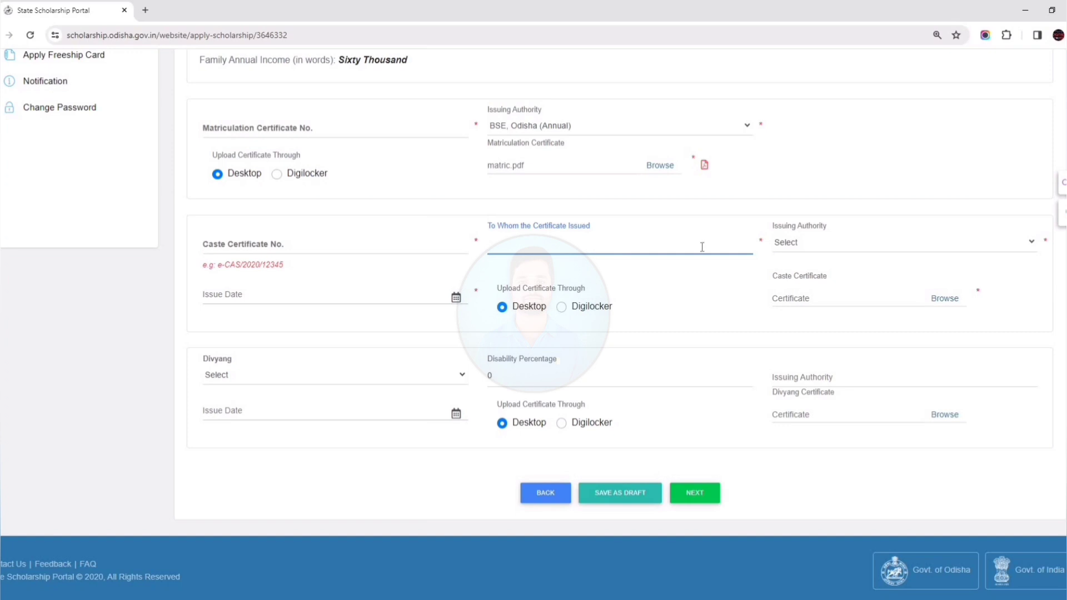
left_click(808, 242)
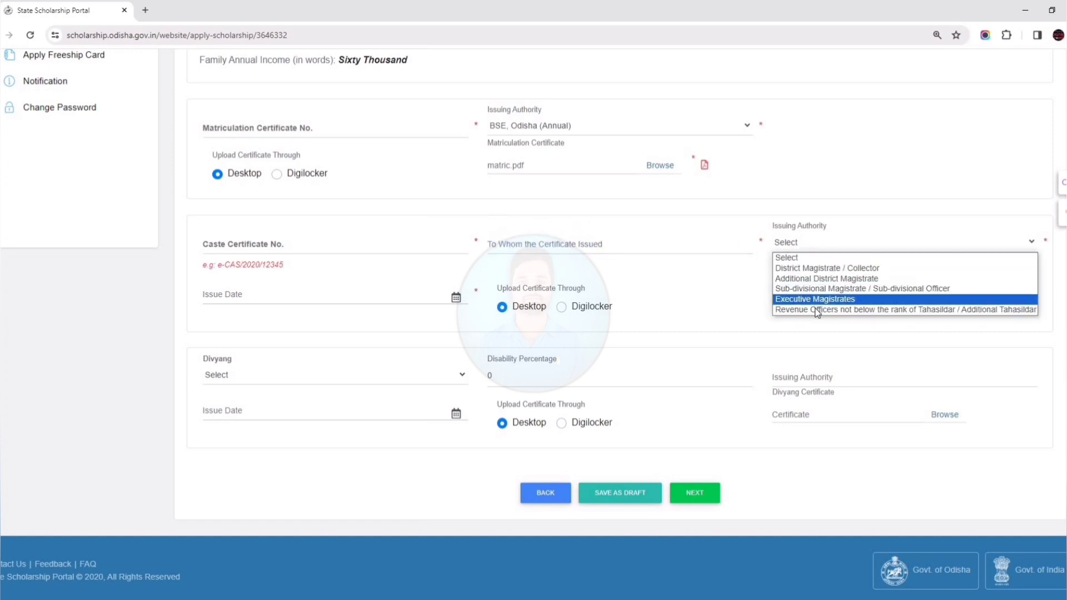
left_click(817, 311)
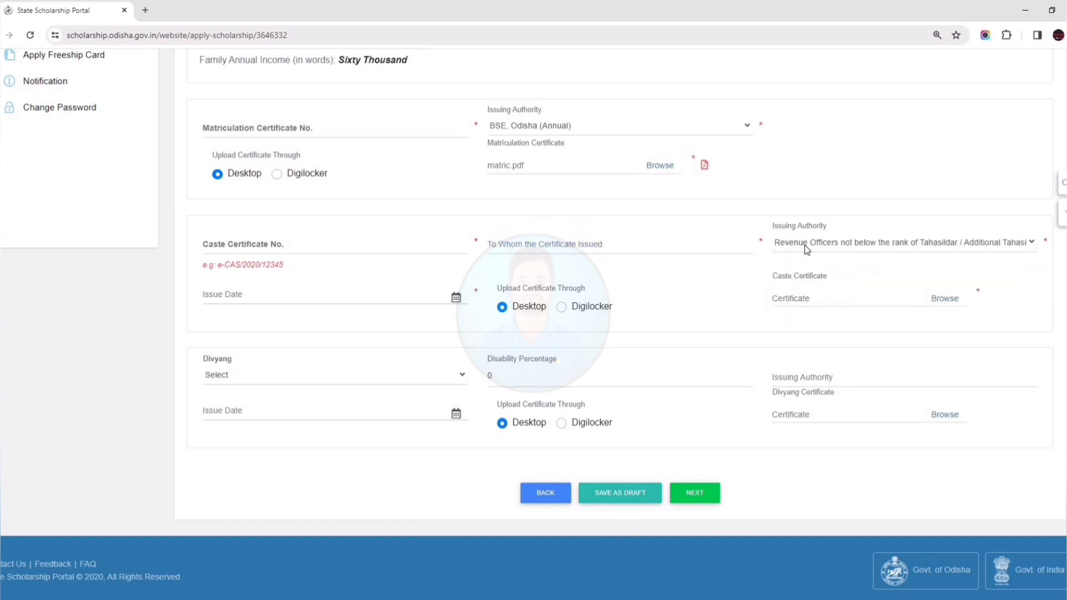
left_click(300, 296)
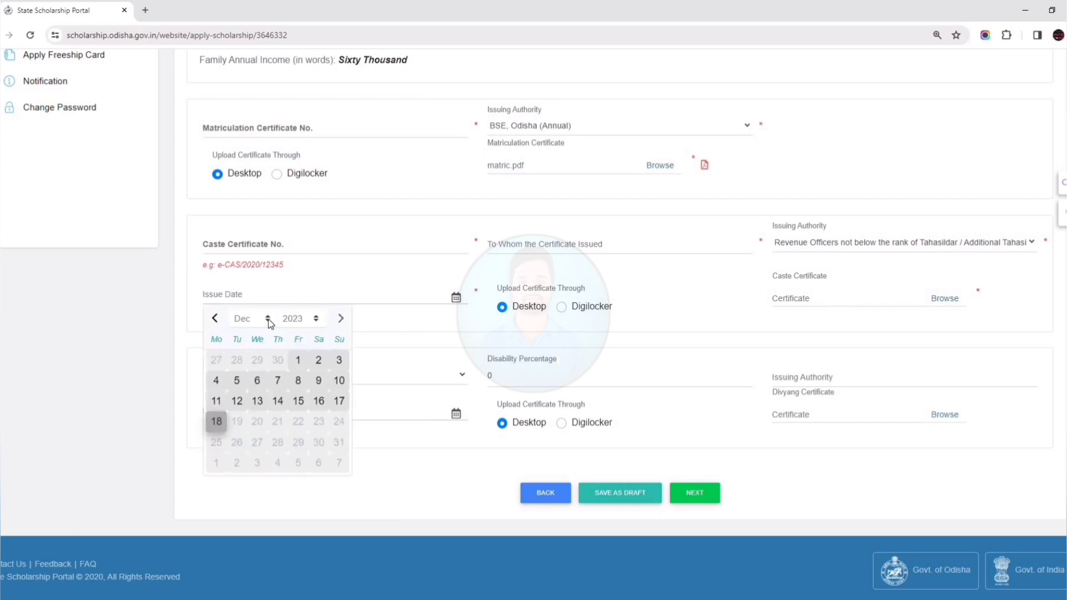
left_click(248, 318)
left_click(253, 349)
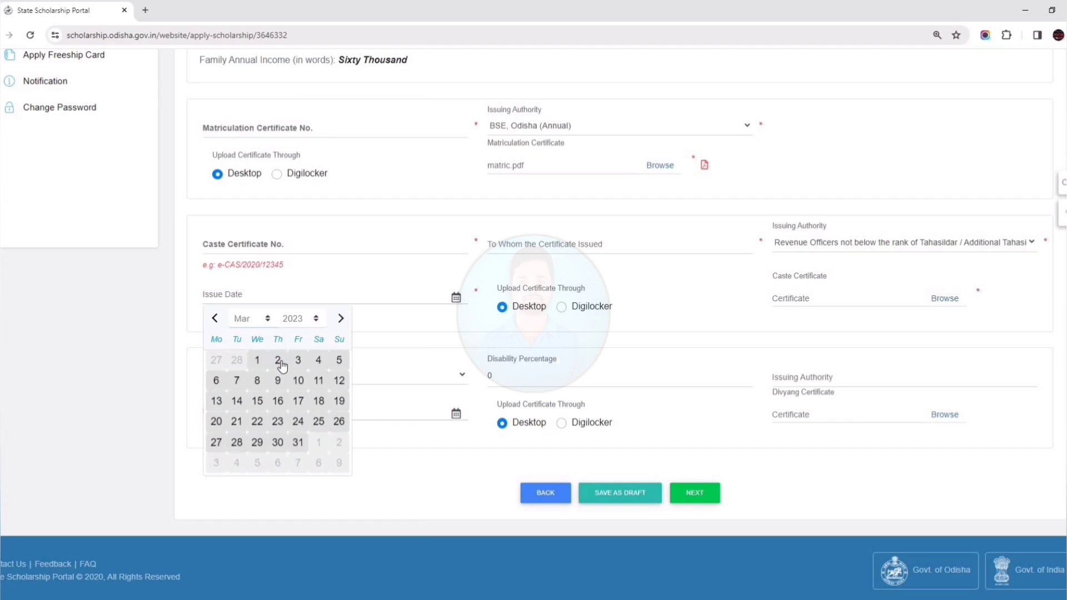
left_click(256, 360)
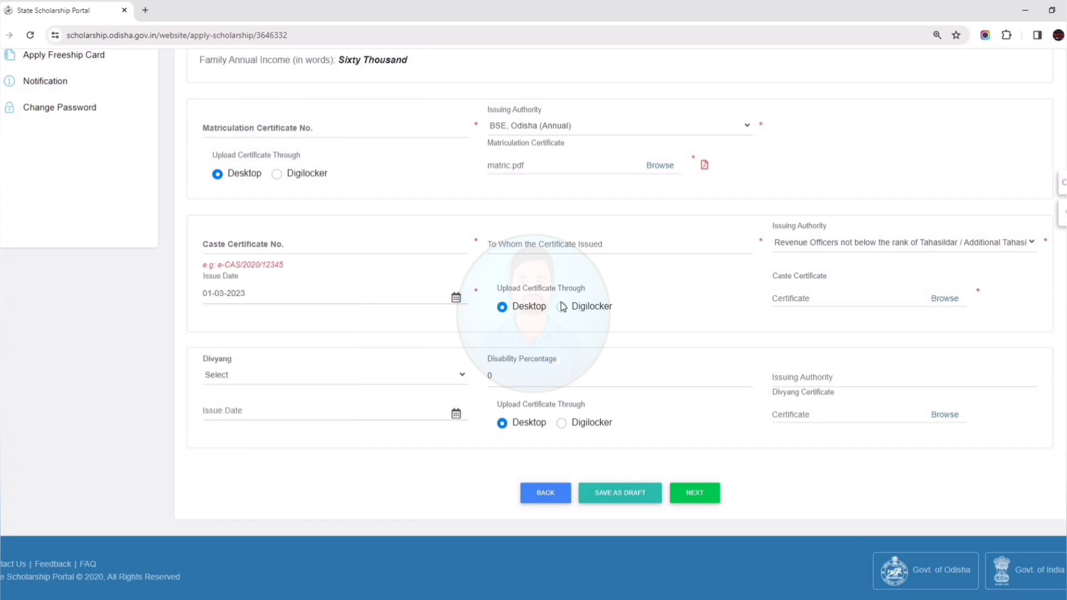
Step: Attach caste.pdf, leave disability type unselected, and move on to bank details
left_click(819, 300)
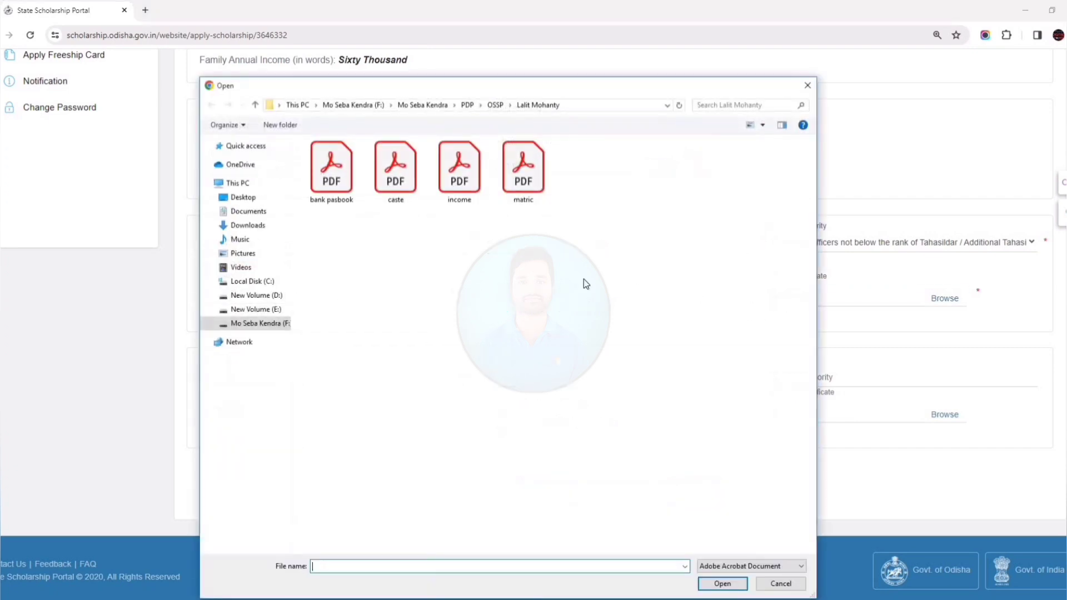
double_click(395, 173)
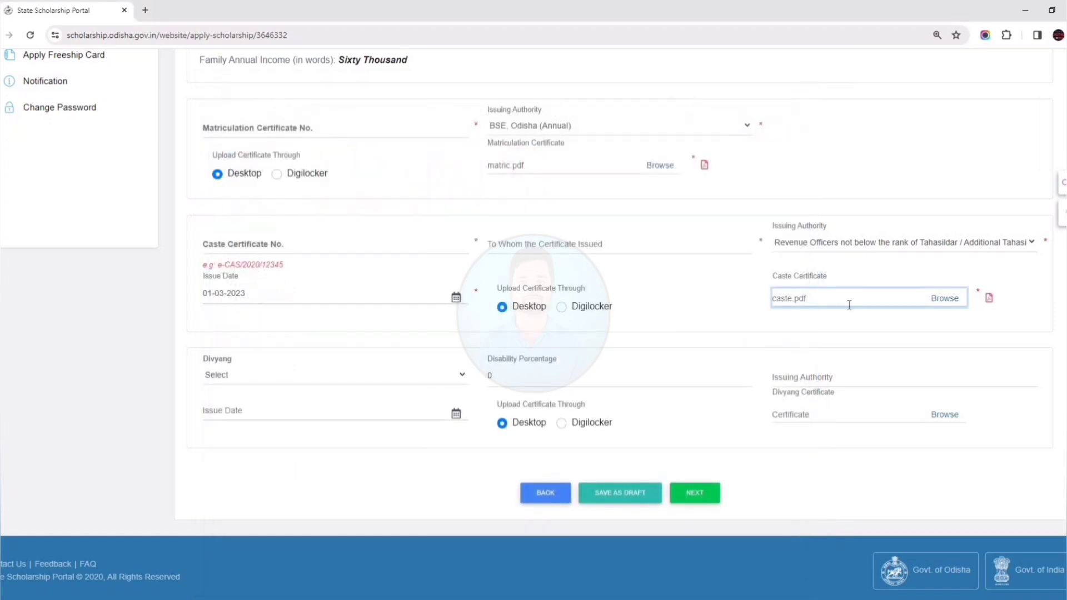
left_click(271, 378)
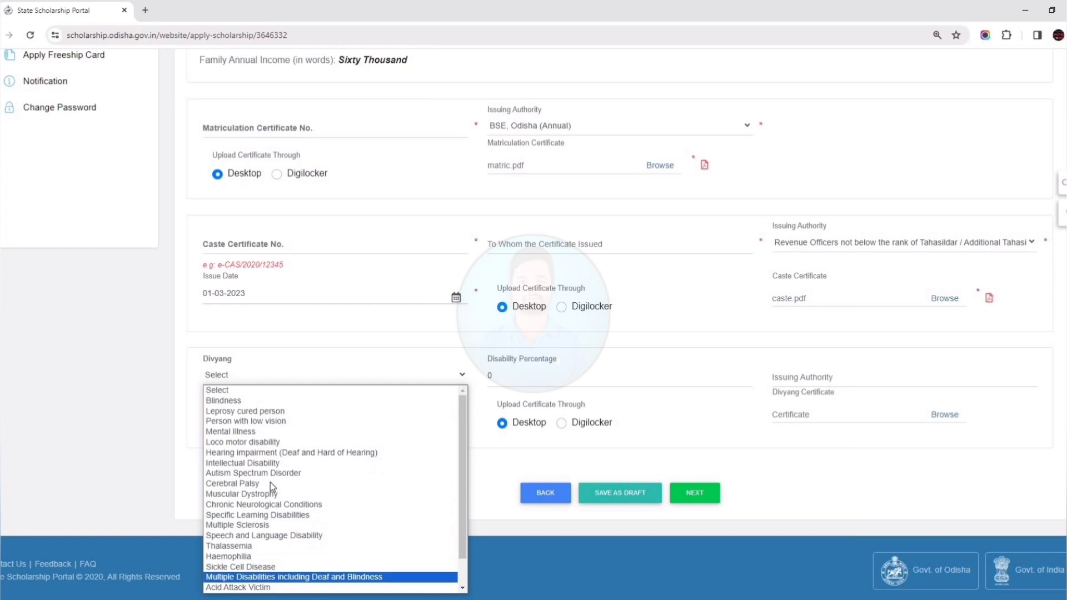
left_click(288, 373)
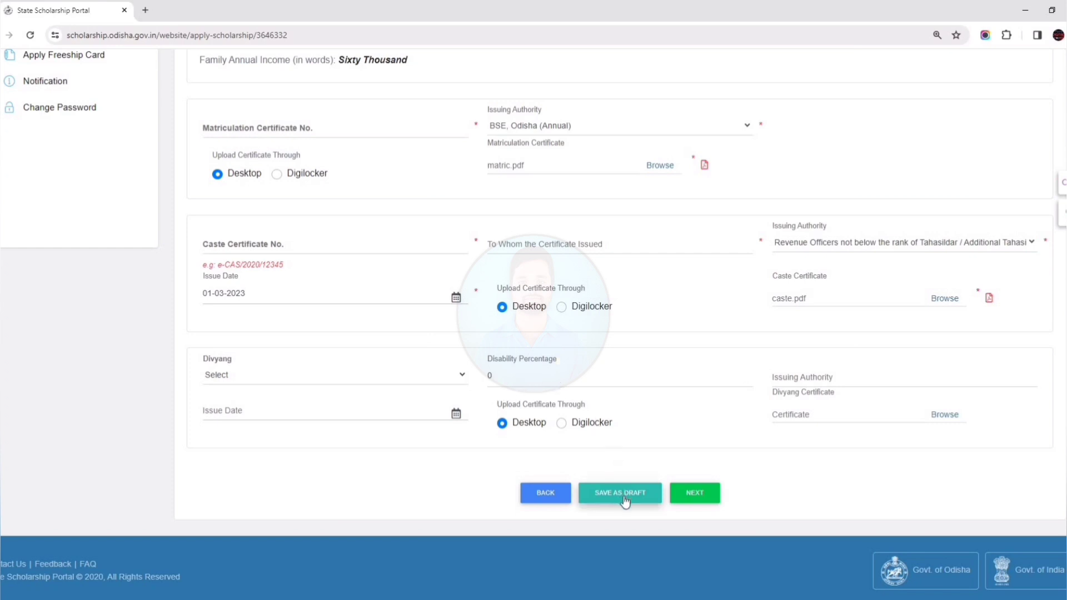
left_click(694, 494)
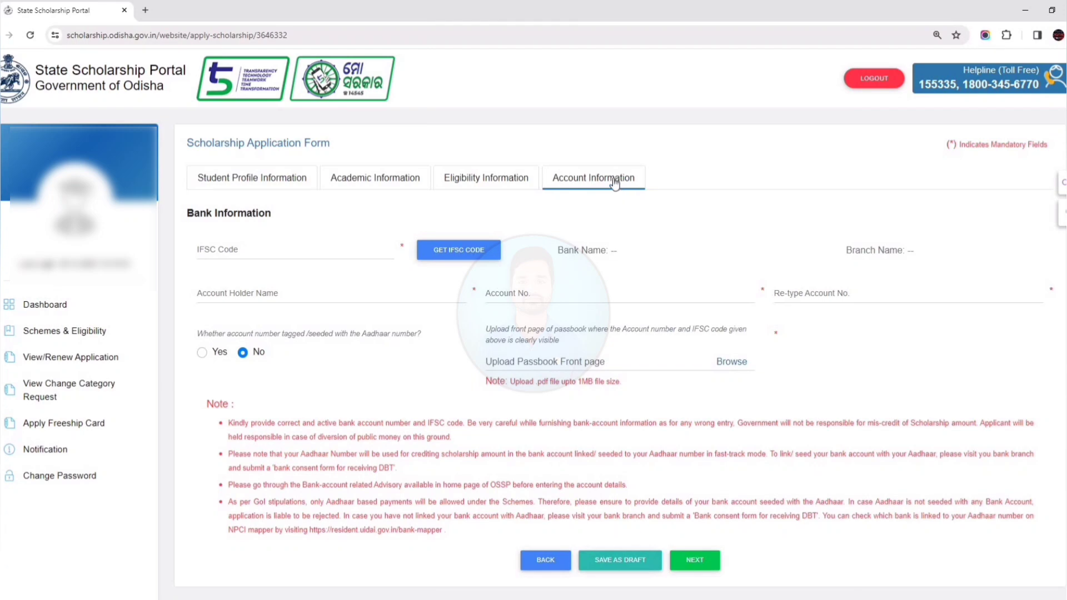
Step: Enter IFSC IOBA0ROGB01 and fill in the account holder name and account number fields
left_click(263, 250)
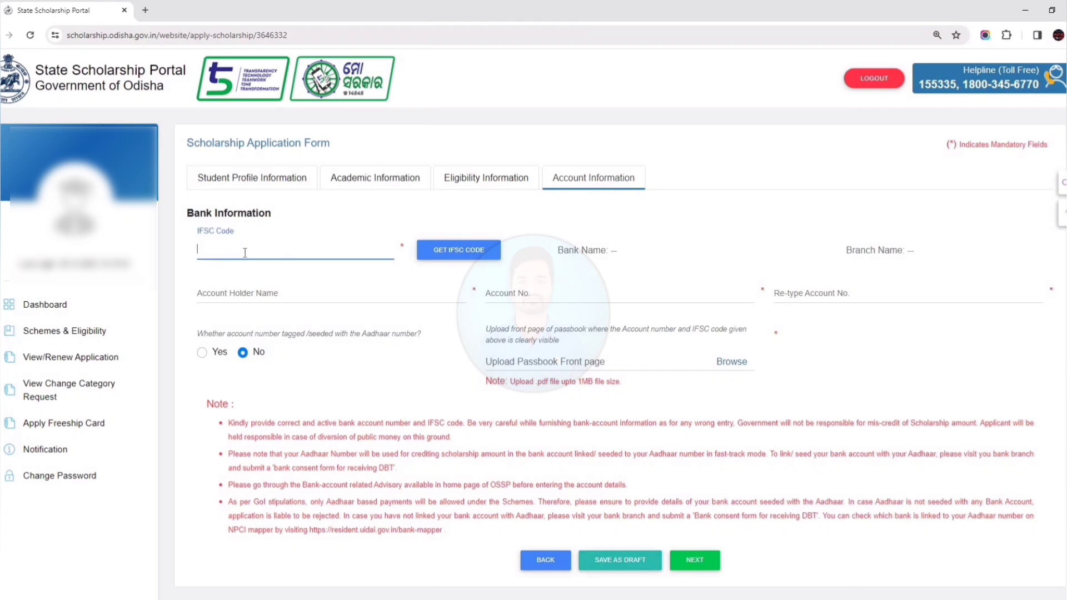
type("IOBA0ROGB01")
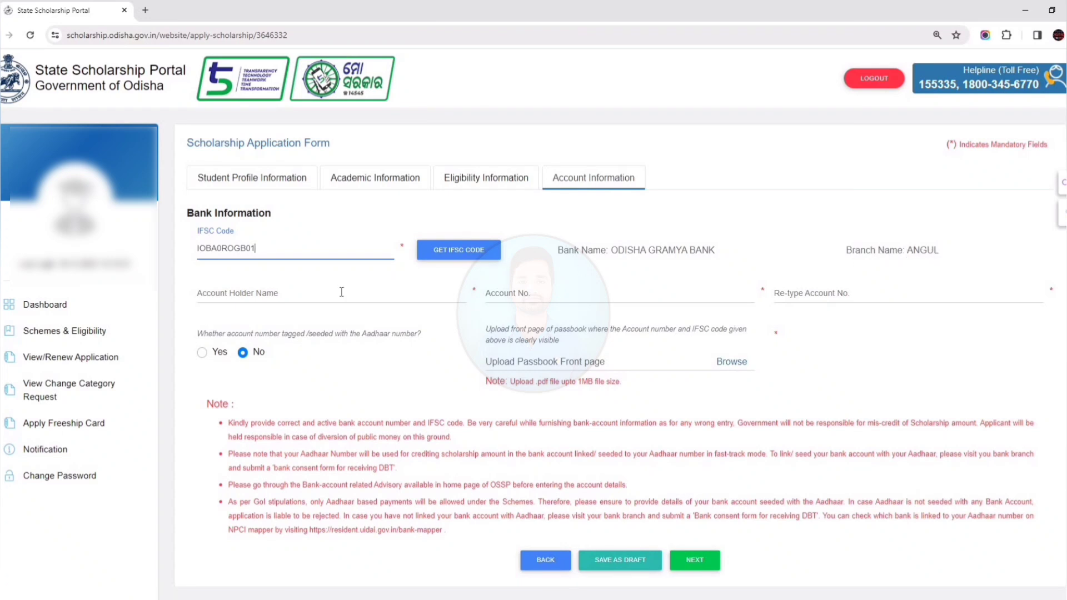
left_click(305, 293)
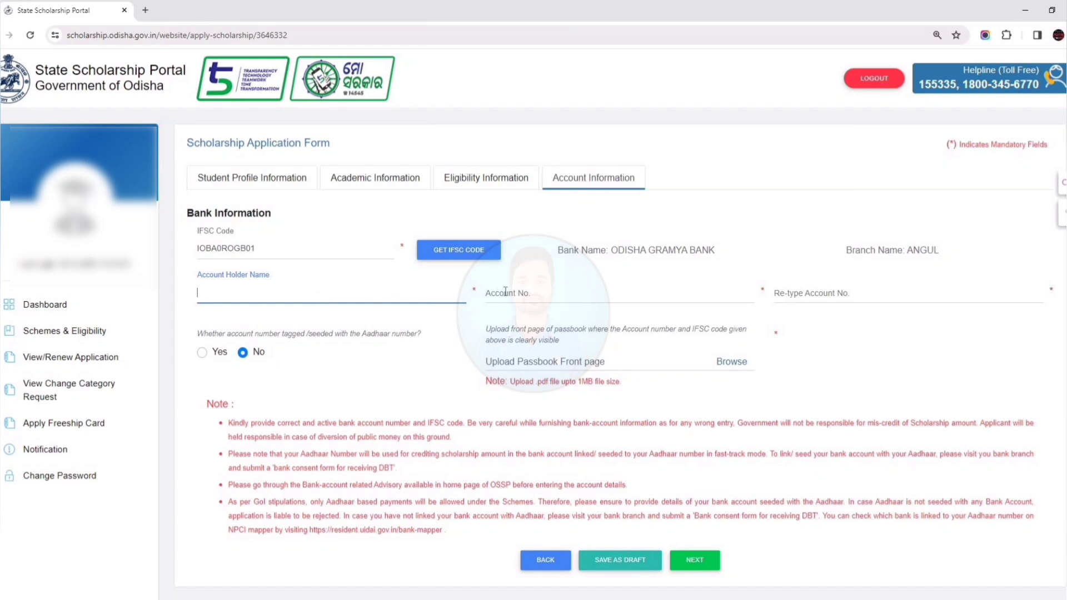
left_click(536, 292)
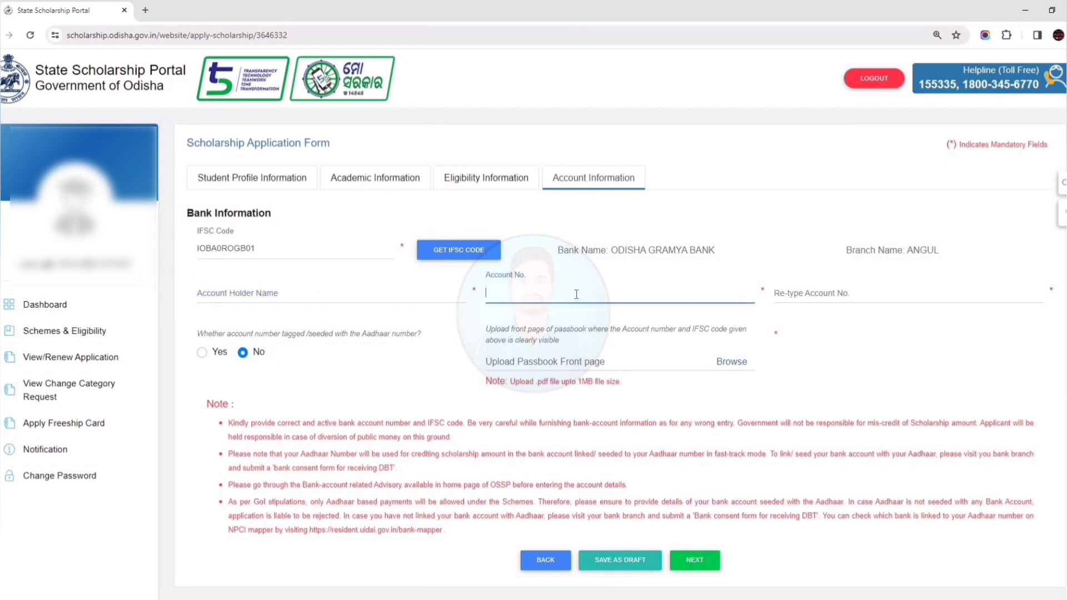
left_click(837, 296)
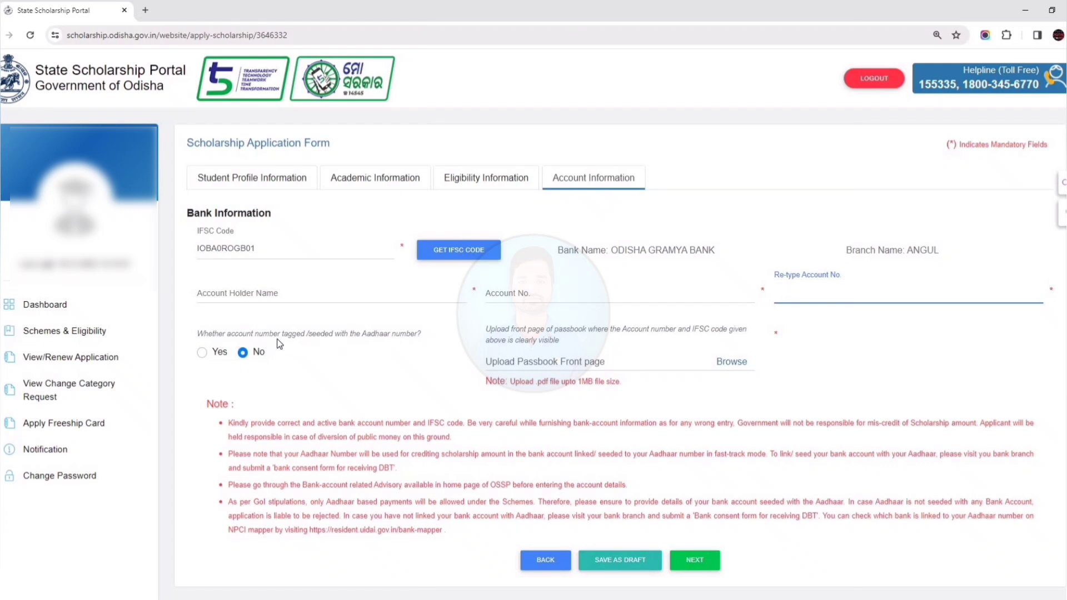
Step: Mark the account Aadhaar-seeded, attach bank pasbook.pdf, and proceed to confirmation
left_click(202, 353)
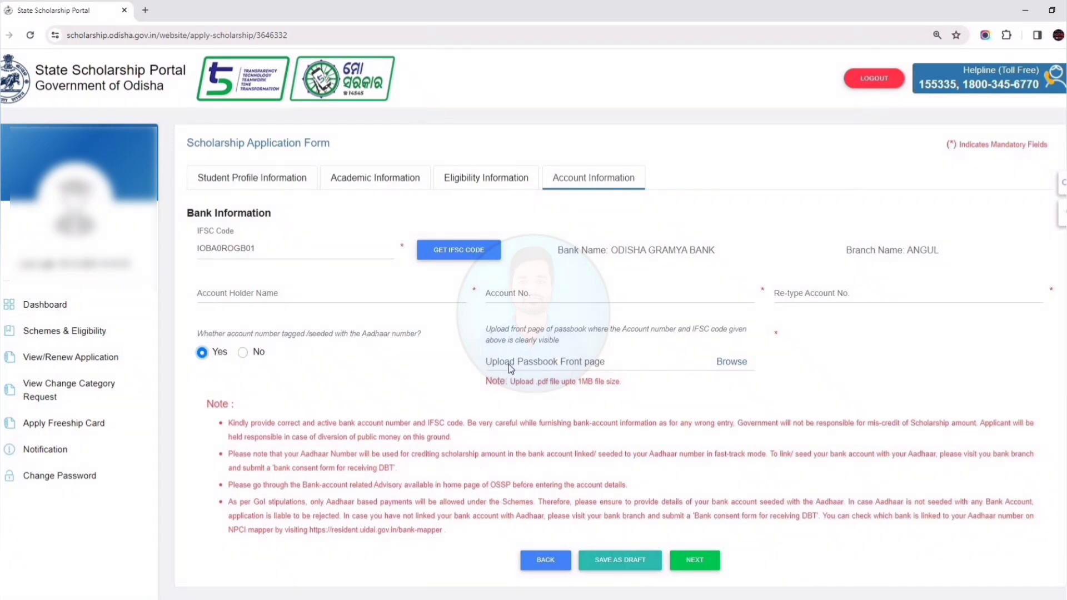
left_click(569, 361)
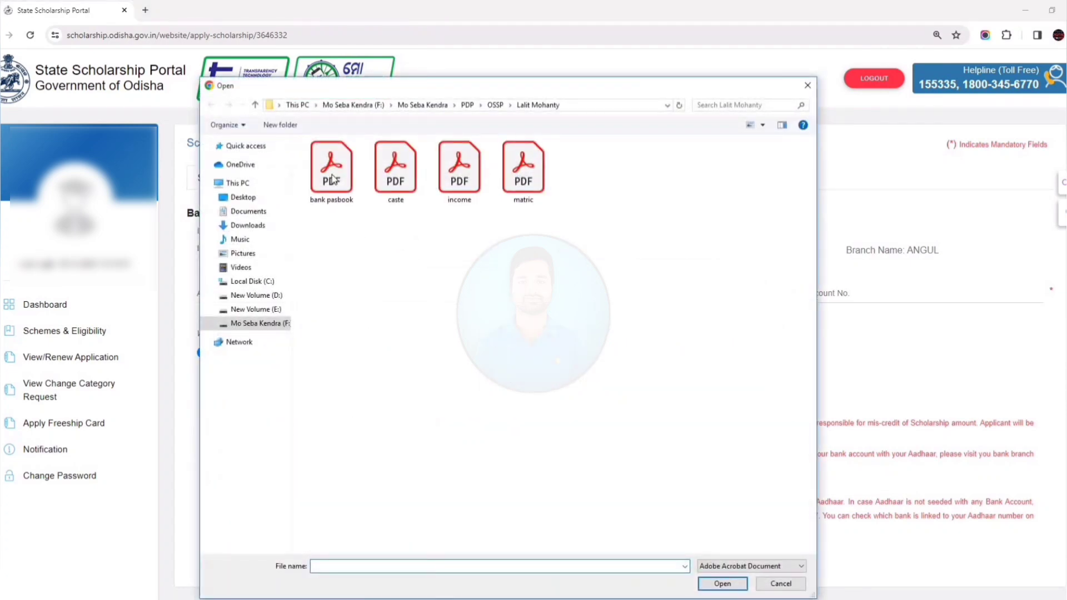
double_click(332, 184)
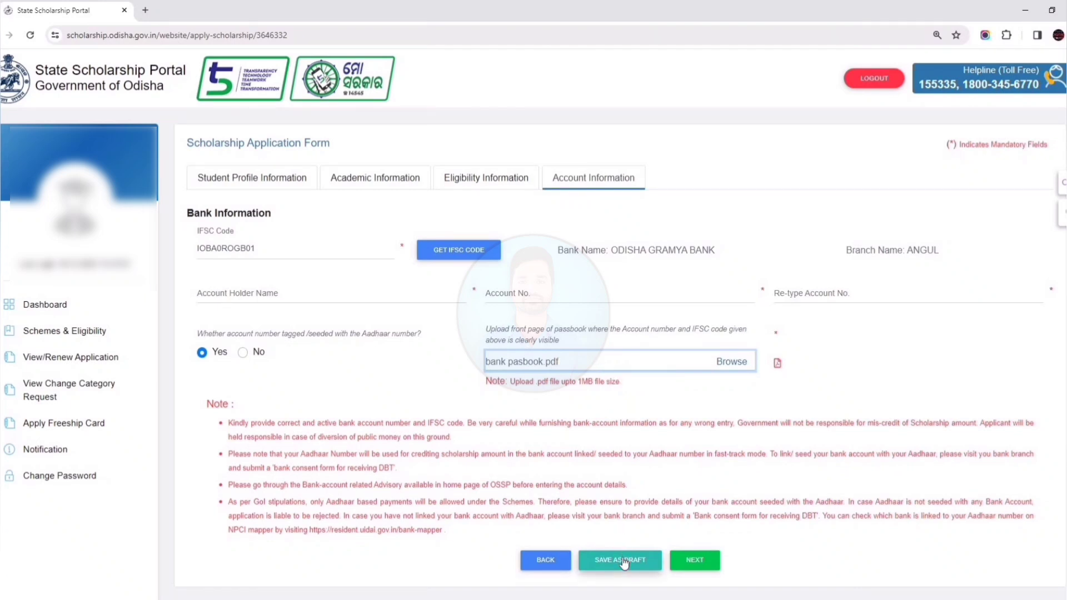
left_click(694, 561)
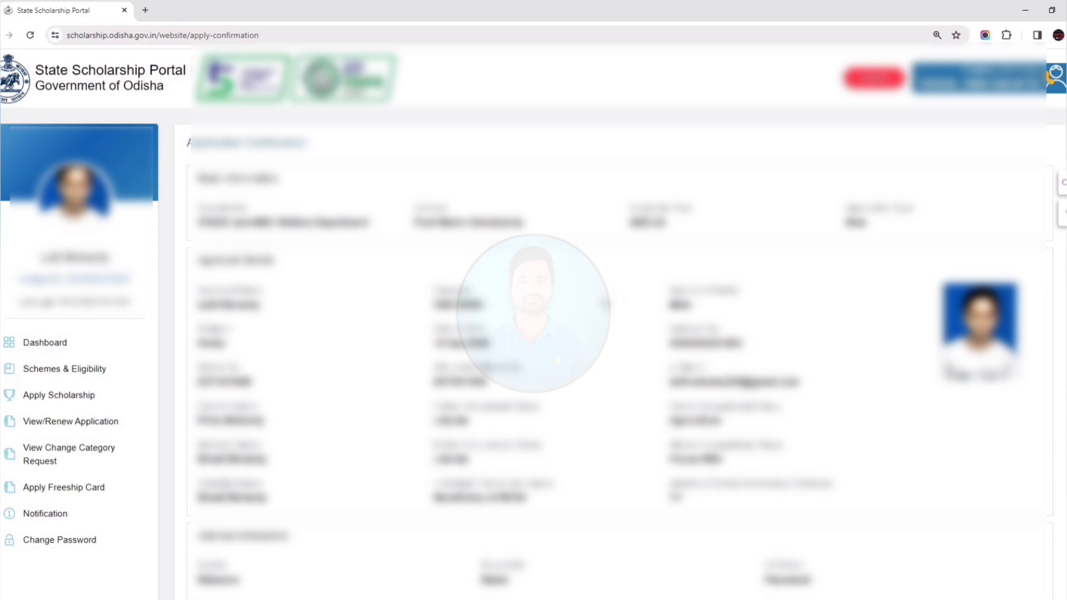
Step: Tick all six 'I agree' declarations at the bottom of the confirmation page and confirm
scroll(602, 303, "down", 5)
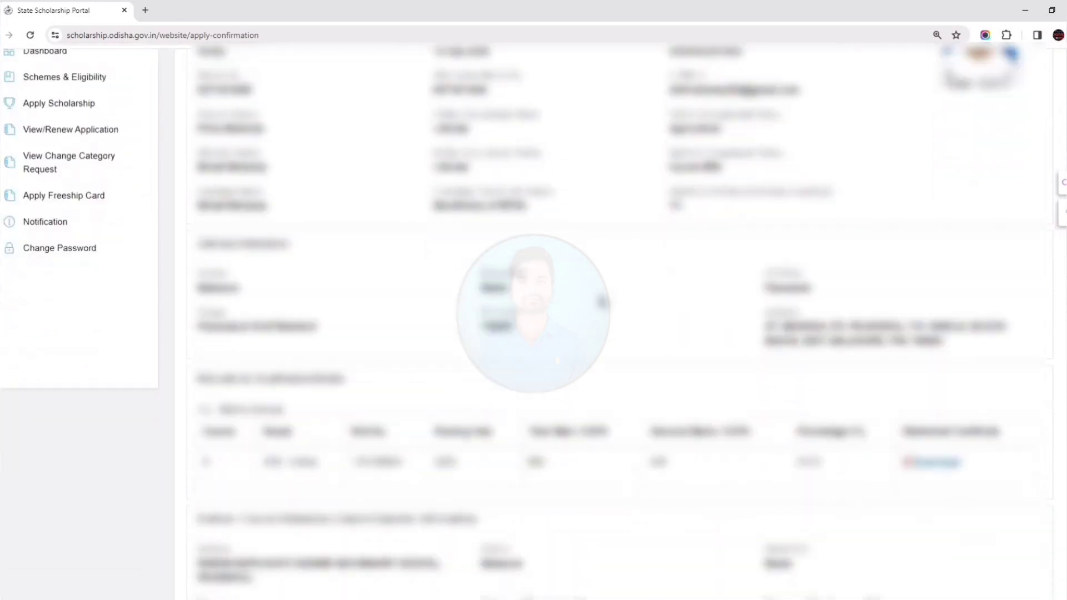
scroll(602, 303, "down", 10)
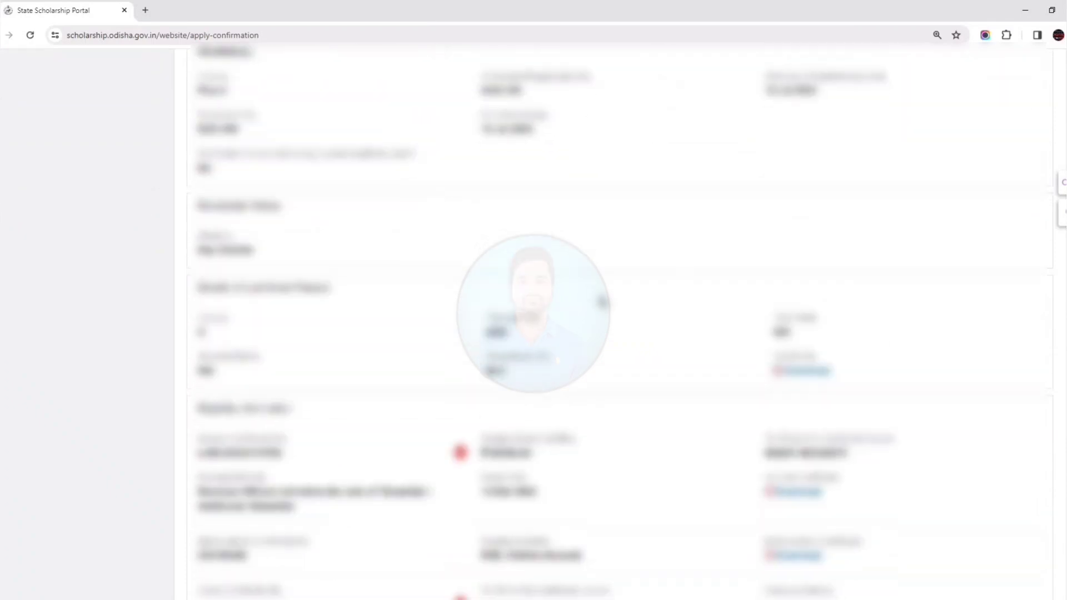
scroll(601, 303, "down", 10)
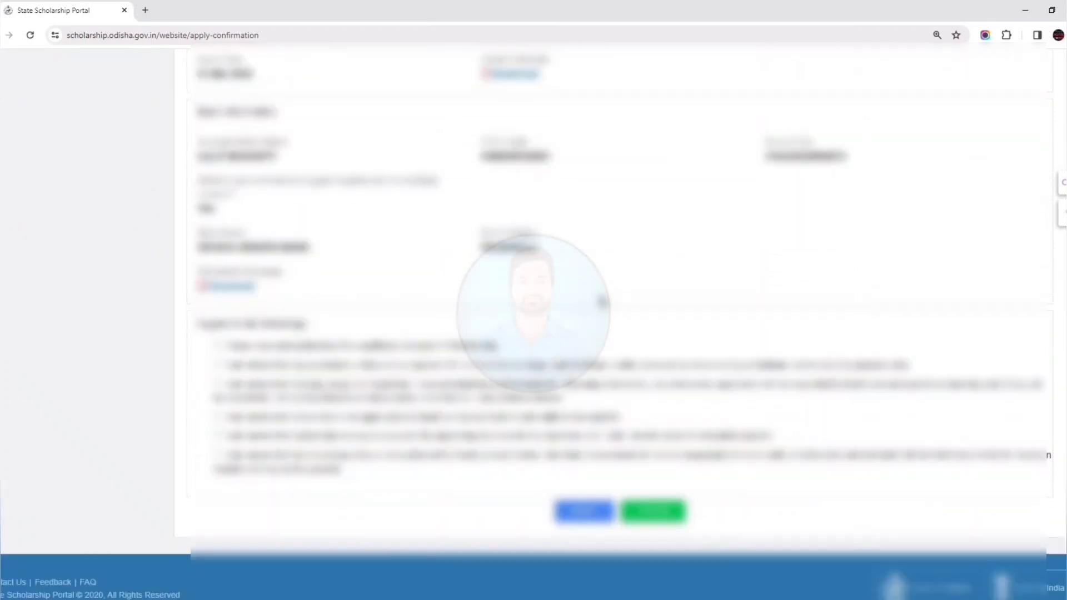
scroll(602, 302, "down", 1)
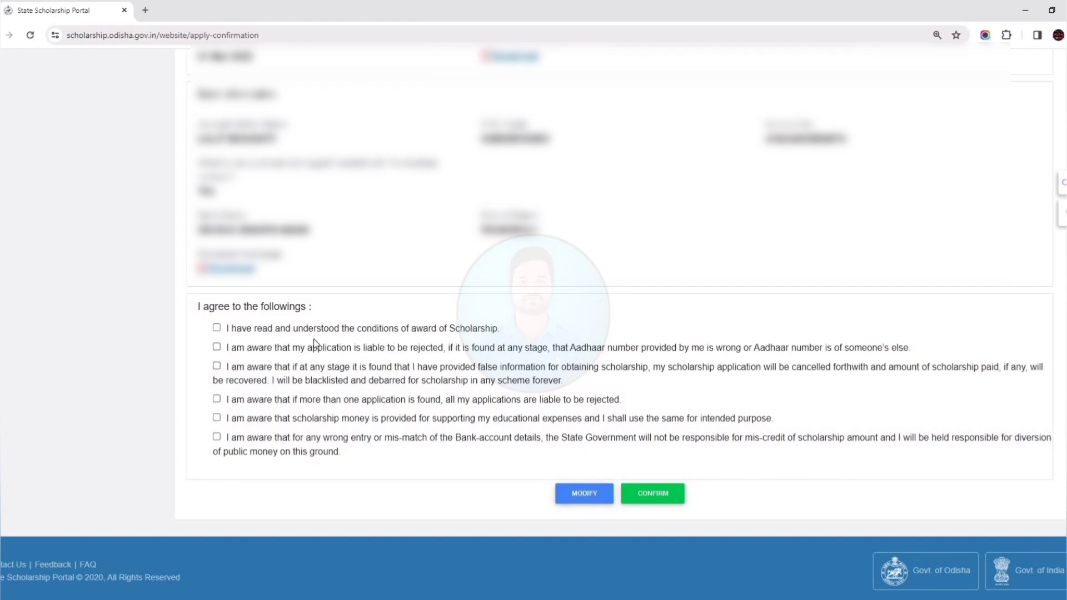
left_click(217, 328)
left_click(216, 347)
left_click(217, 366)
left_click(216, 398)
left_click(217, 417)
left_click(217, 437)
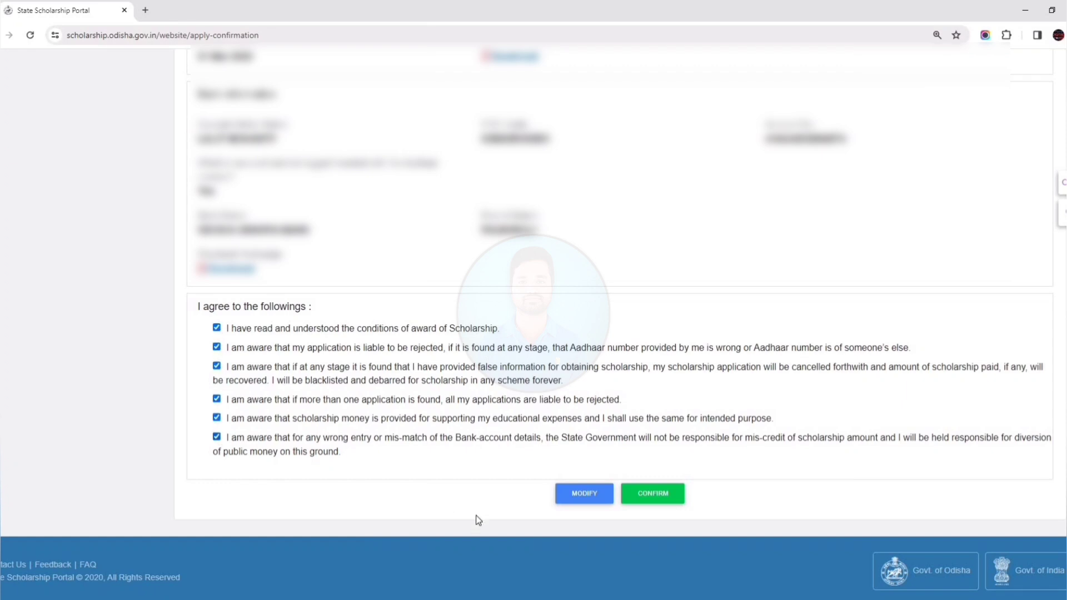
left_click(652, 492)
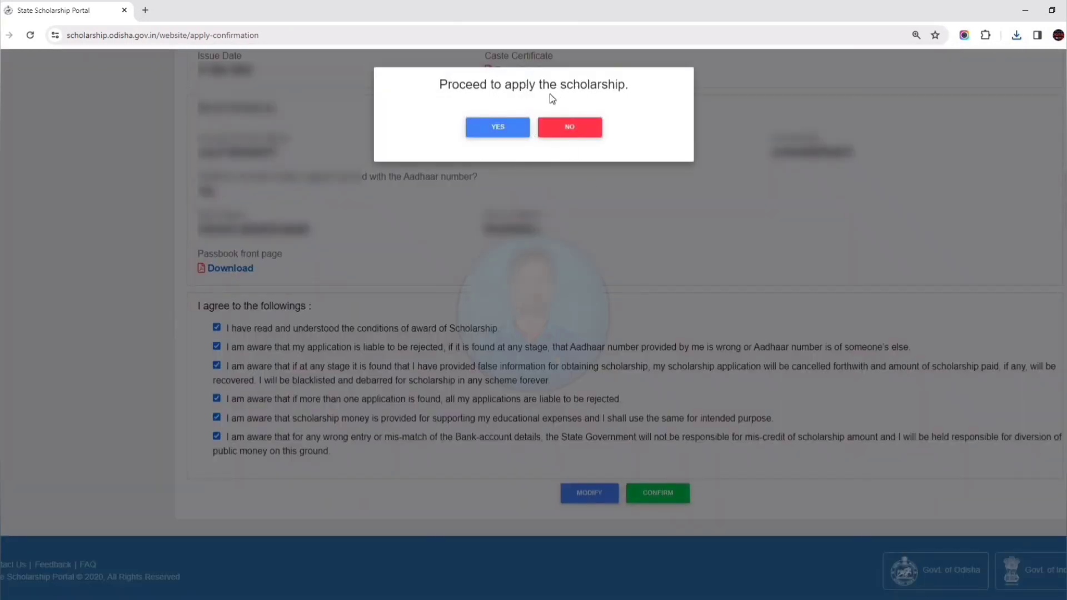
Step: Answer YES to 'Proceed to apply the scholarship' to submit the application
left_click(500, 129)
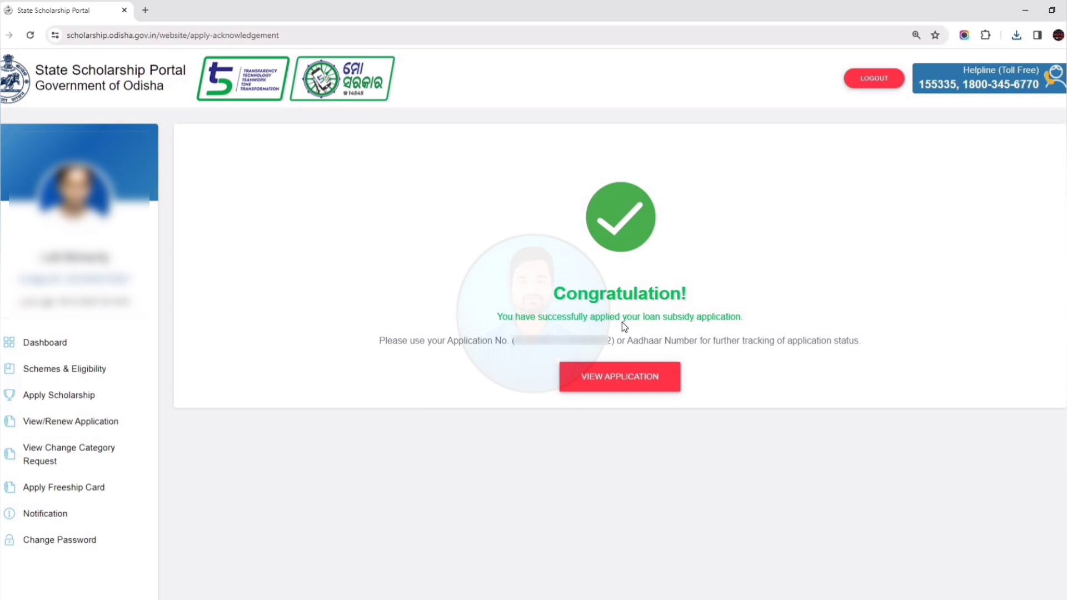
Step: View the submitted application and print its details on the EPSON M200 Series
left_click(614, 377)
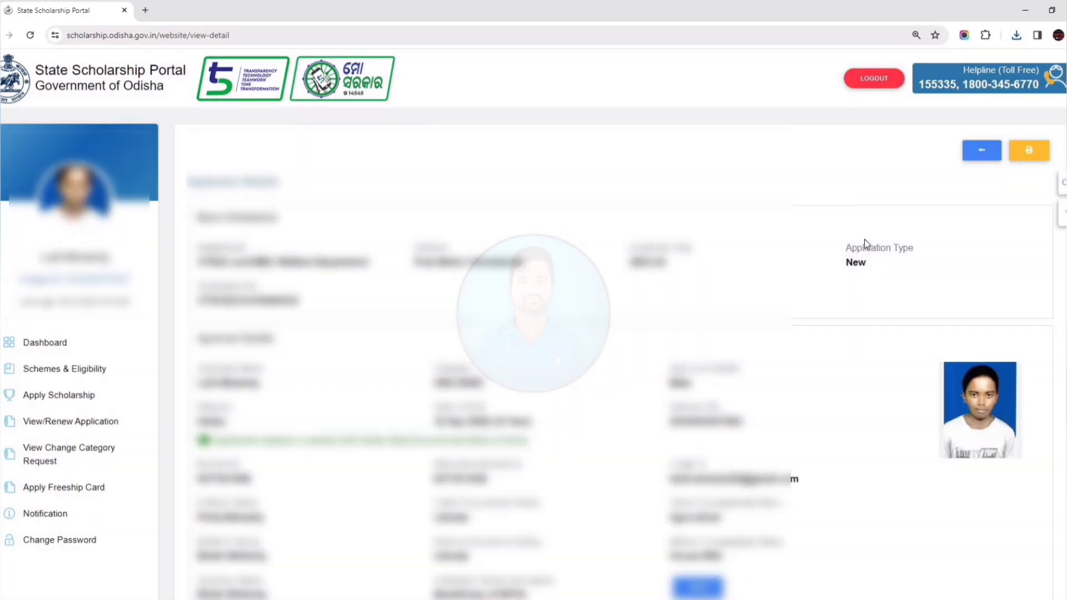
left_click(1029, 151)
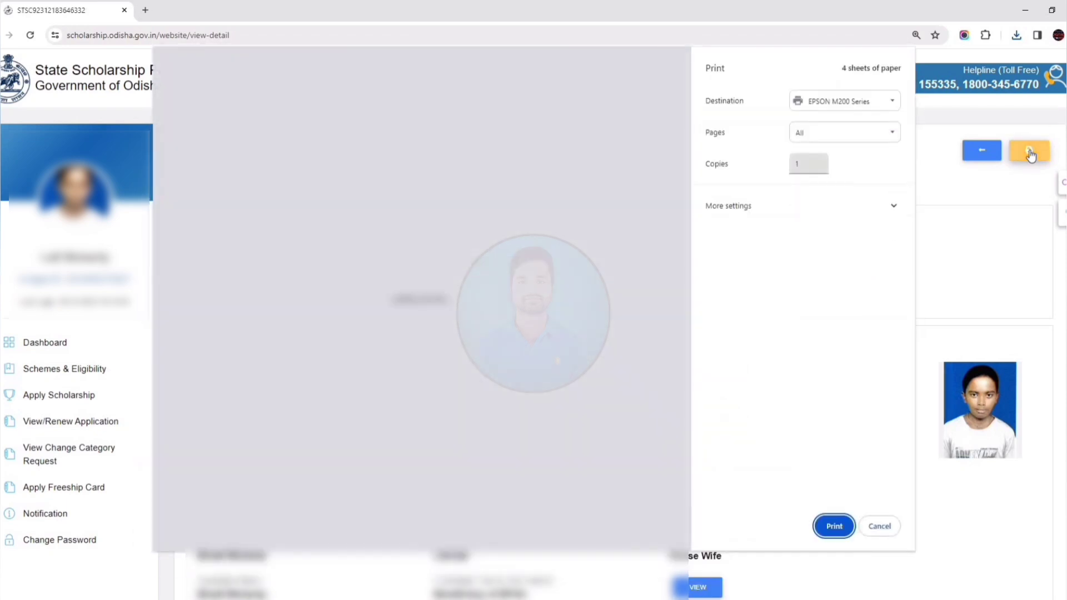
left_click(833, 528)
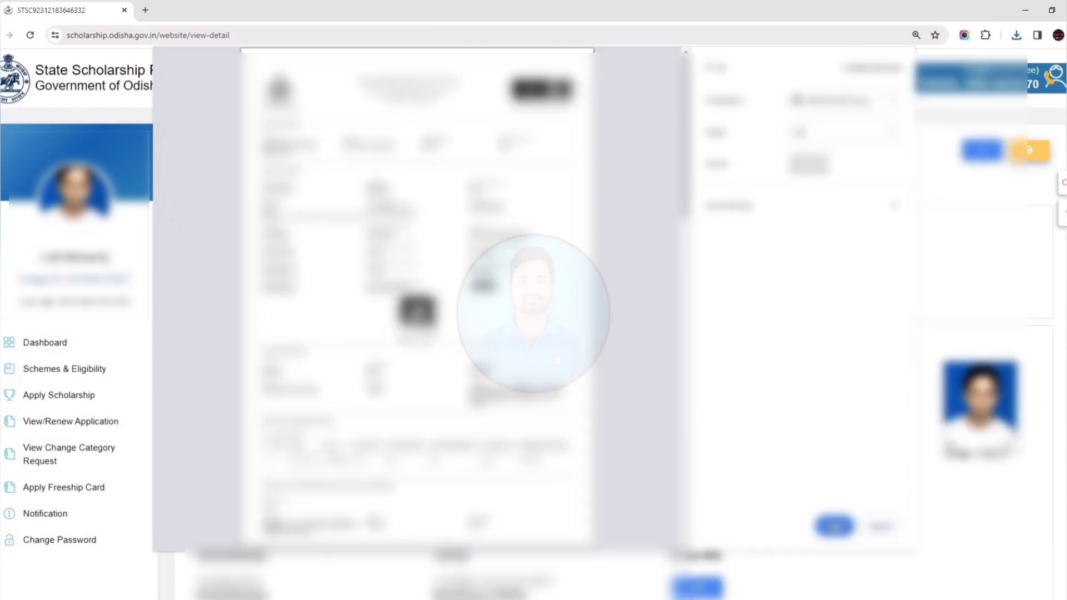
left_click(833, 528)
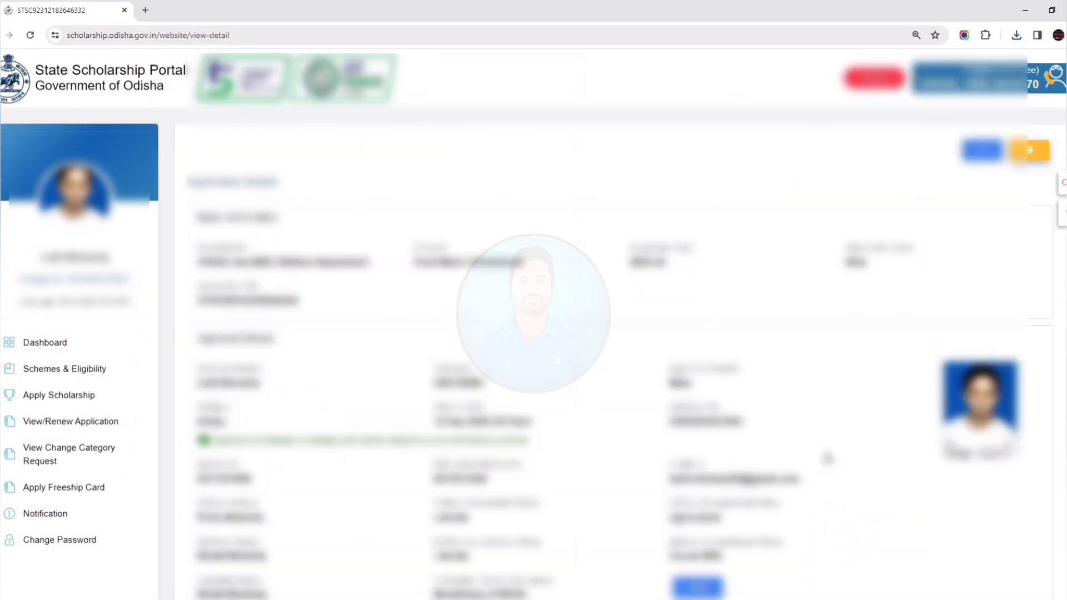
Step: Return to the dashboard and check that Current Application Status lists Post Matric Scholarship as Pending at Institute
left_click(44, 344)
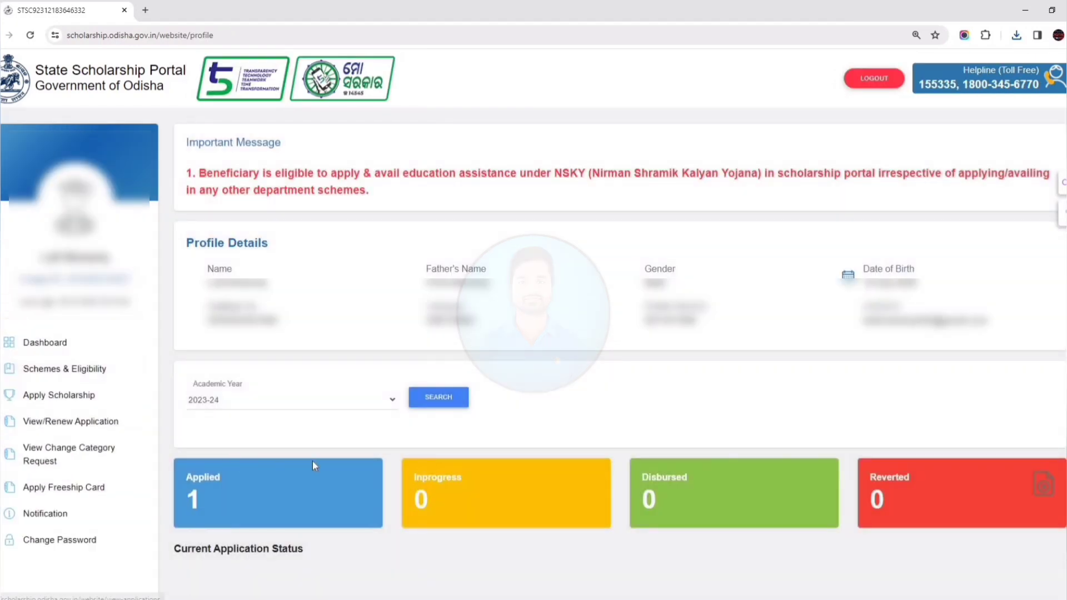
scroll(255, 508, "down", 3)
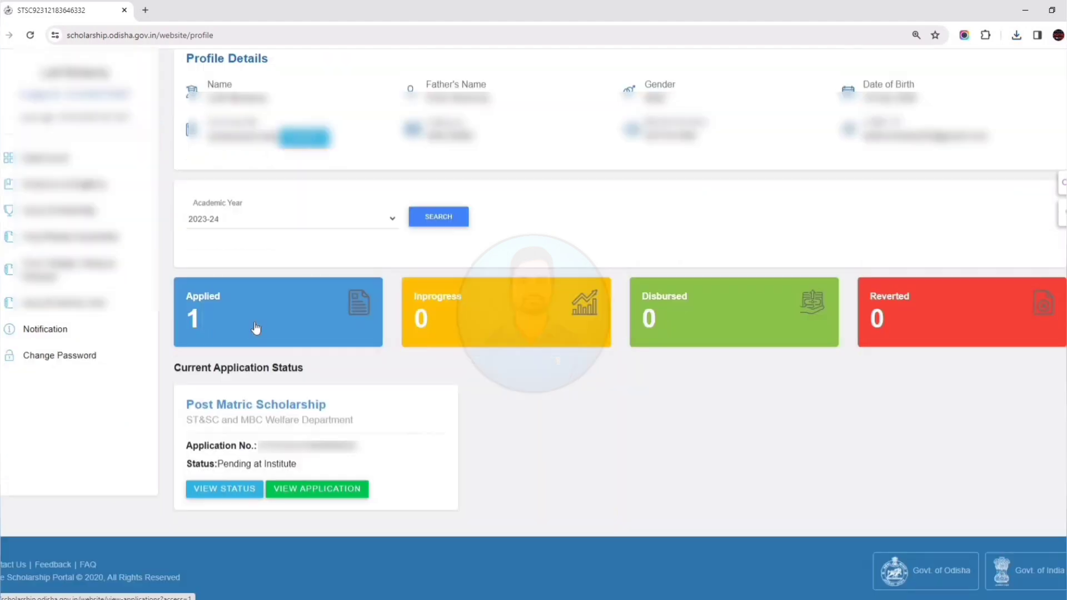